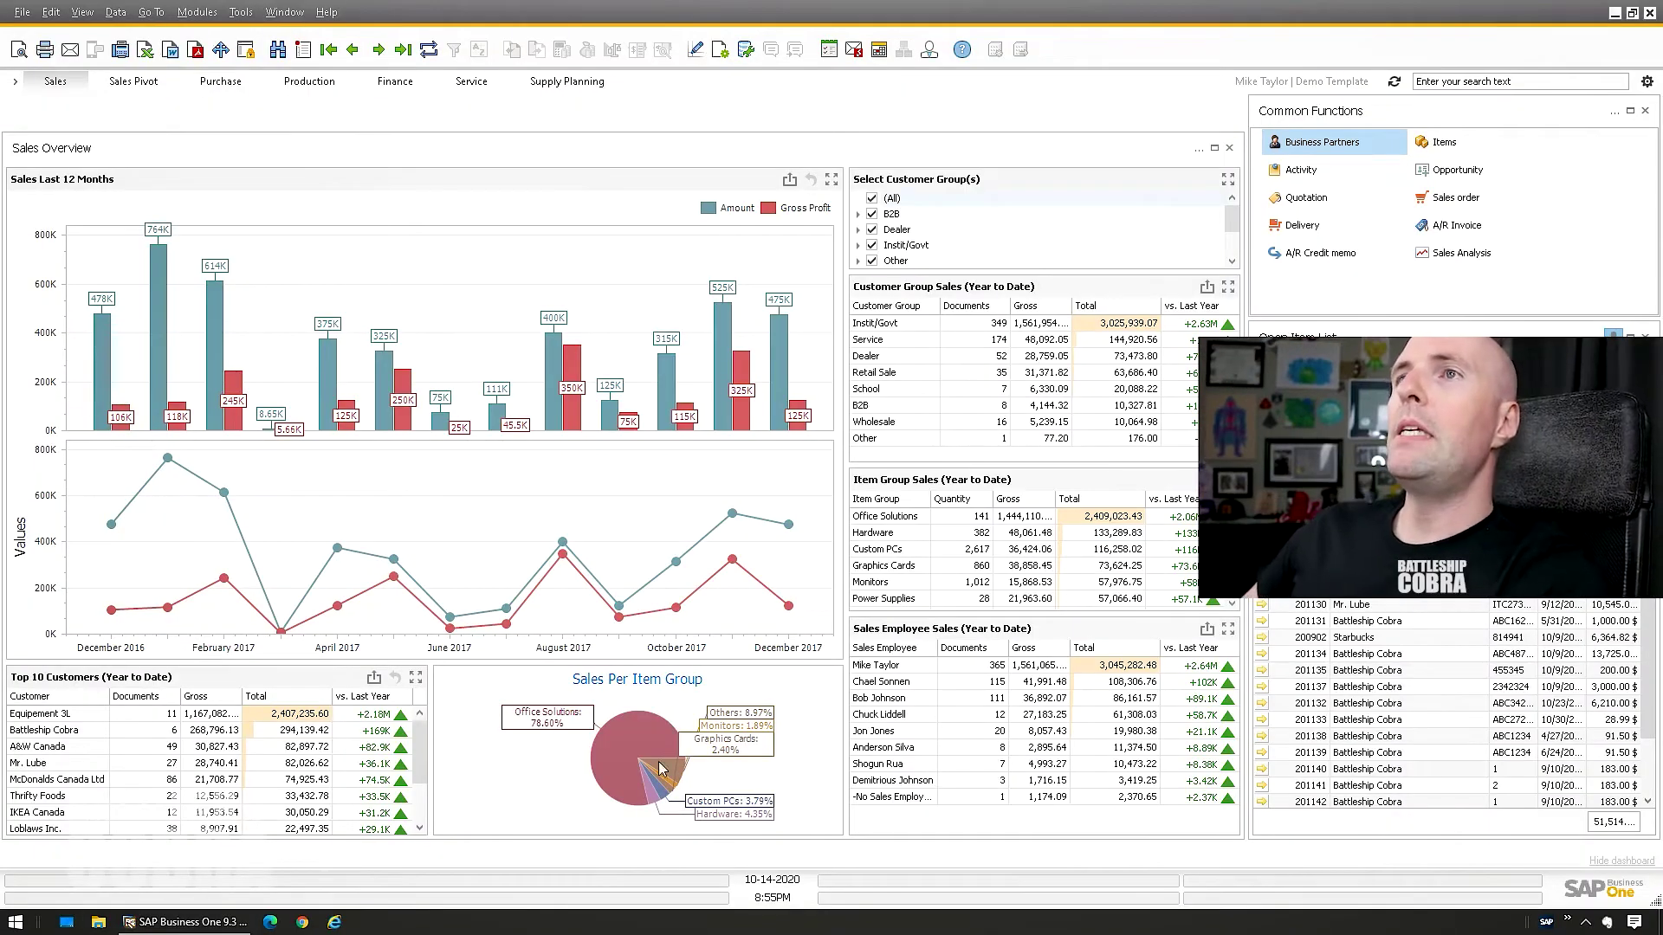
- Open the Modules menu from the Sales Overview dashboard to reach Sales - A/R
left_click(194, 13)
- Open the Sales Order form and jump to the most recent sales order
mouse_move(251, 106)
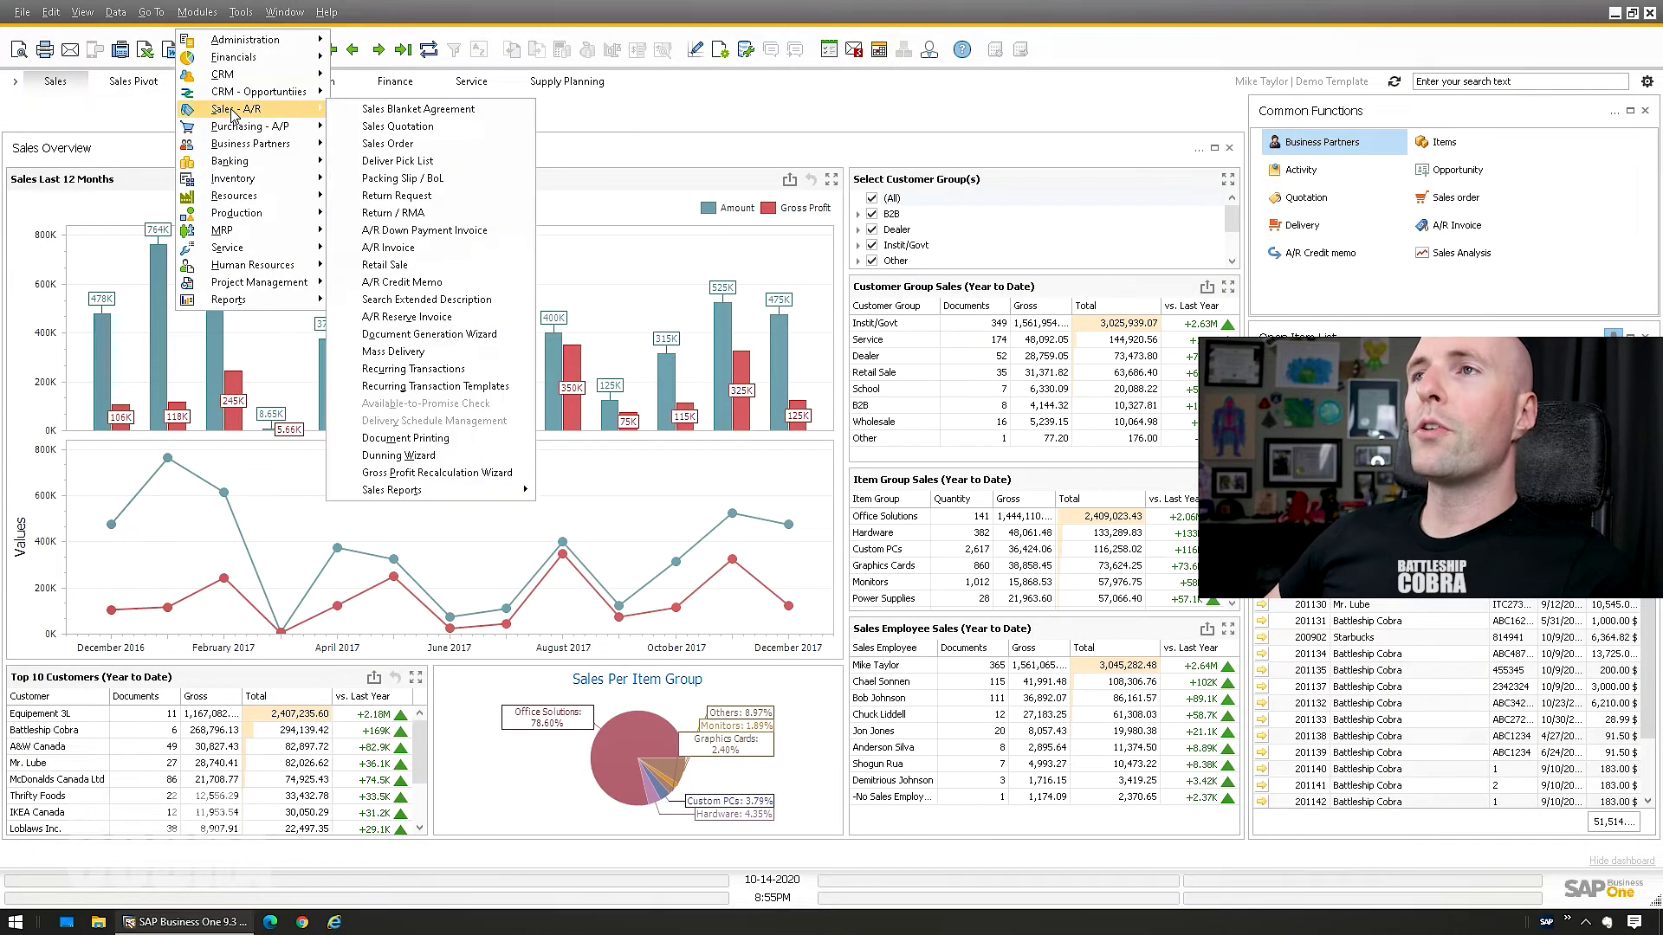
left_click(436, 142)
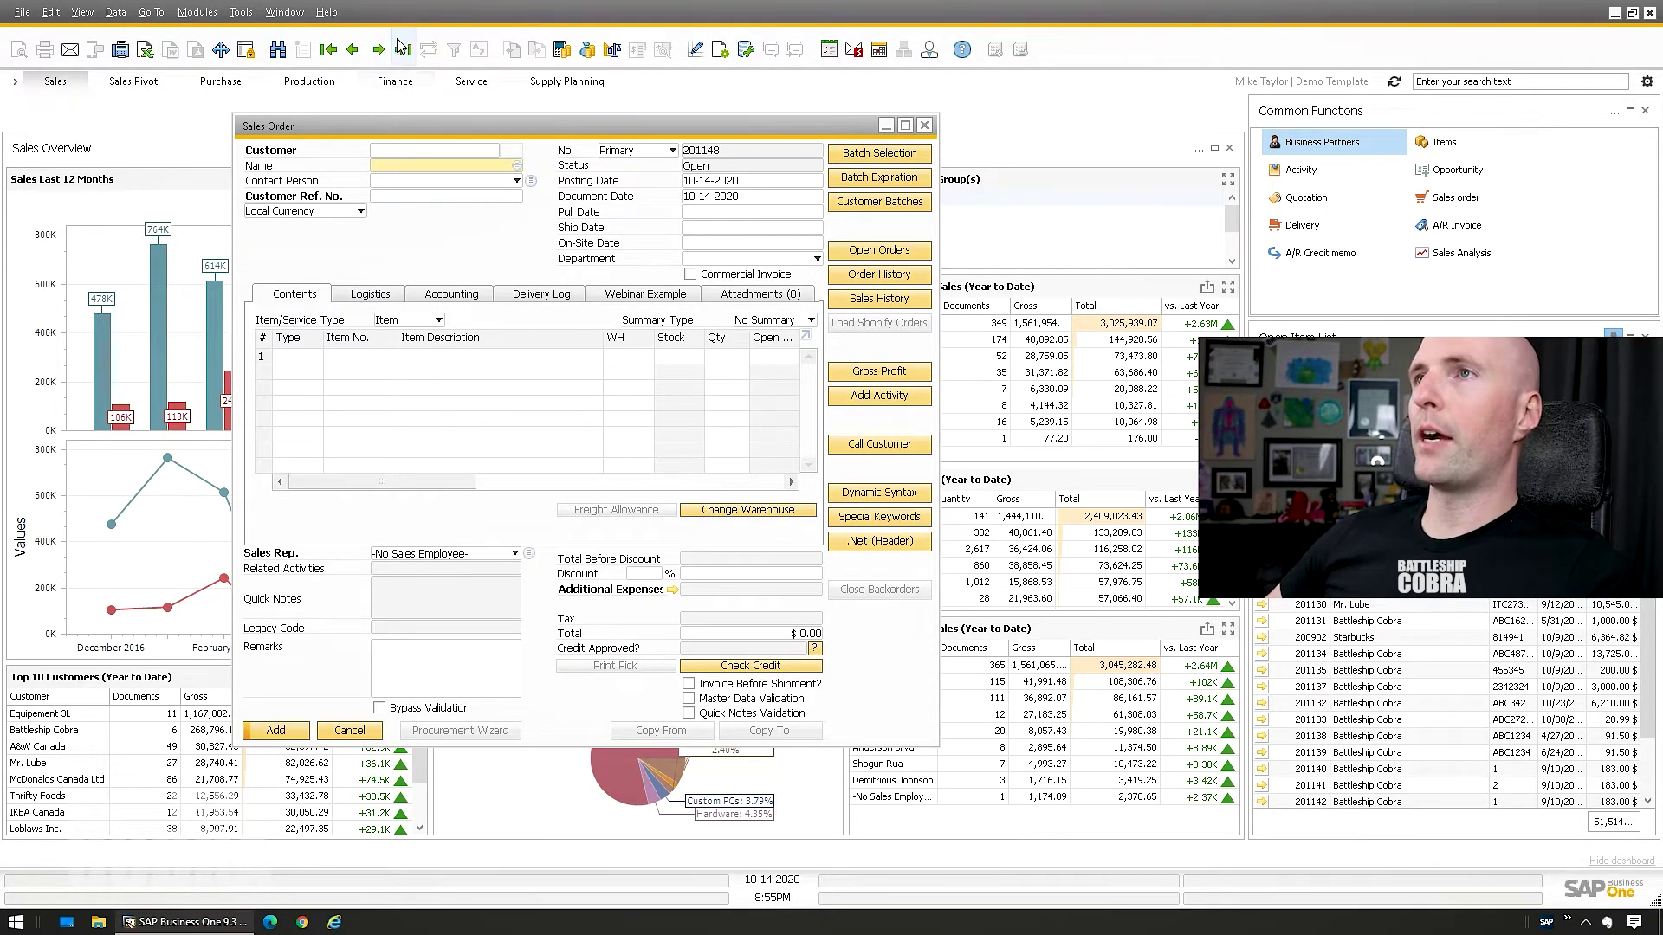
key("ctrl+f")
key("ctrl+Page_Down")
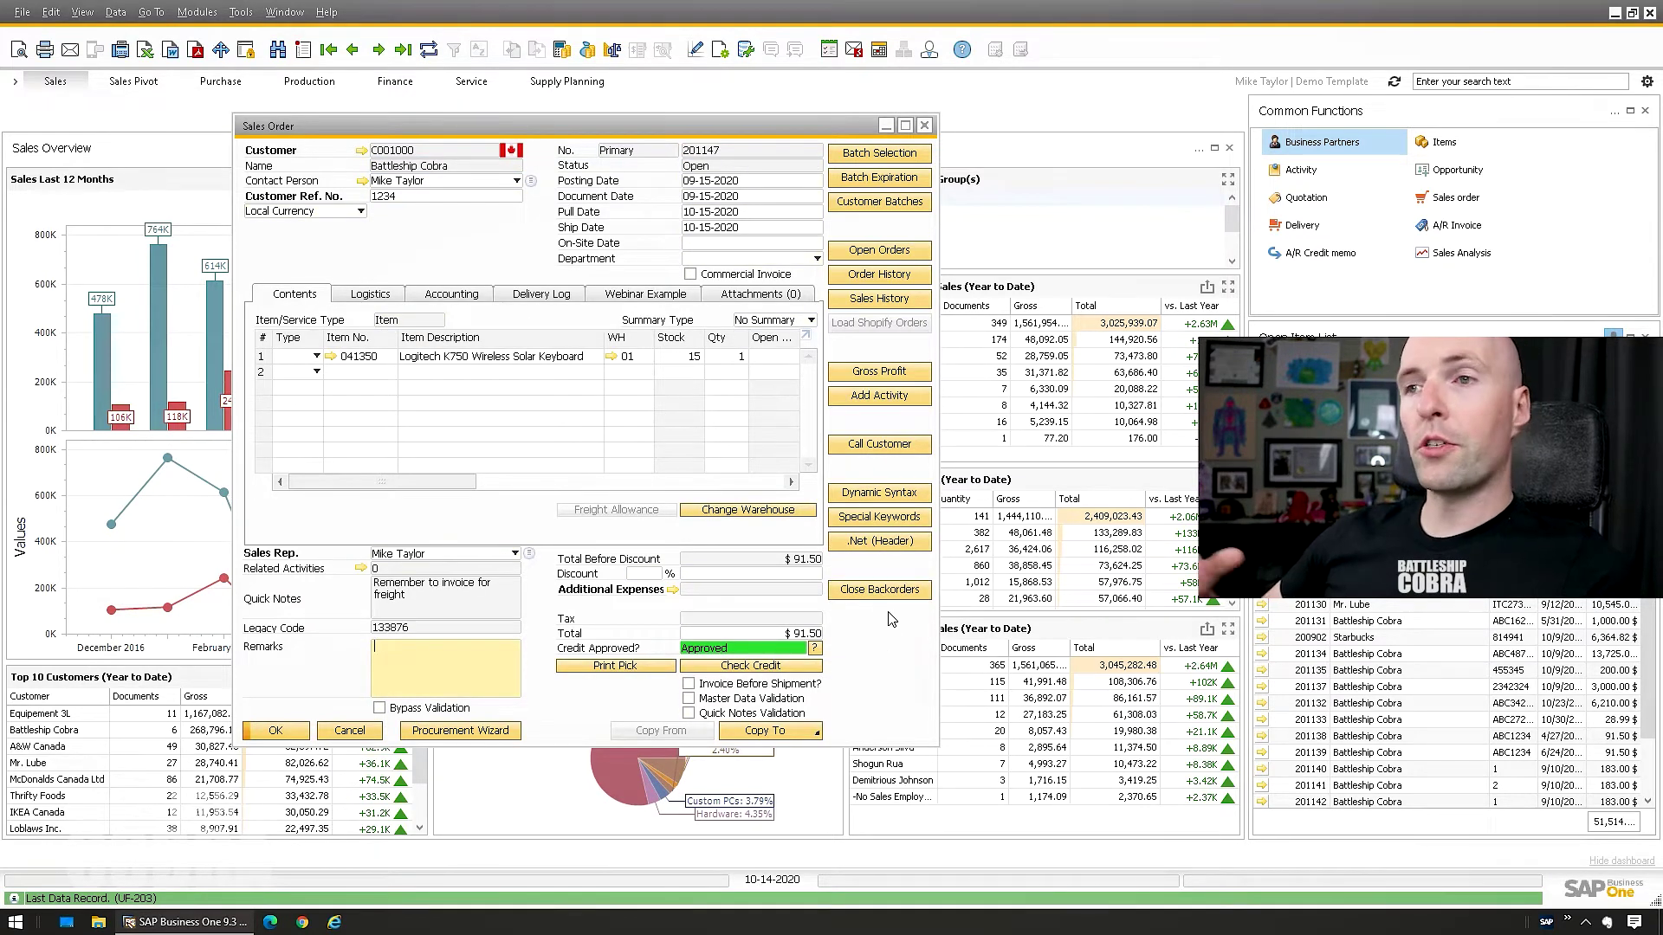
- Open the B1UP function button settings and view the Close Backorders (UF-173) code
right_click(371, 250)
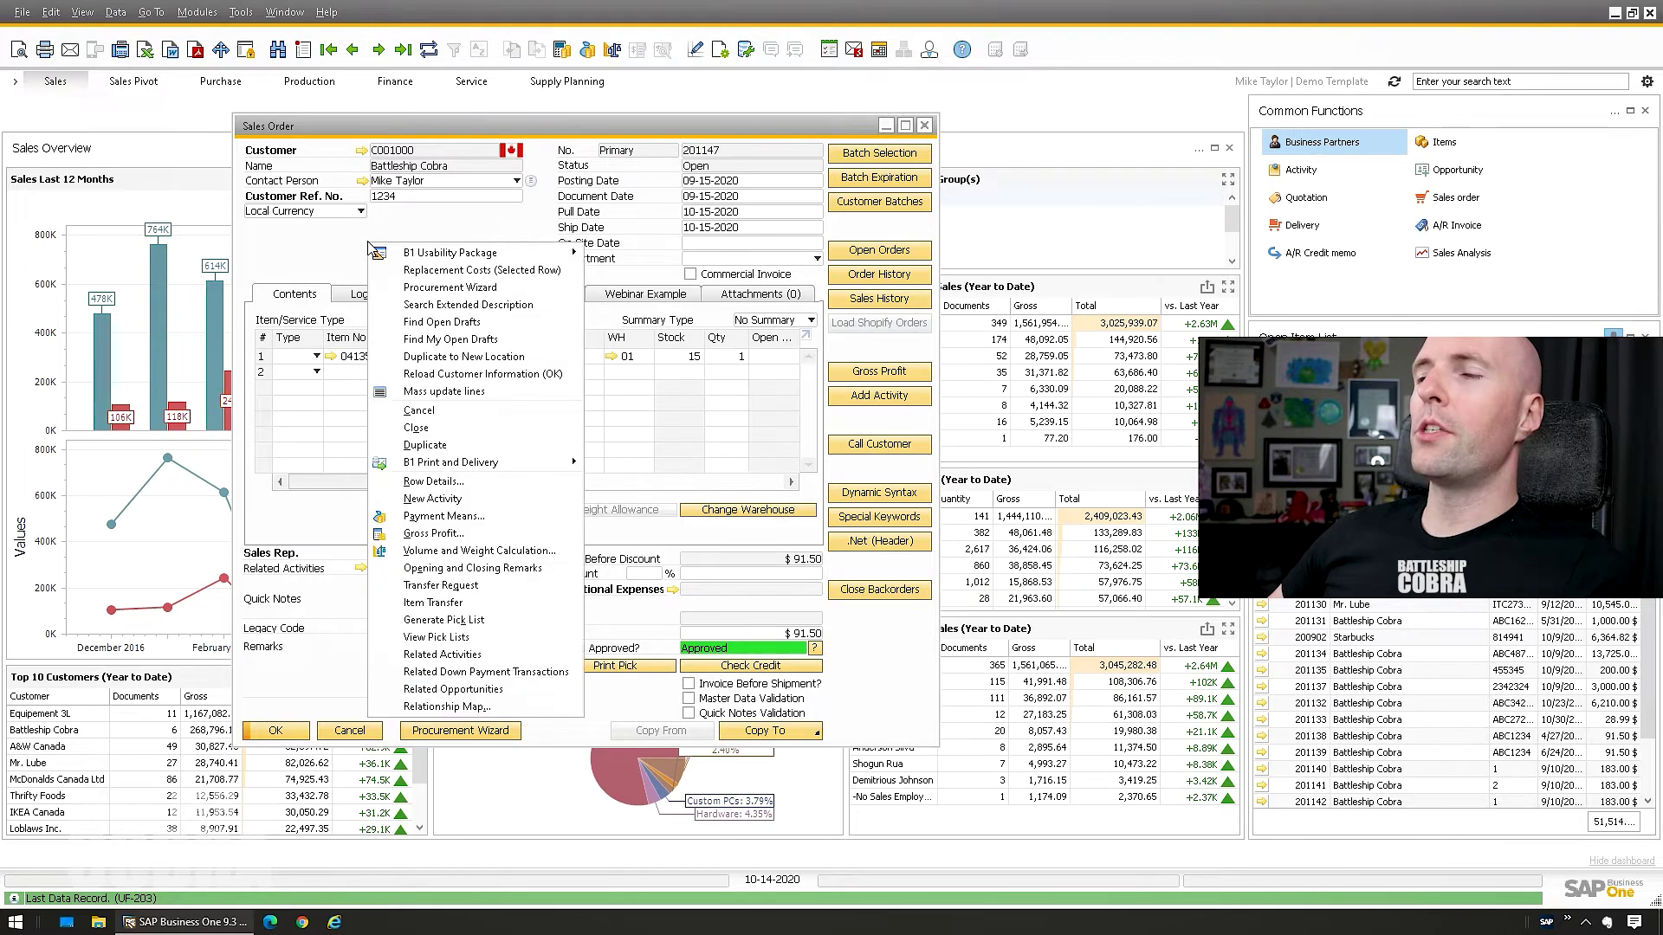
mouse_move(485, 252)
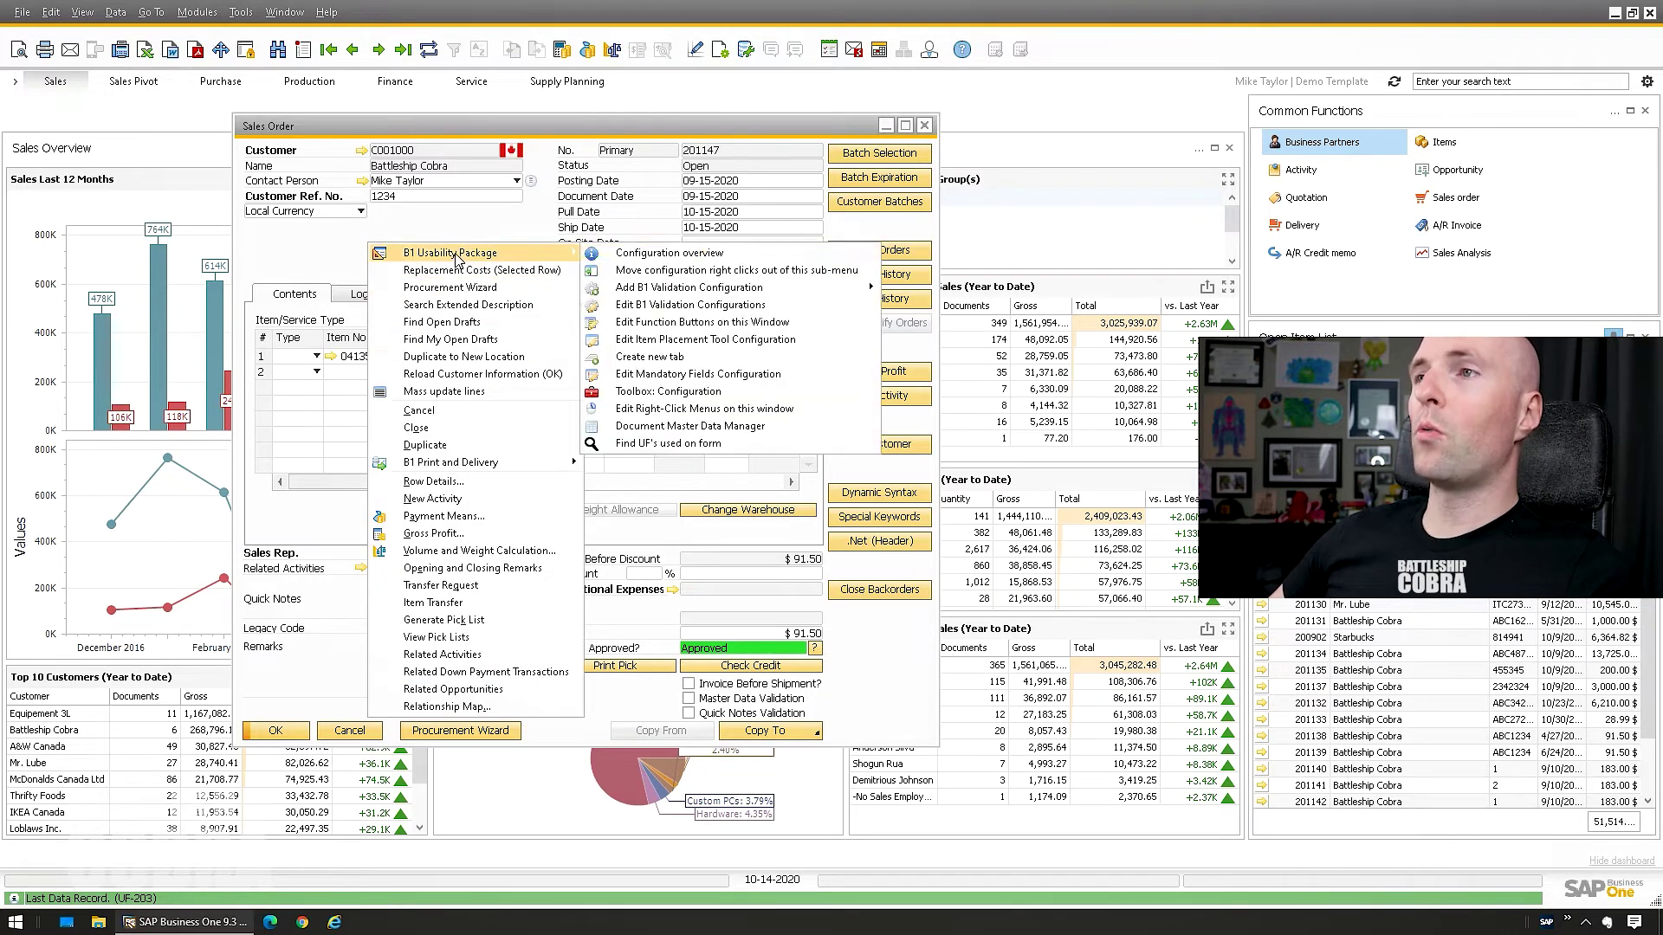
left_click(642, 322)
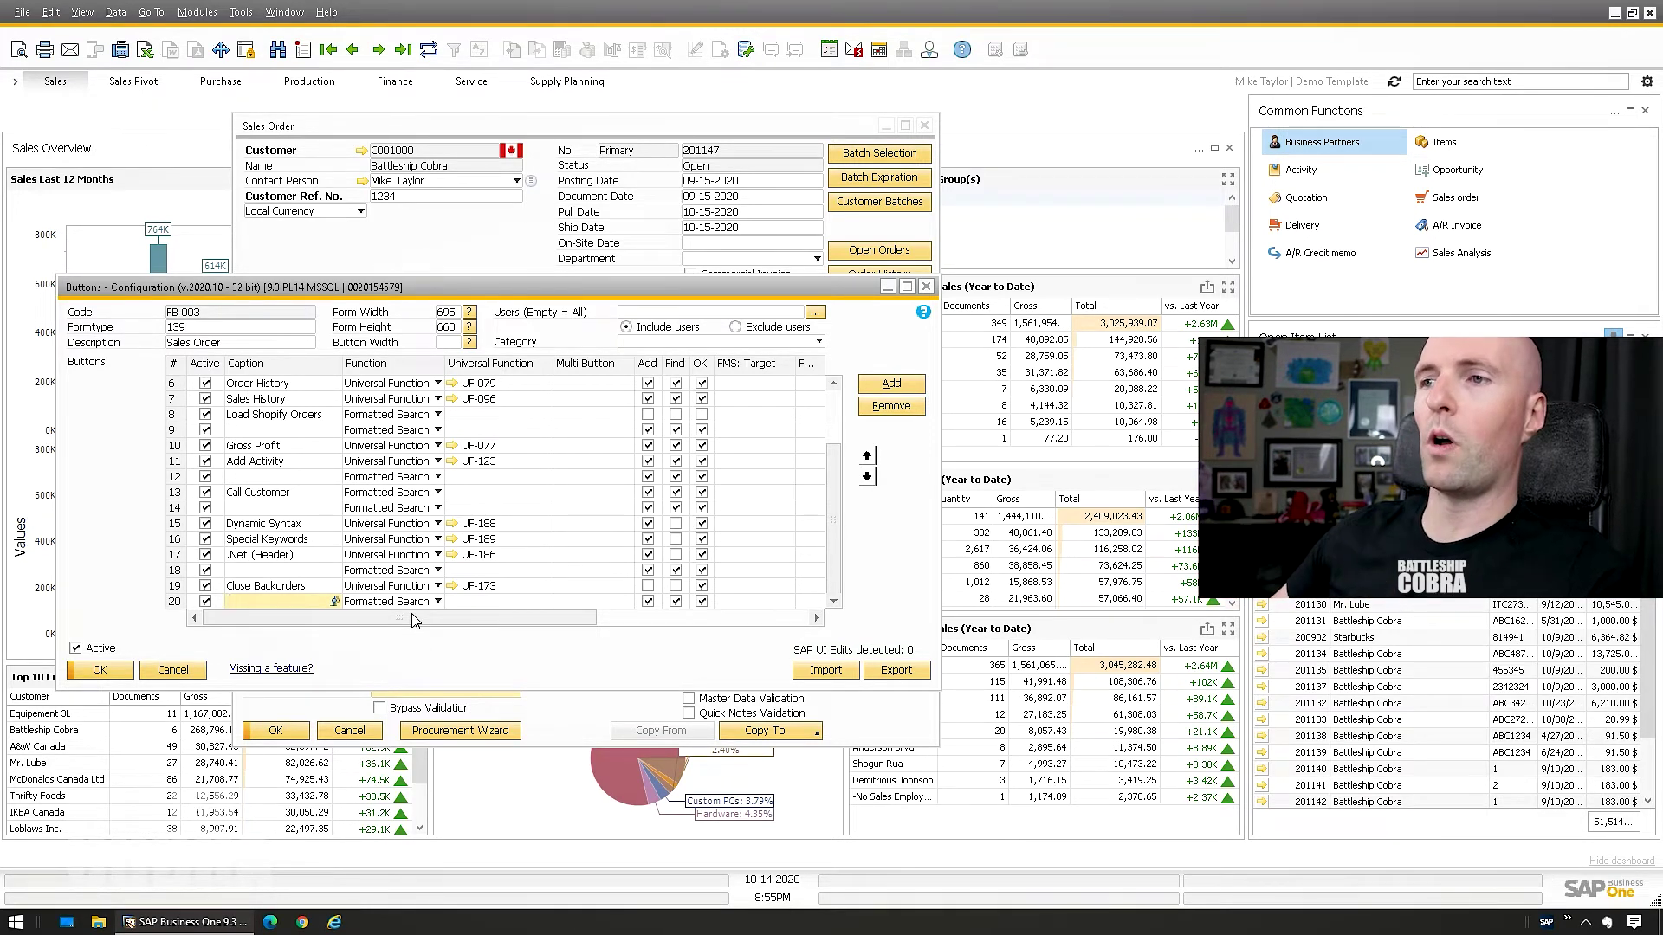
left_click(452, 586)
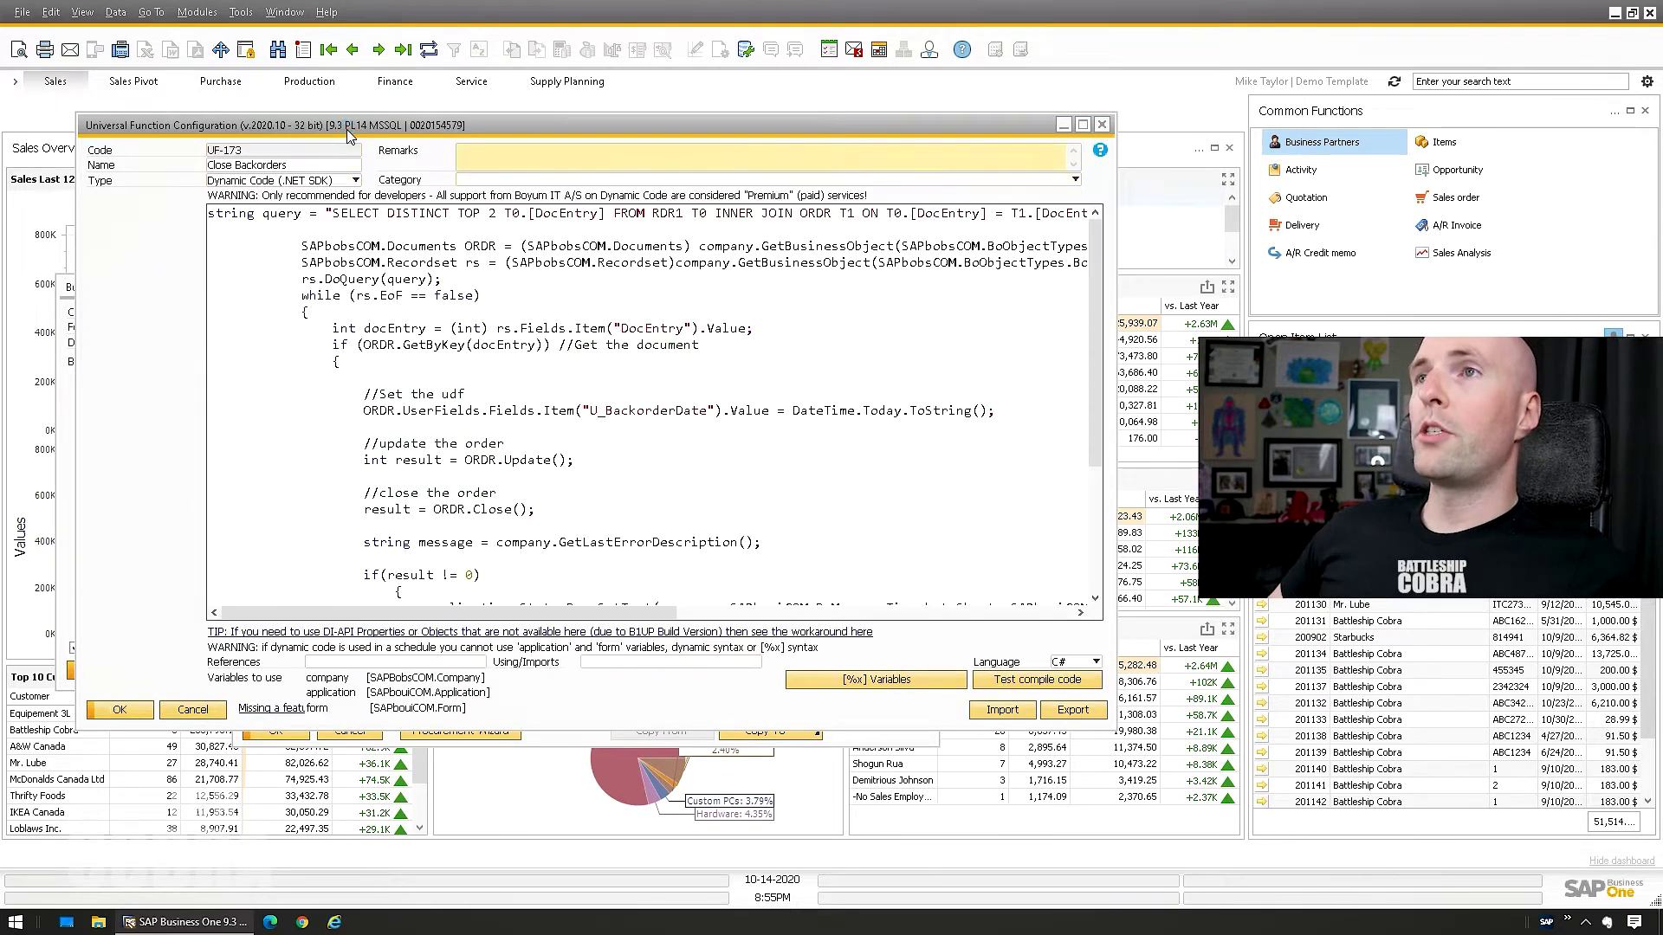
- Enlarge the UF-173 code window and point out the query's TOP 2 limit
left_click_drag(325, 132, 306, 87)
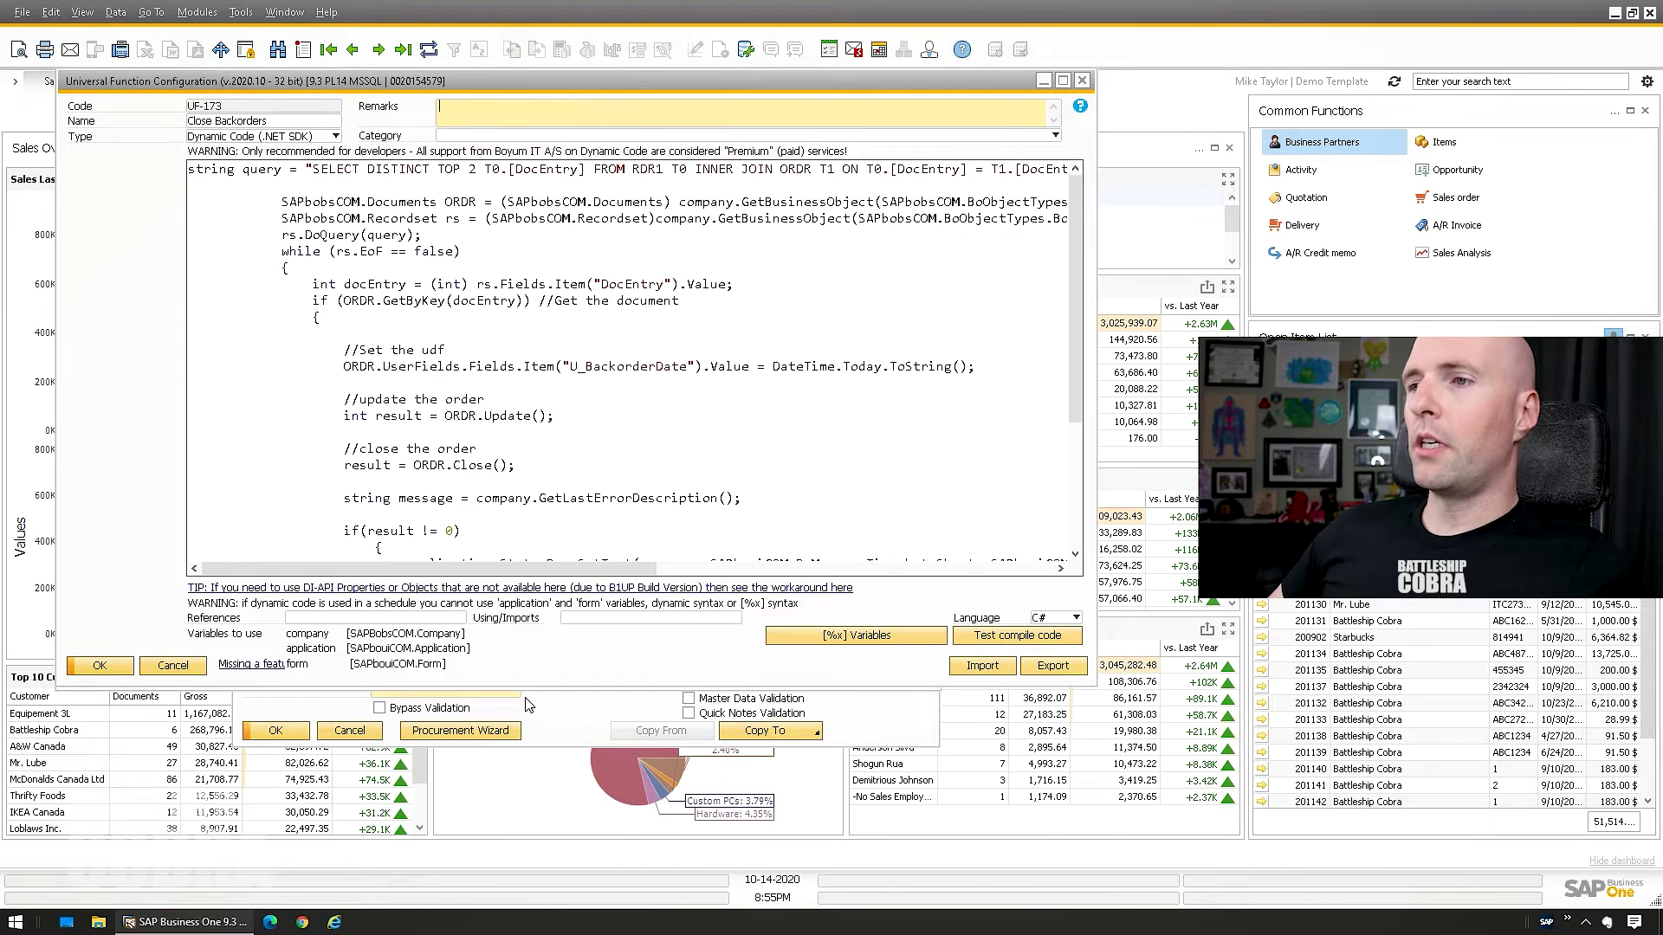
left_click_drag(548, 683, 558, 817)
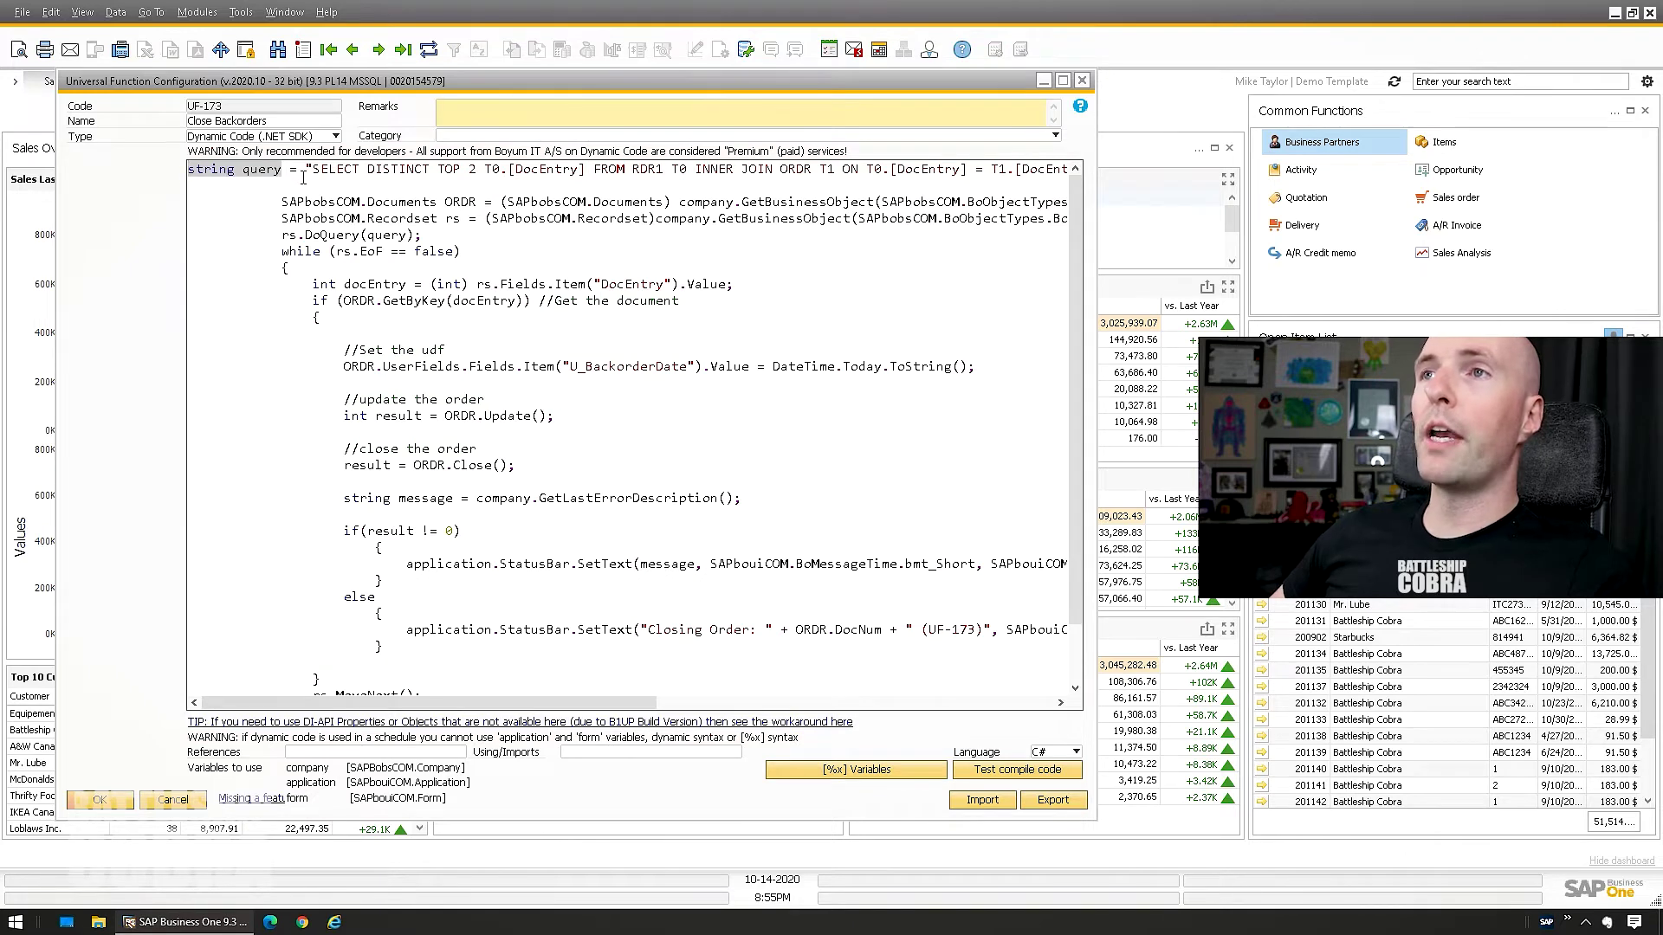
left_click_drag(313, 170, 813, 184)
left_click_drag(1051, 159, 1040, 177)
left_click(684, 580)
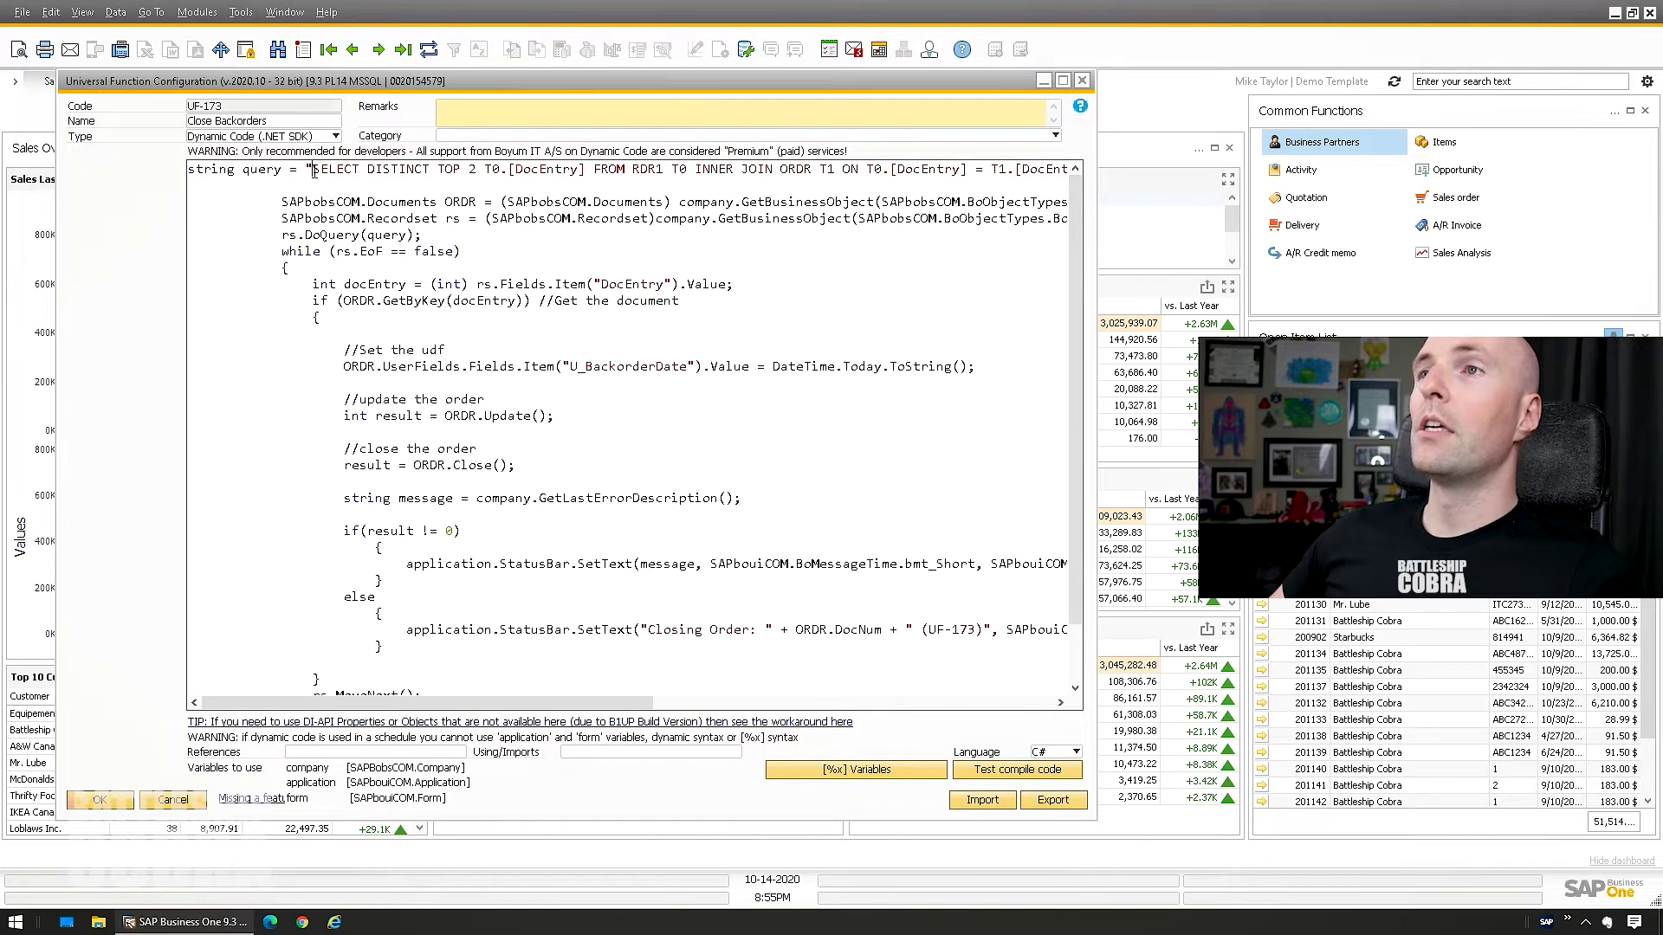
left_click(450, 171)
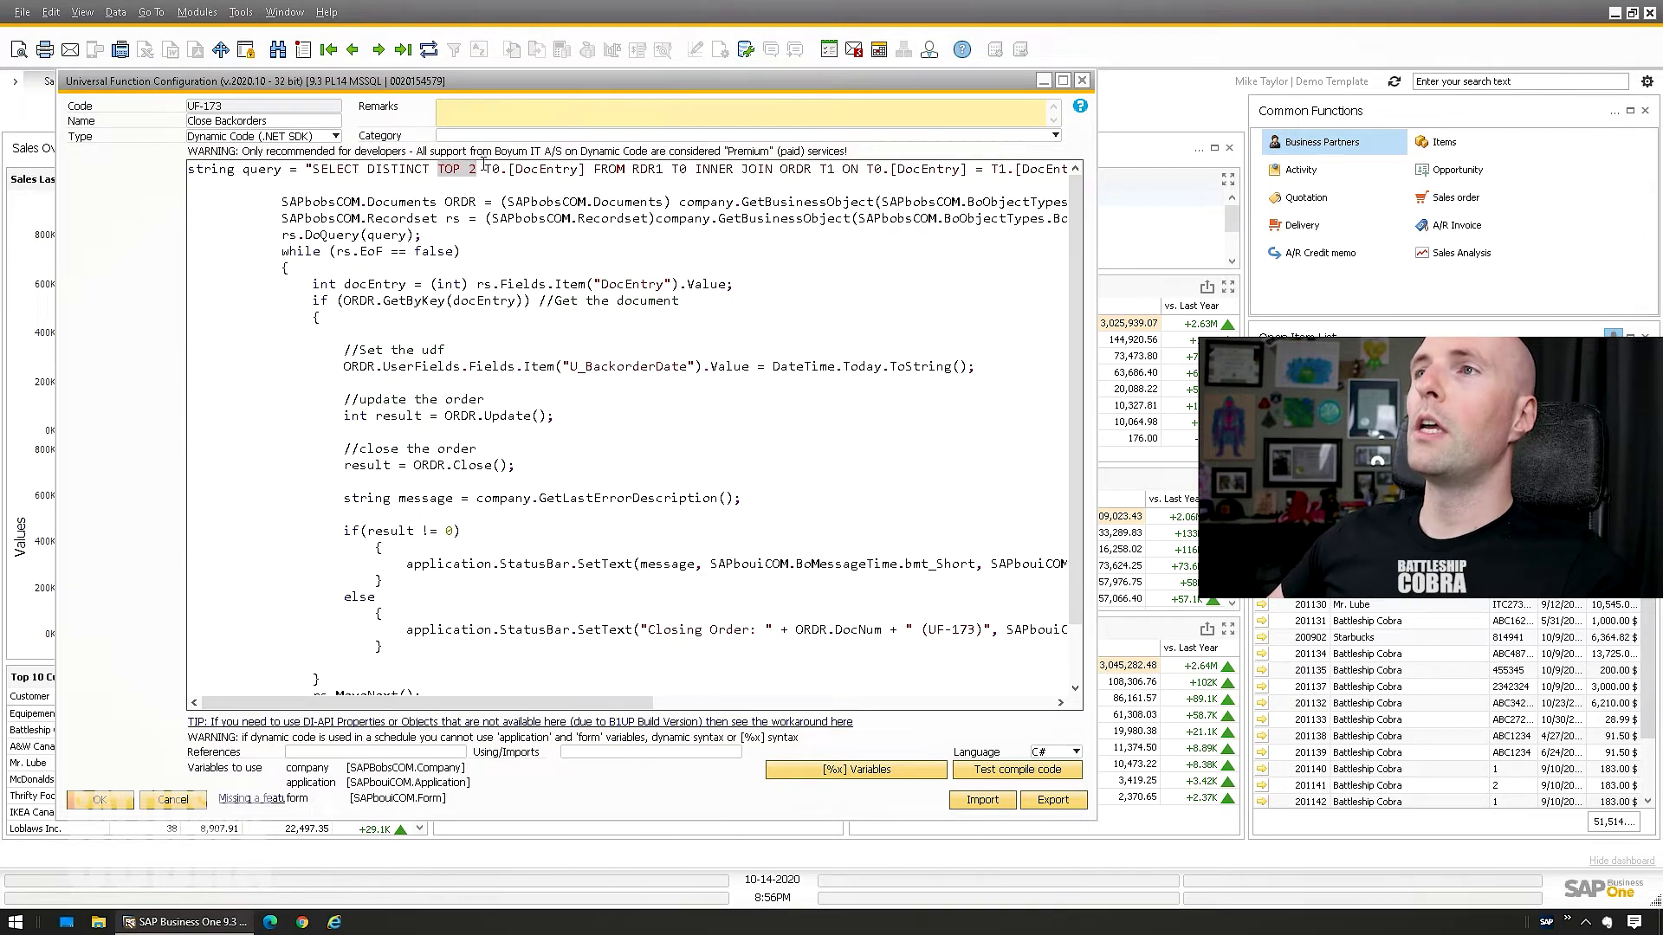
- Highlight the DocStatus condition, the OpenQty below Quantity comparison and the join condition
left_click_drag(546, 702, 760, 702)
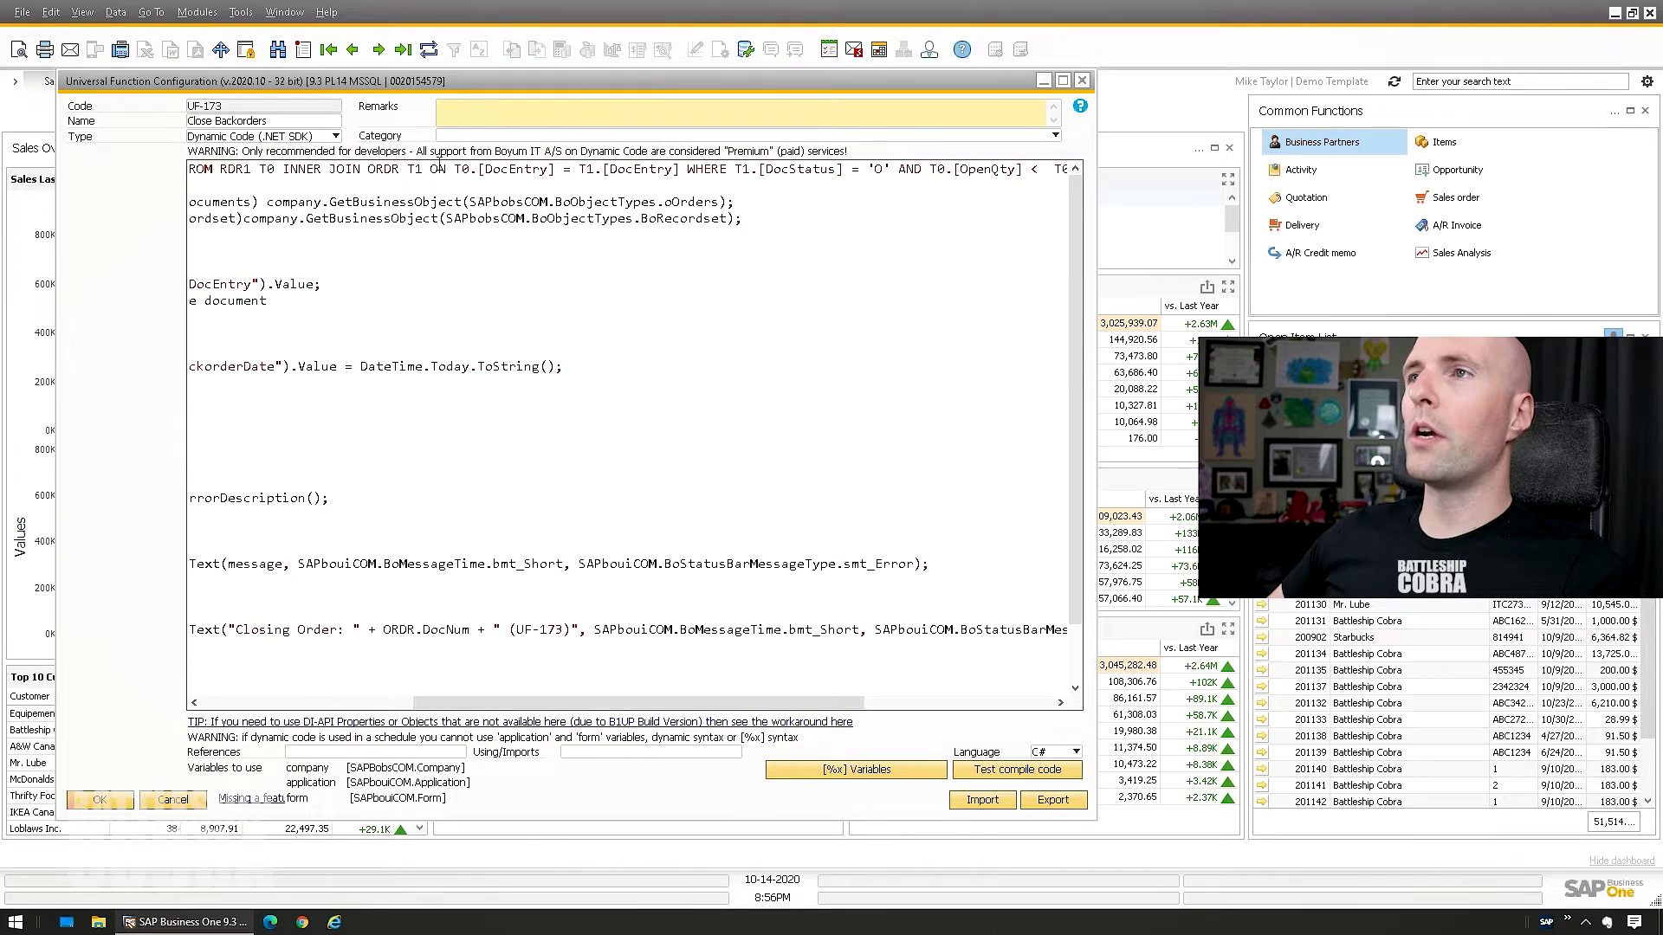
left_click_drag(646, 703, 730, 705)
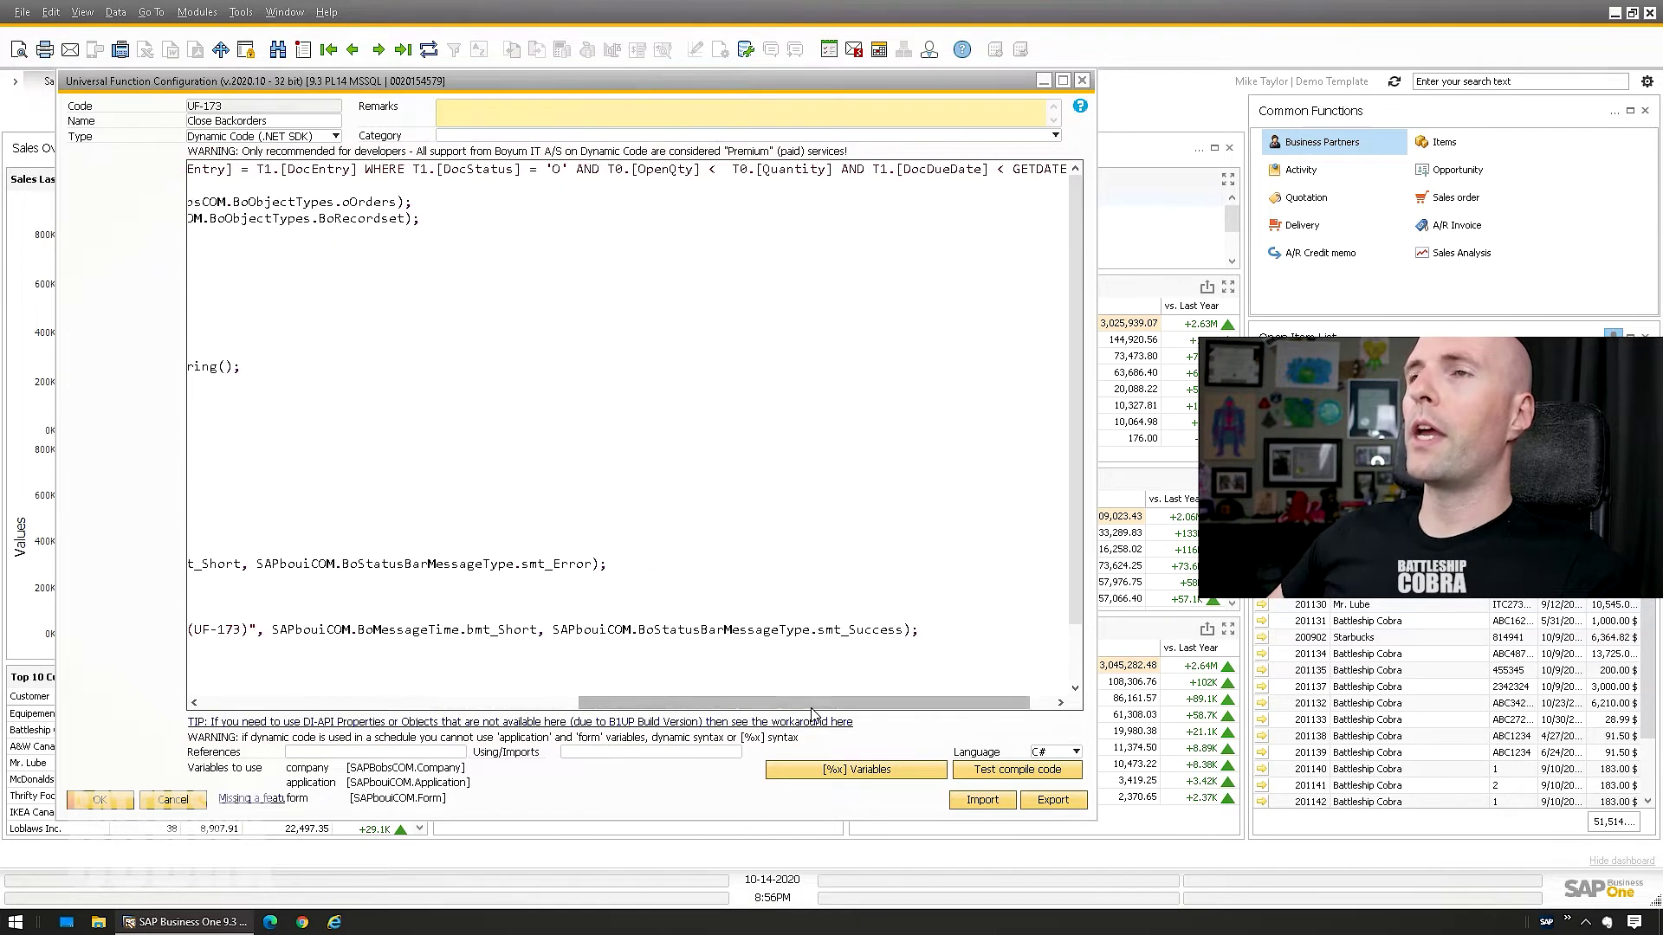
left_click_drag(414, 170, 572, 167)
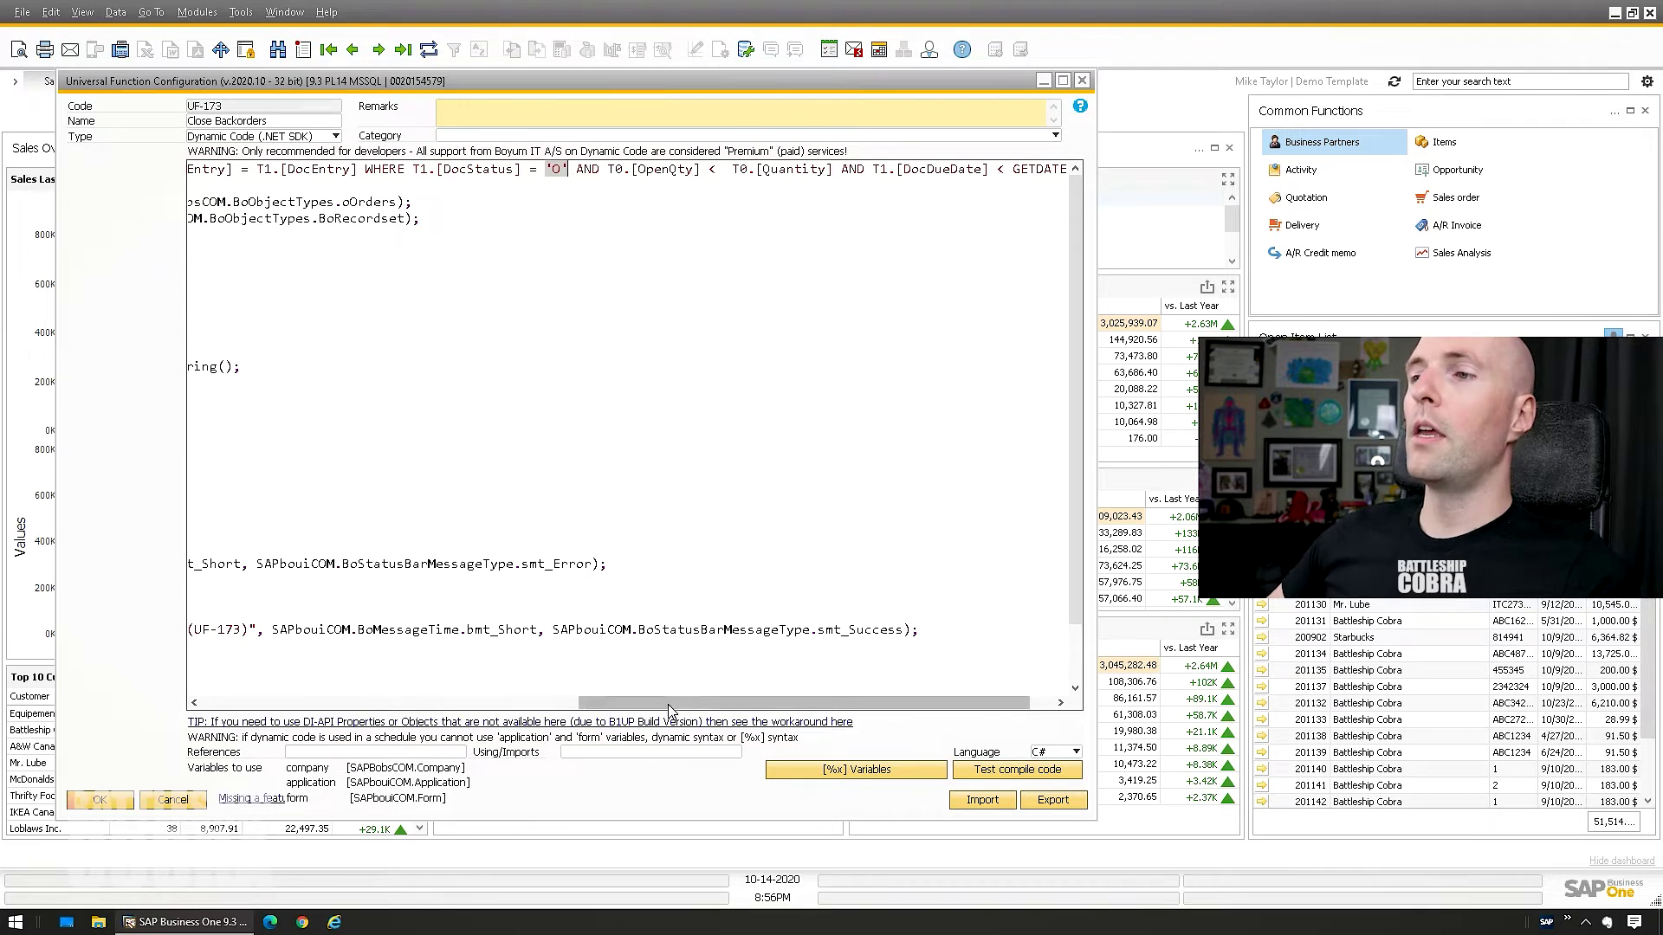
left_click_drag(814, 707, 837, 708)
left_click(543, 169)
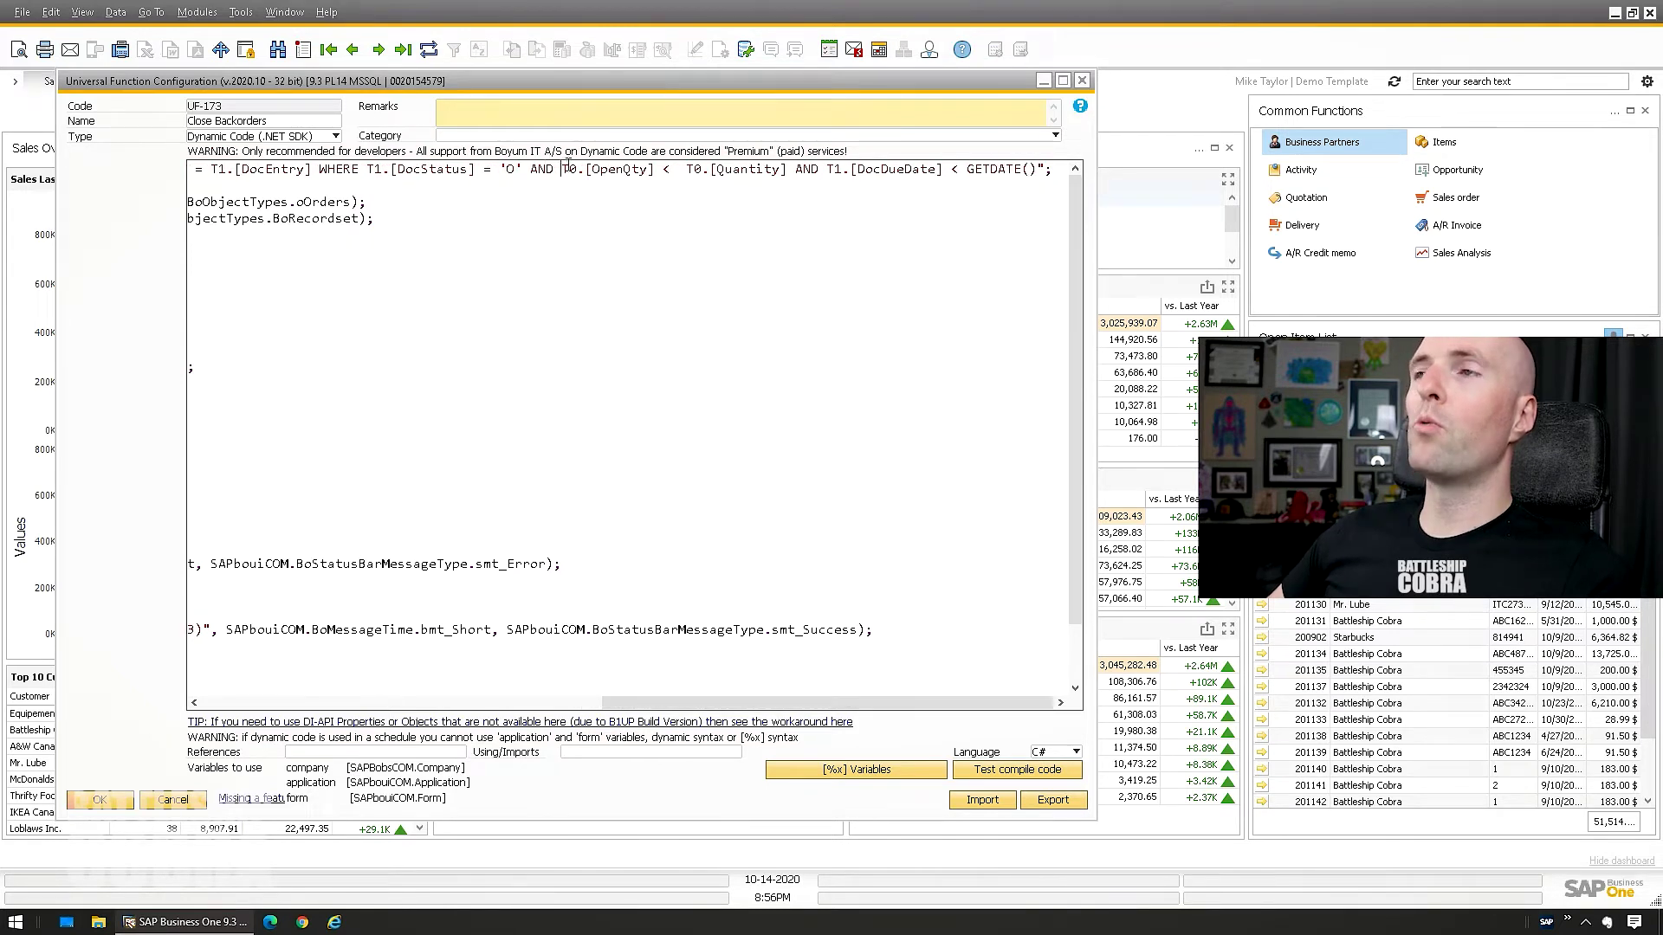
left_click_drag(567, 168, 801, 171)
left_click(785, 185)
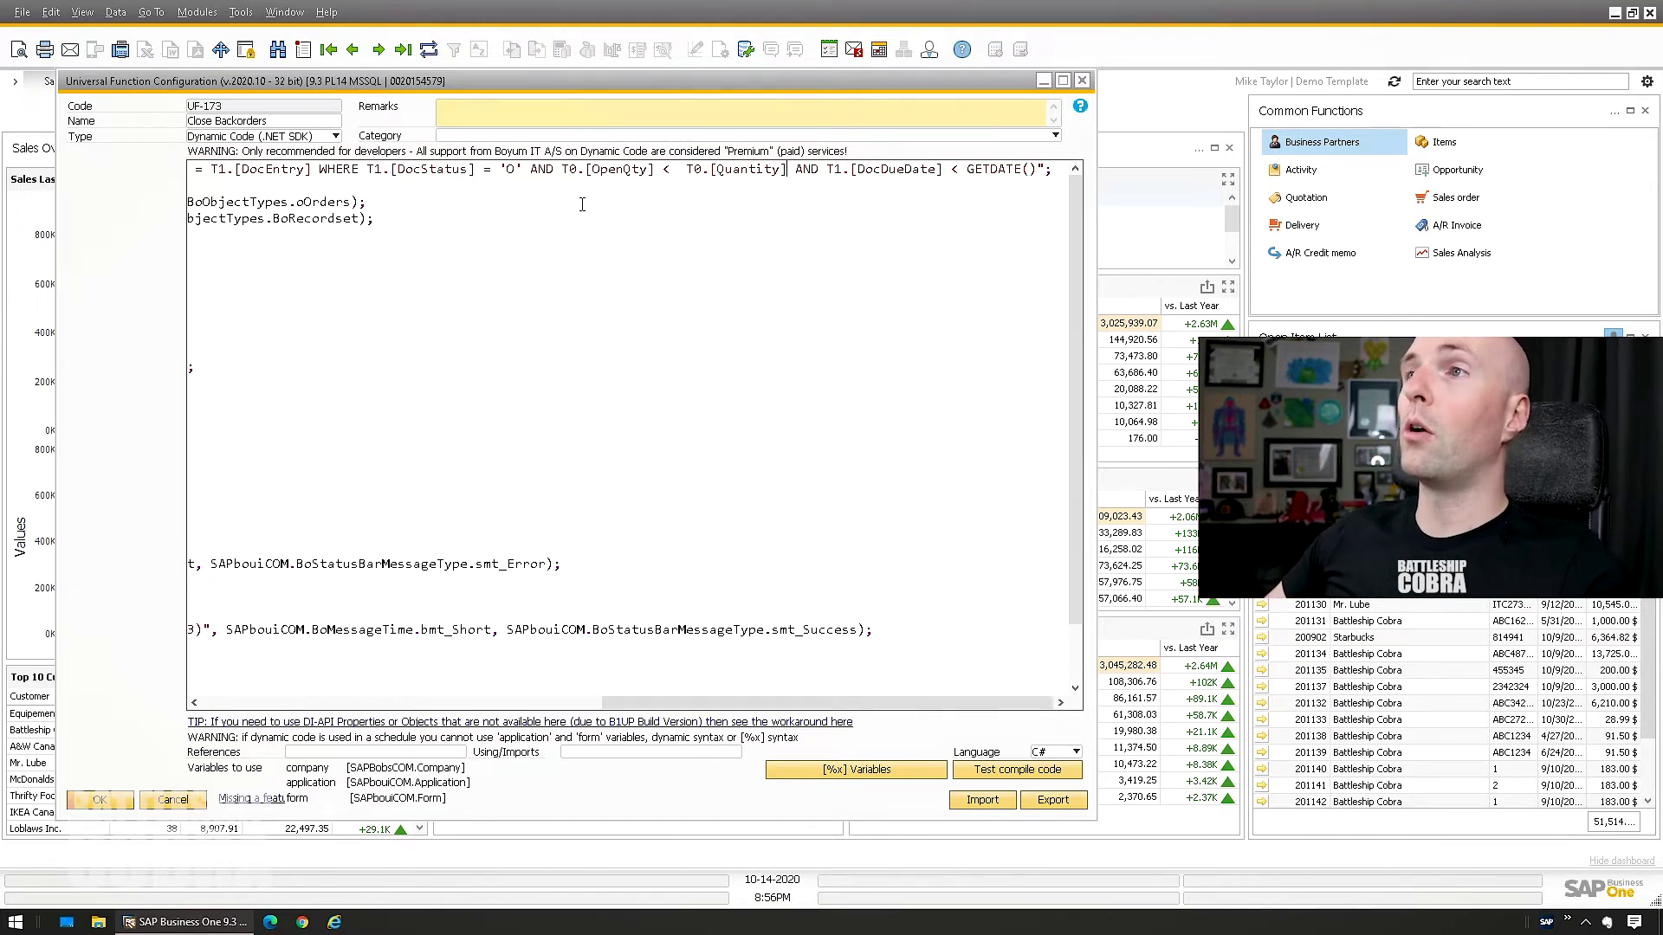
left_click_drag(600, 169, 829, 167)
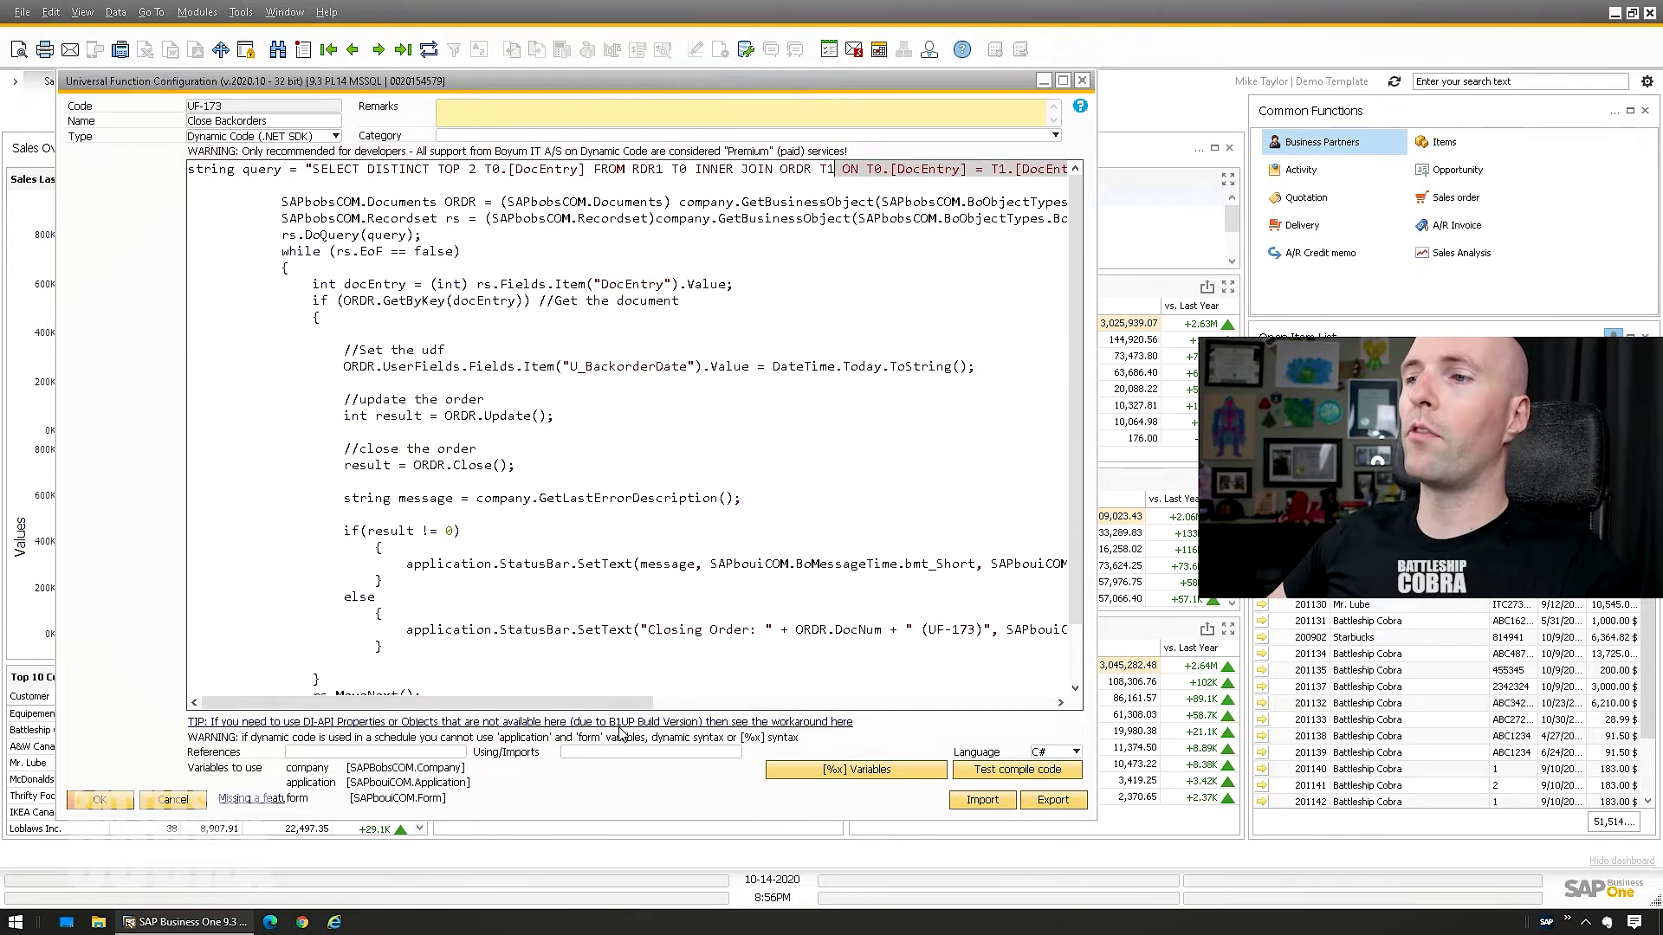
- Walk through the DocDueDate < GETDATE() condition, returned DocEntry and the order/recordset declarations
left_click_drag(623, 702, 1026, 703)
left_click(790, 169)
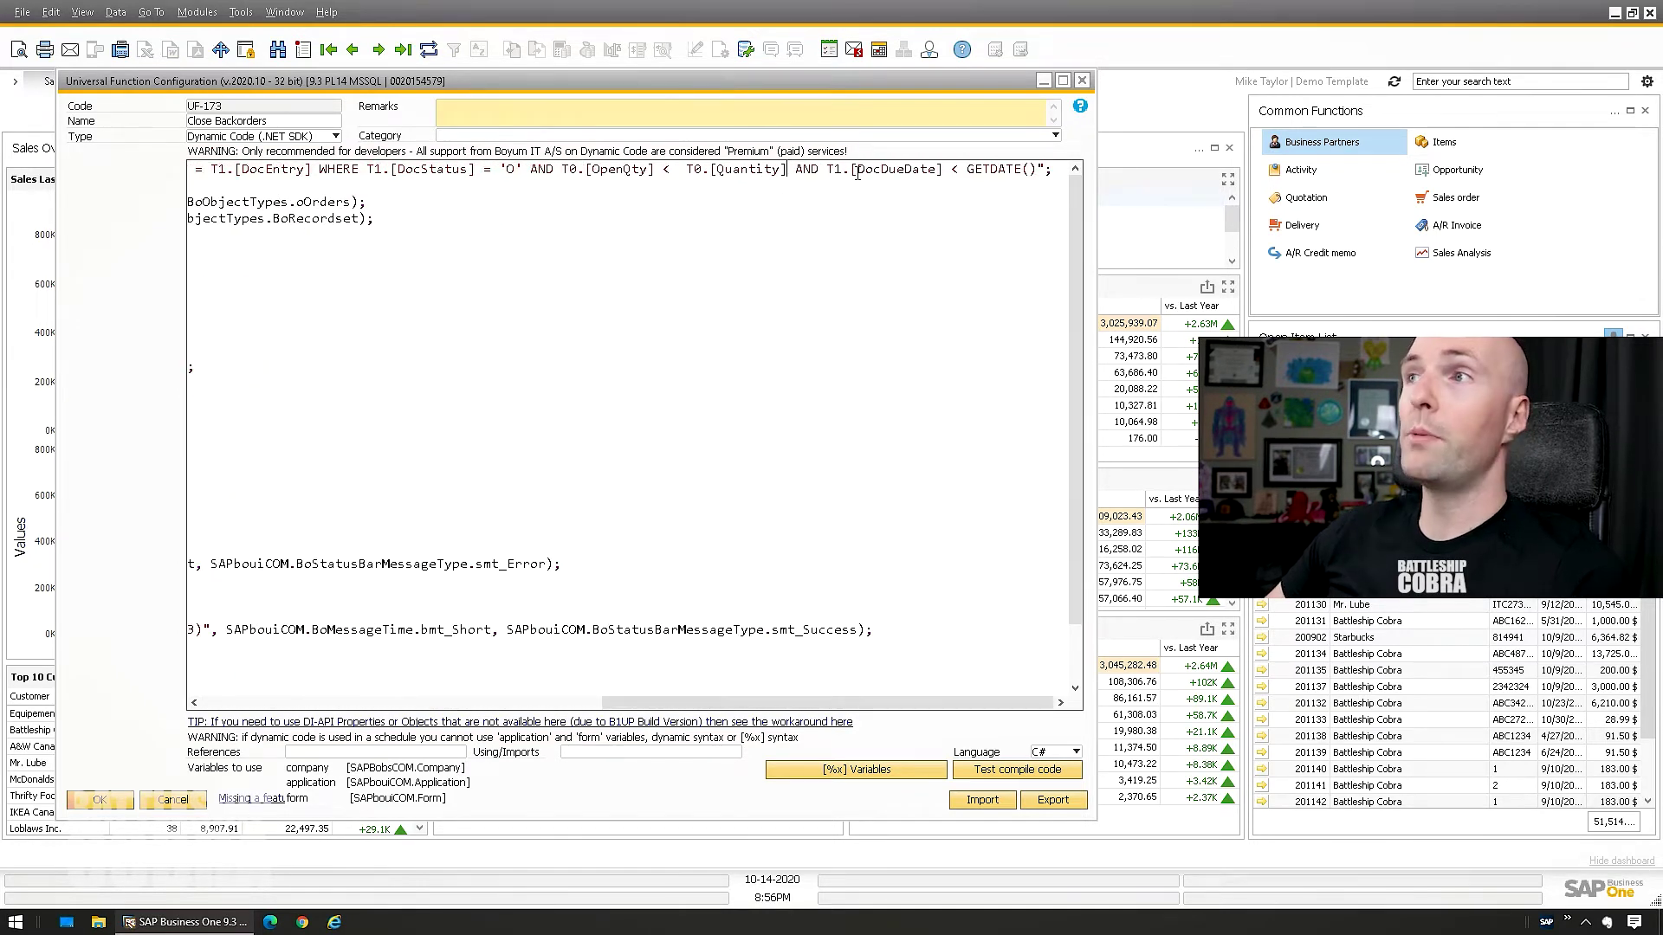
left_click_drag(828, 169, 1036, 169)
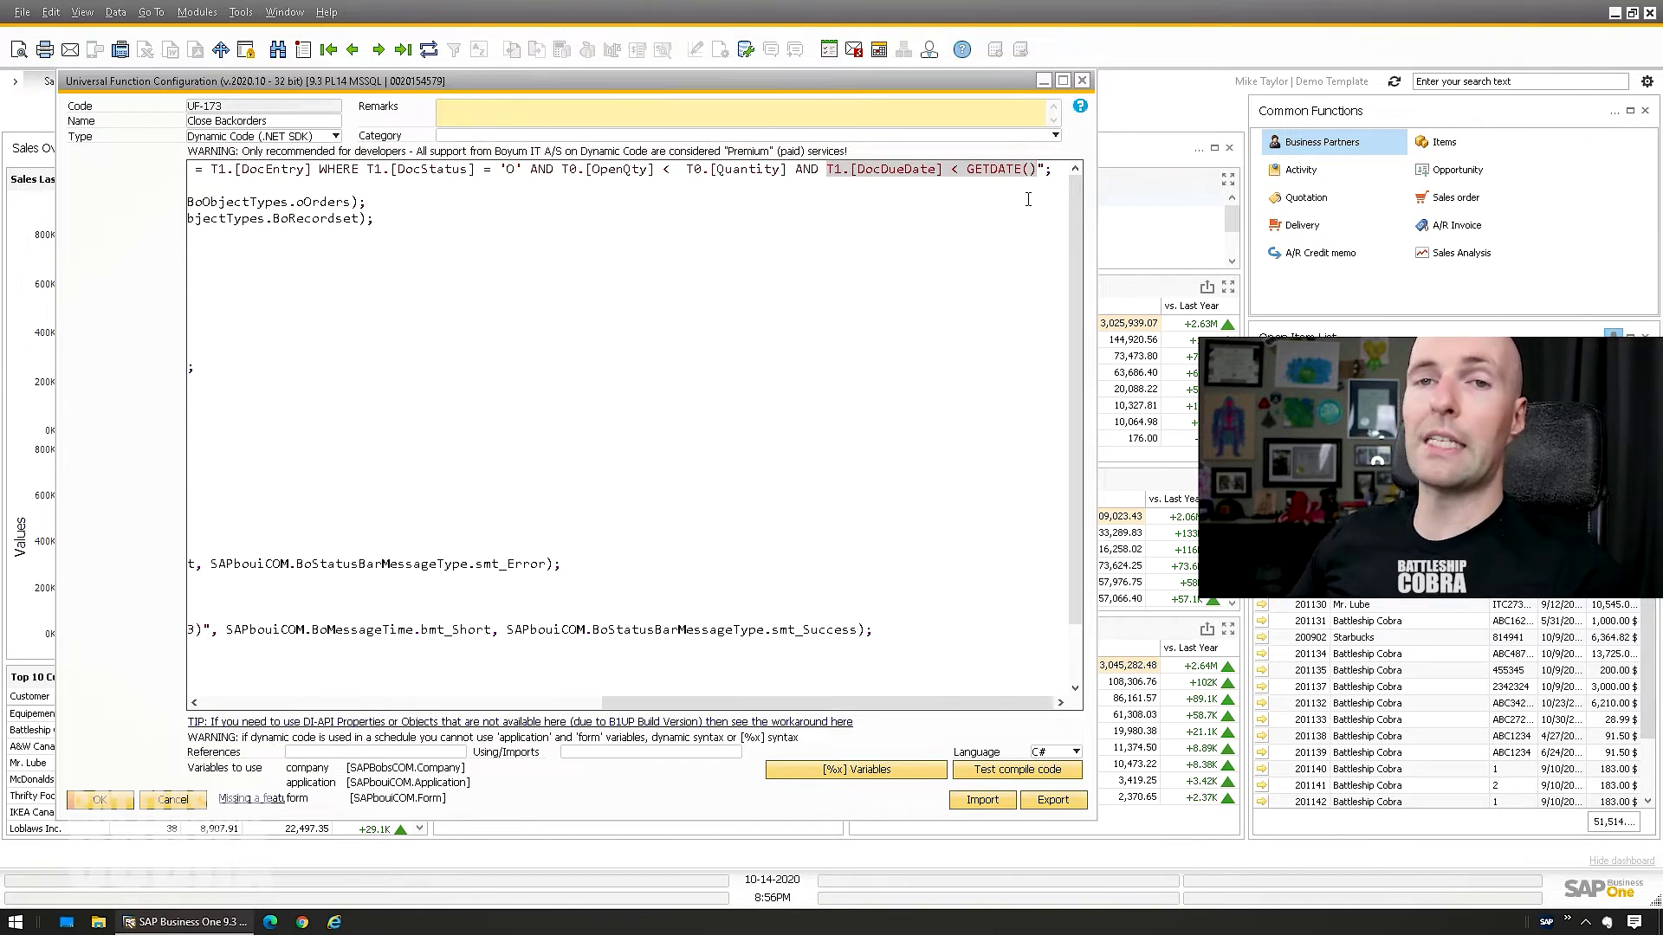
left_click(752, 167)
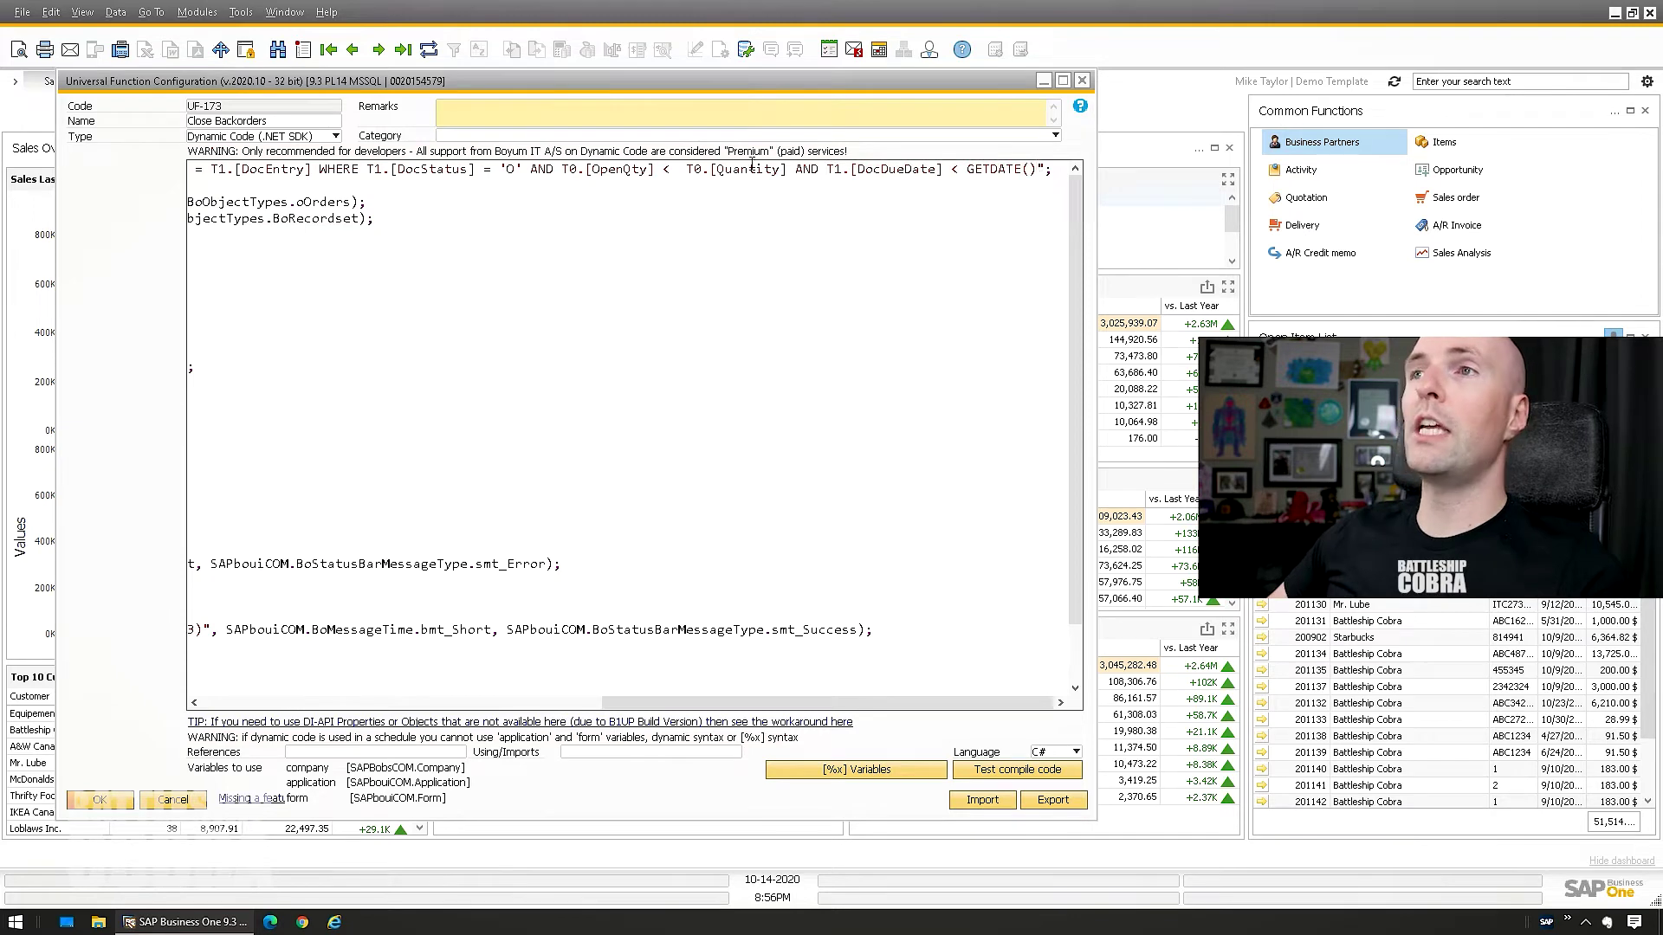
left_click_drag(648, 702, 246, 702)
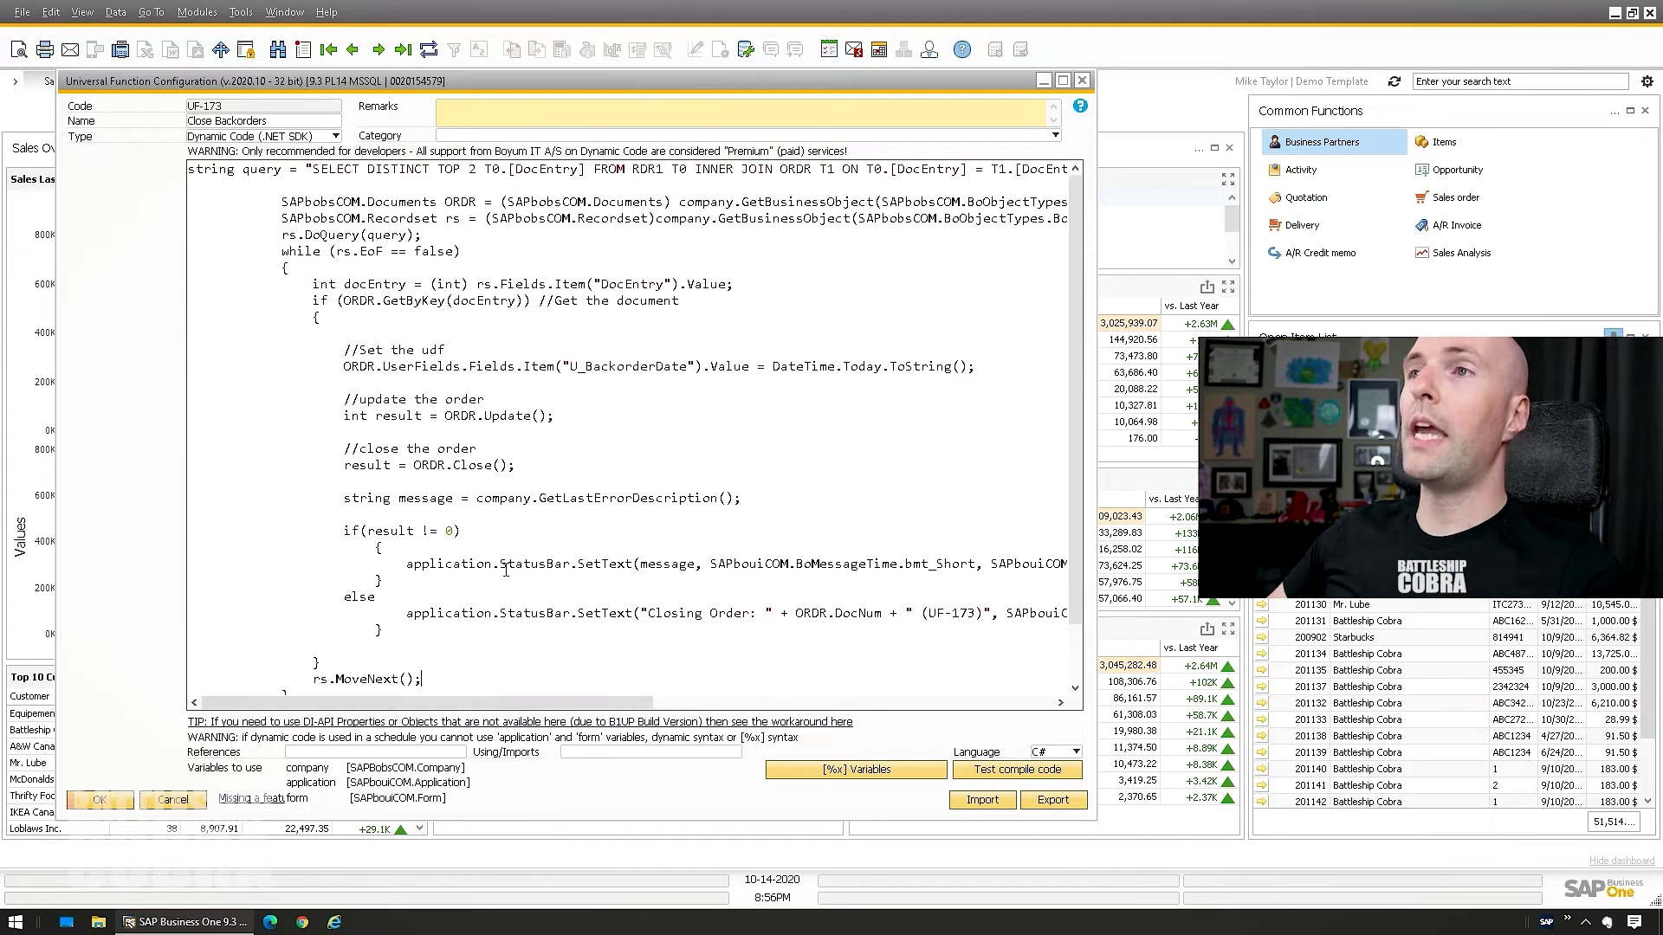
left_click_drag(486, 169, 586, 168)
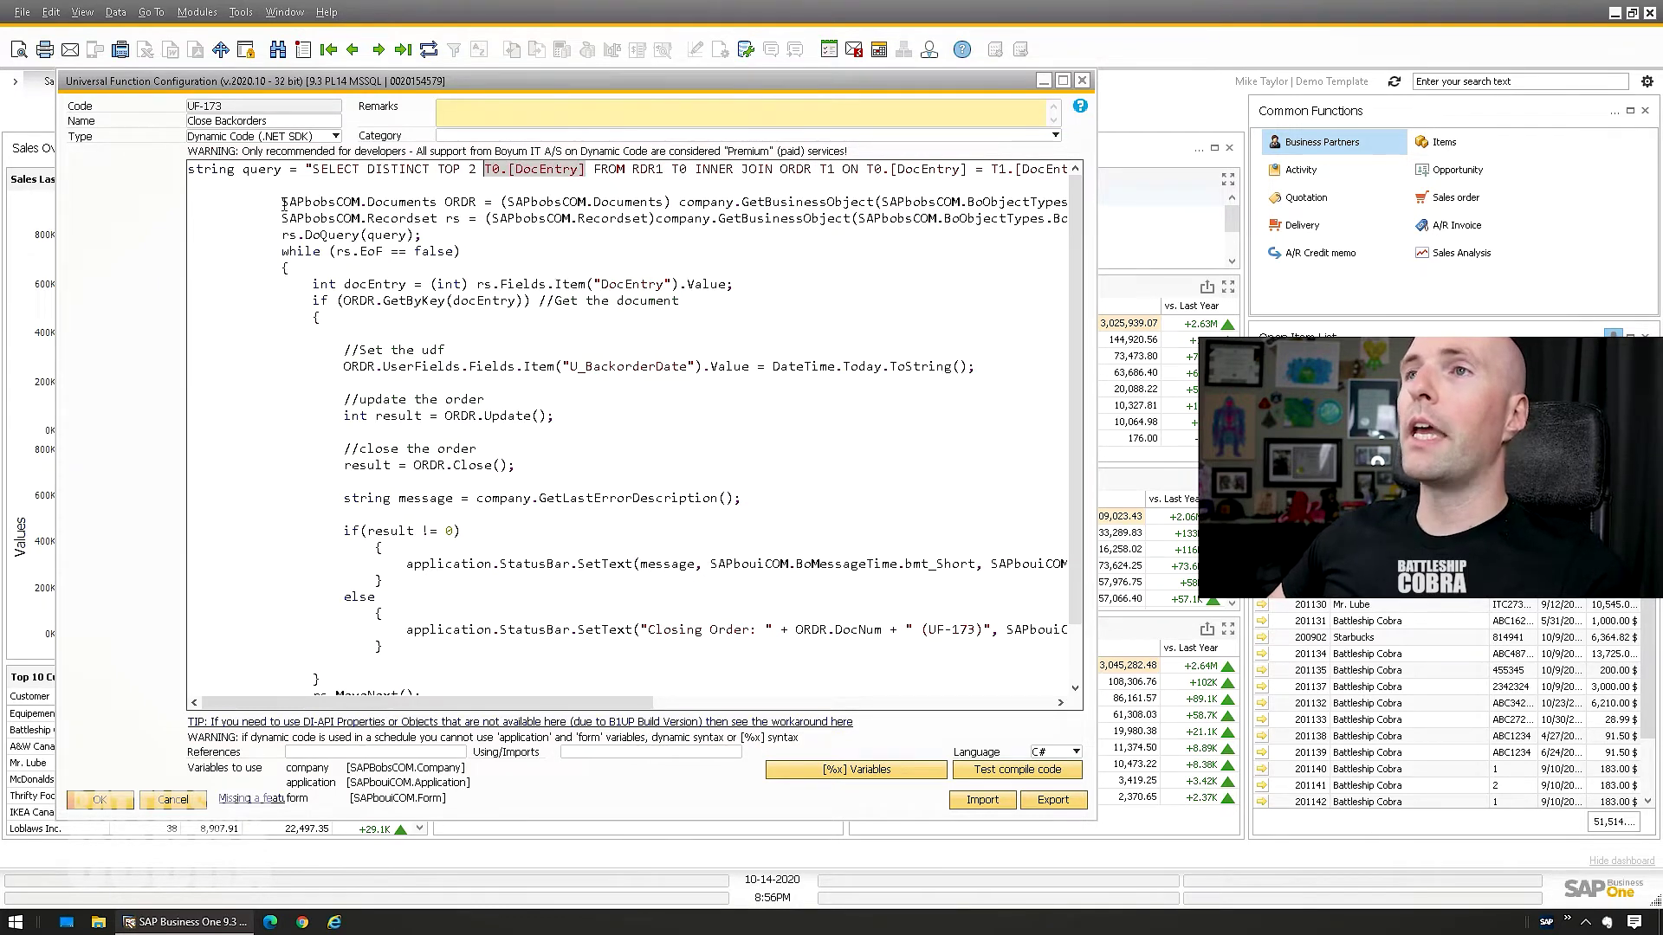
mouse_move(282, 202)
left_mouse_down()
mouse_move(489, 218)
mouse_move(292, 208)
left_mouse_up()
left_click(483, 202)
- Highlight the query run, results loop, order fetch and U_BackorderDate lines, then switch to sales order 201147
left_click_drag(453, 702, 756, 702)
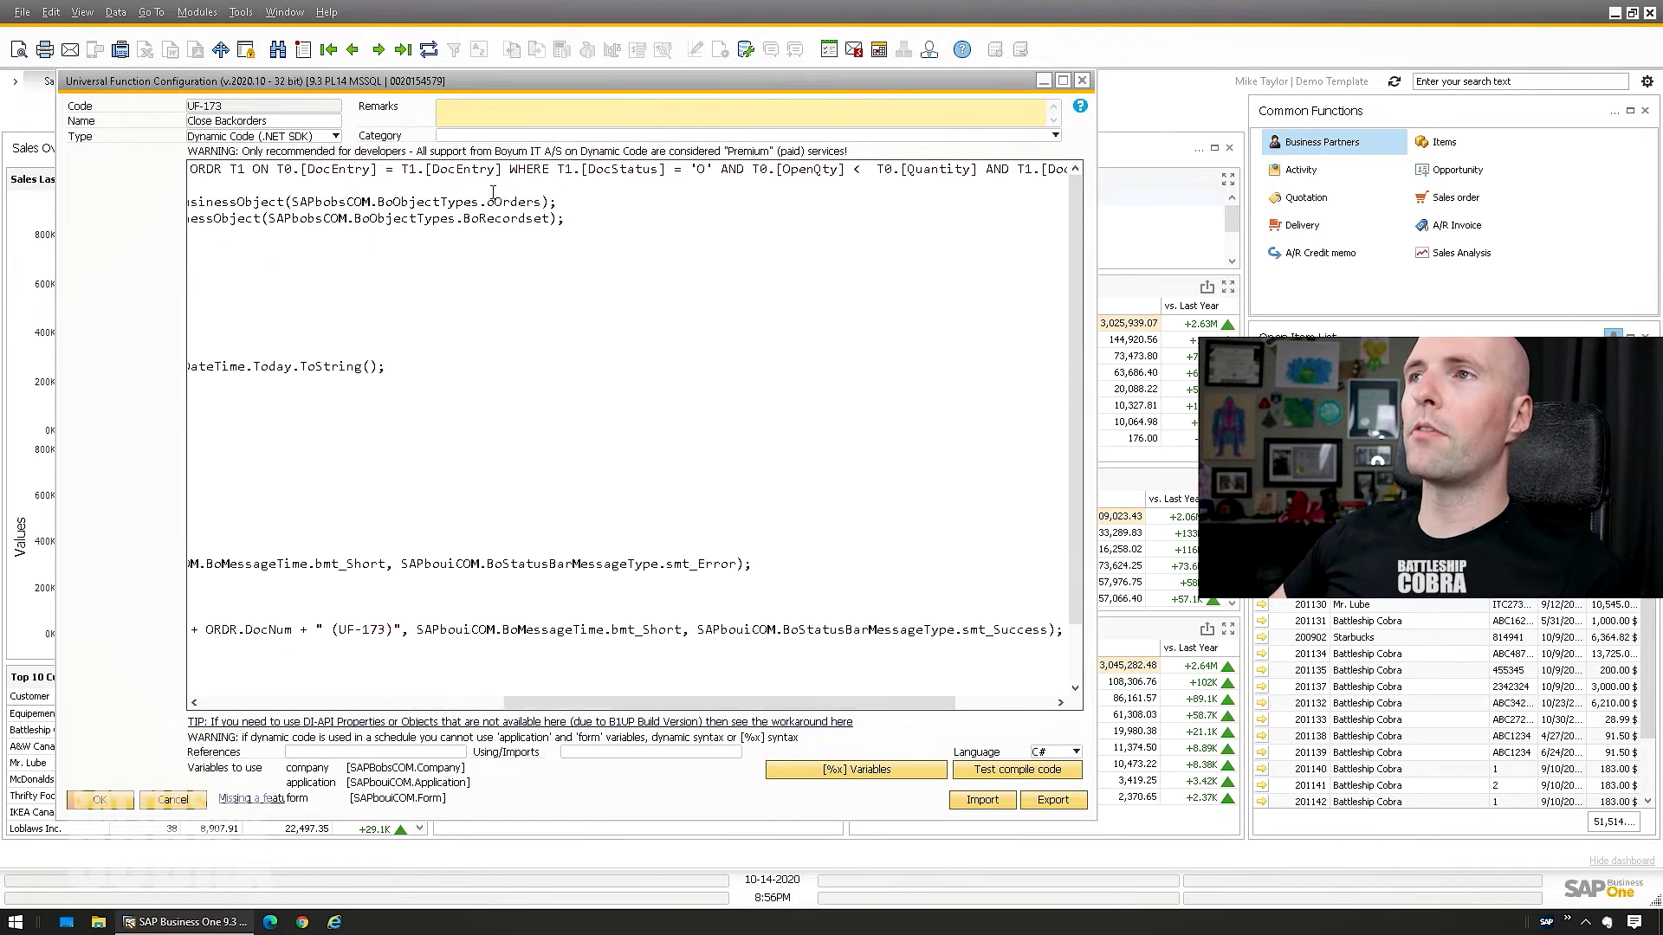
left_click_drag(528, 703, 227, 711)
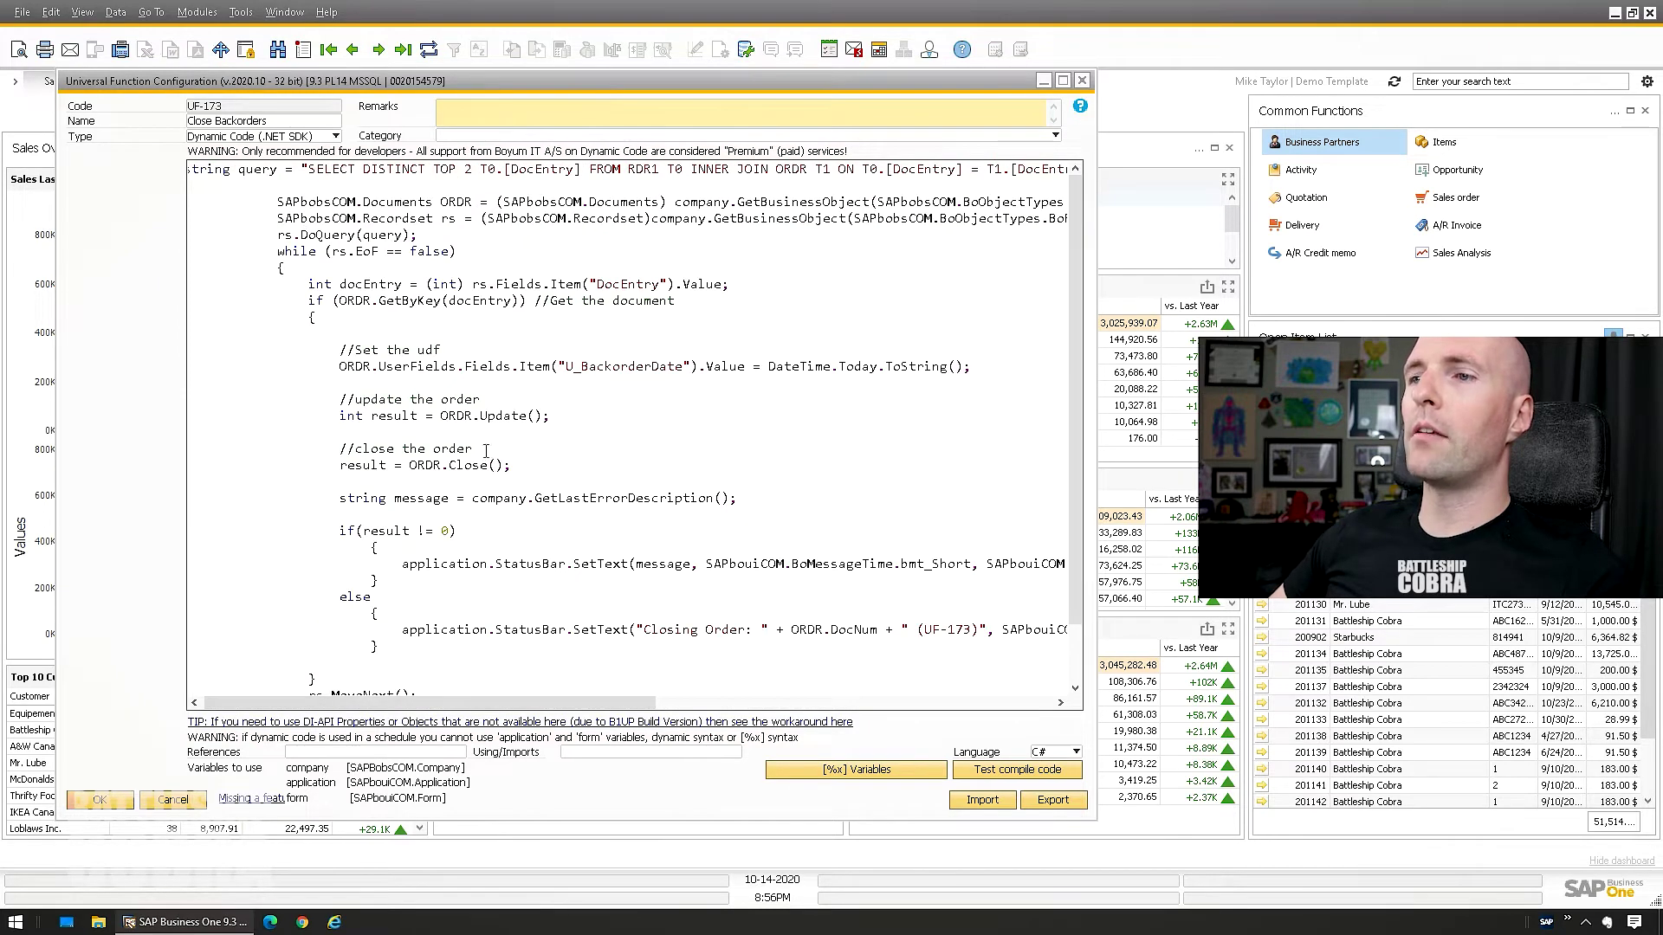
left_click_drag(474, 697, 617, 702)
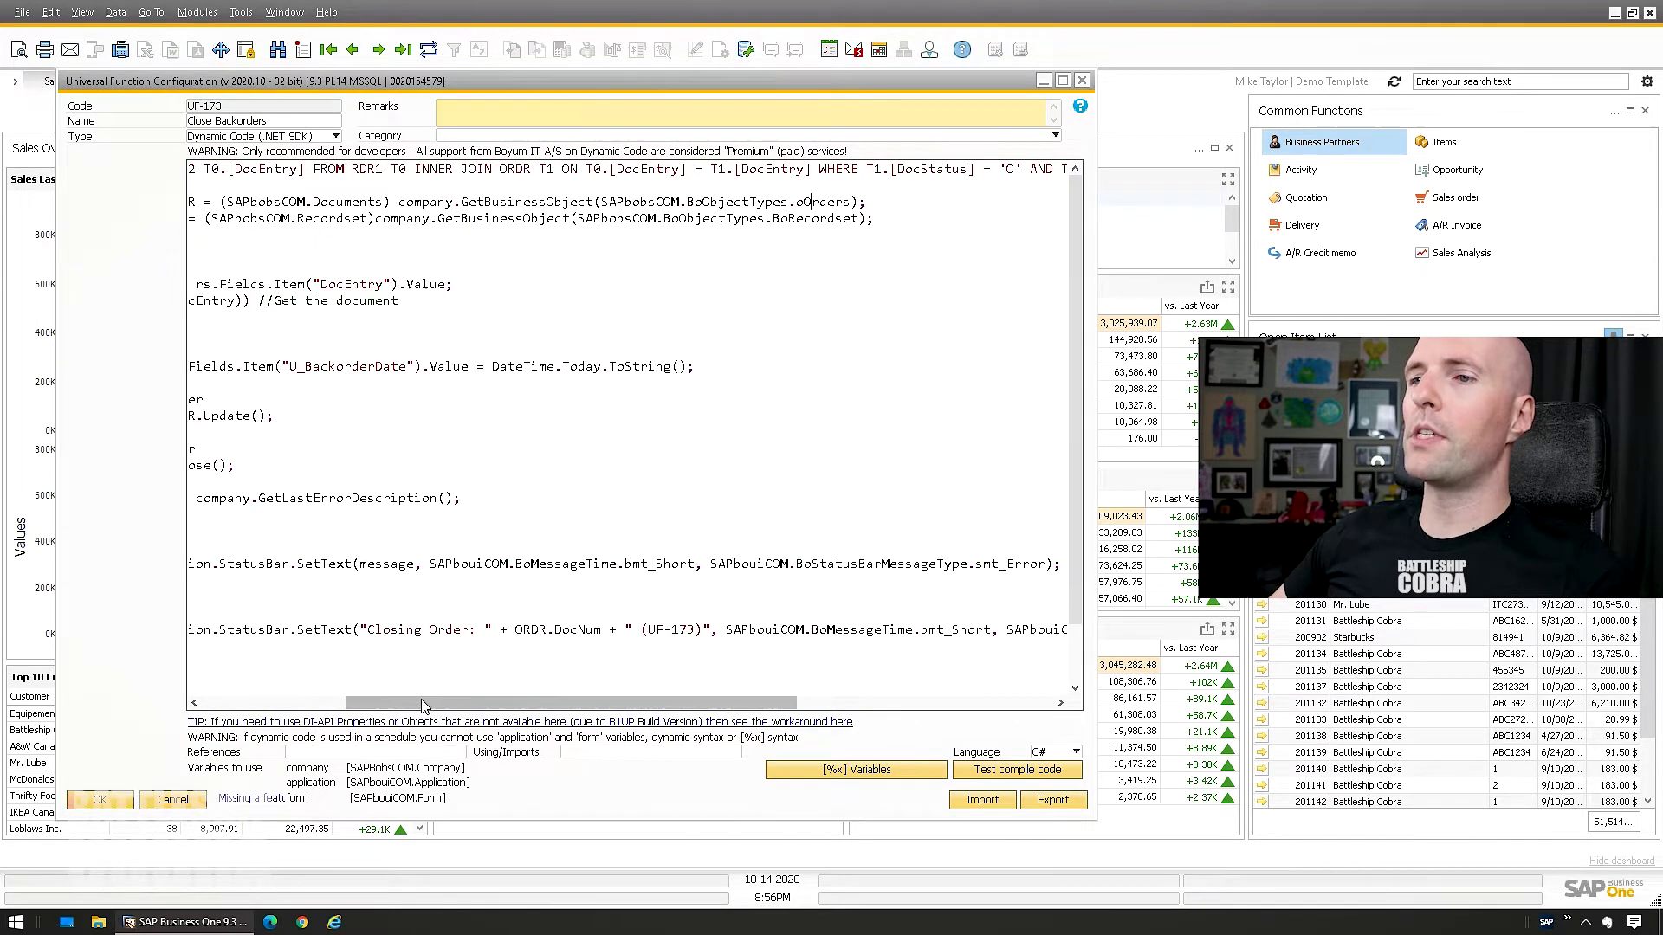
left_click_drag(421, 699, 220, 690)
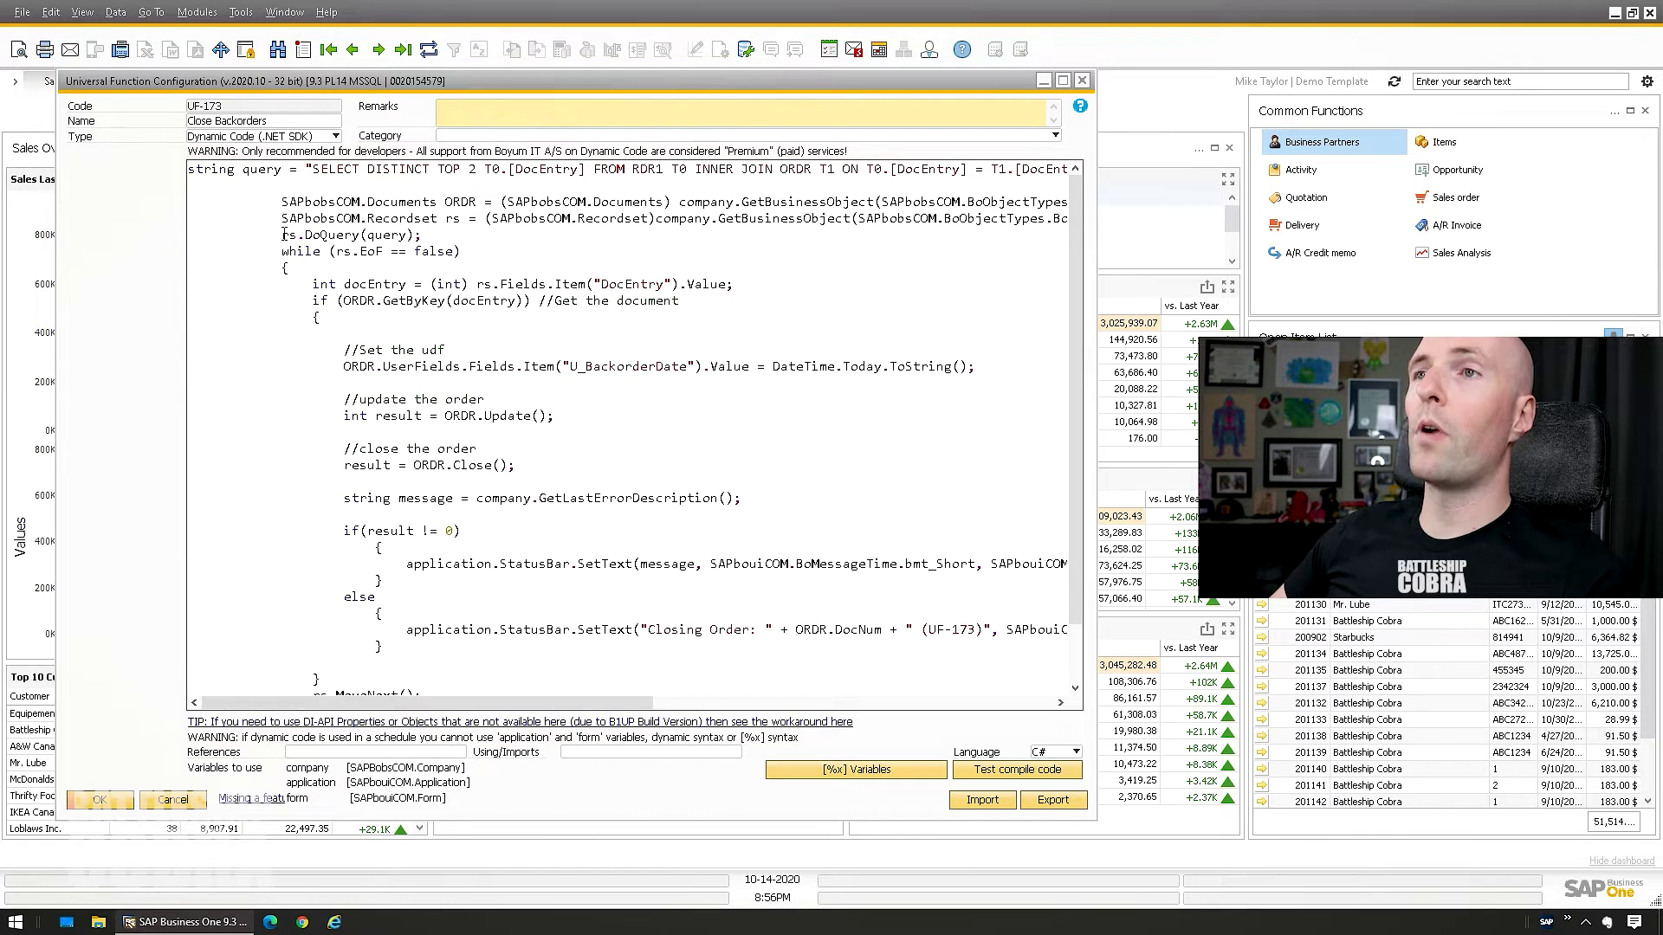
left_click_drag(284, 234, 419, 237)
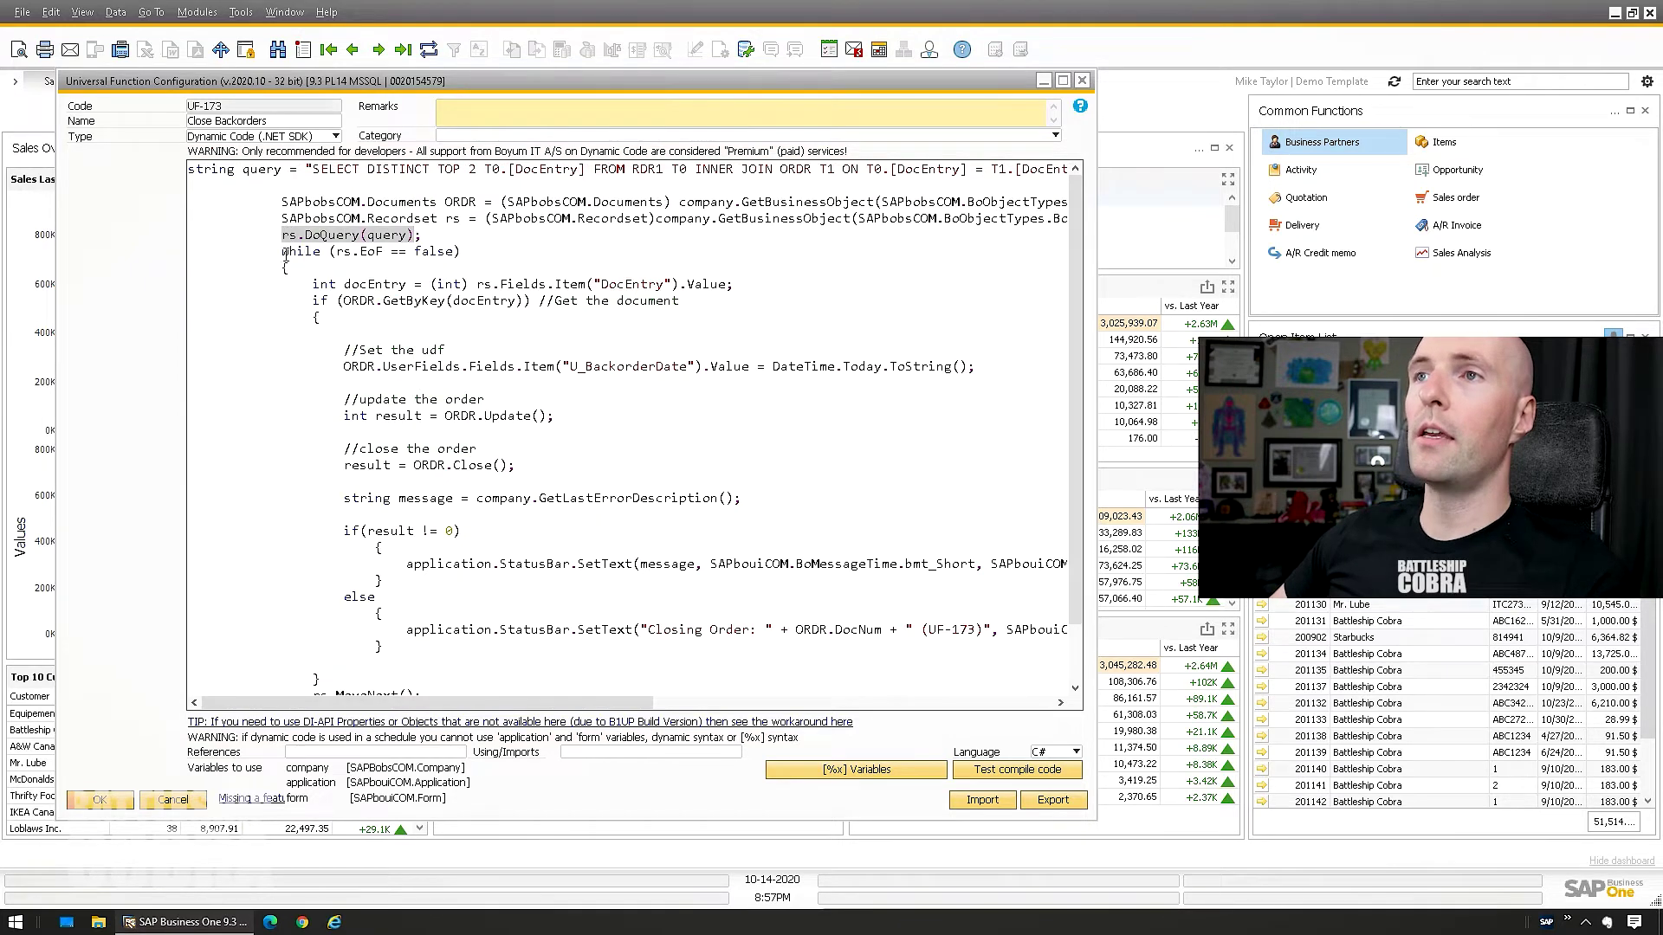
scroll(285, 259, "down", 2)
scroll(283, 210, "up", 1)
left_click_drag(283, 217, 461, 219)
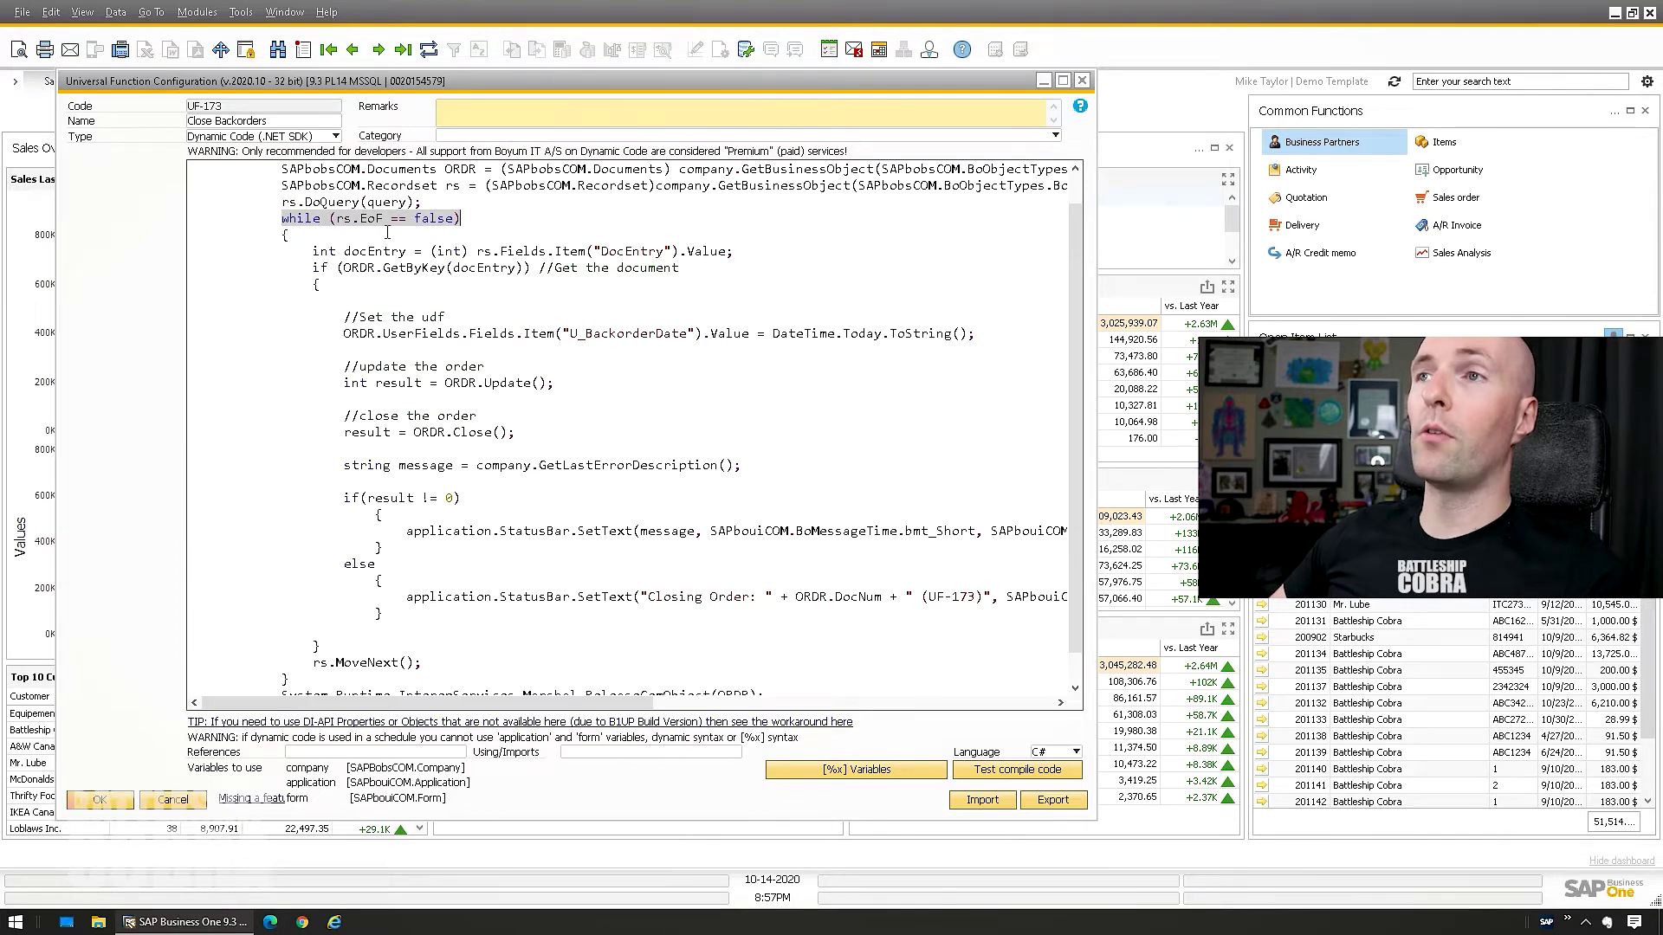
left_click_drag(314, 251, 706, 272)
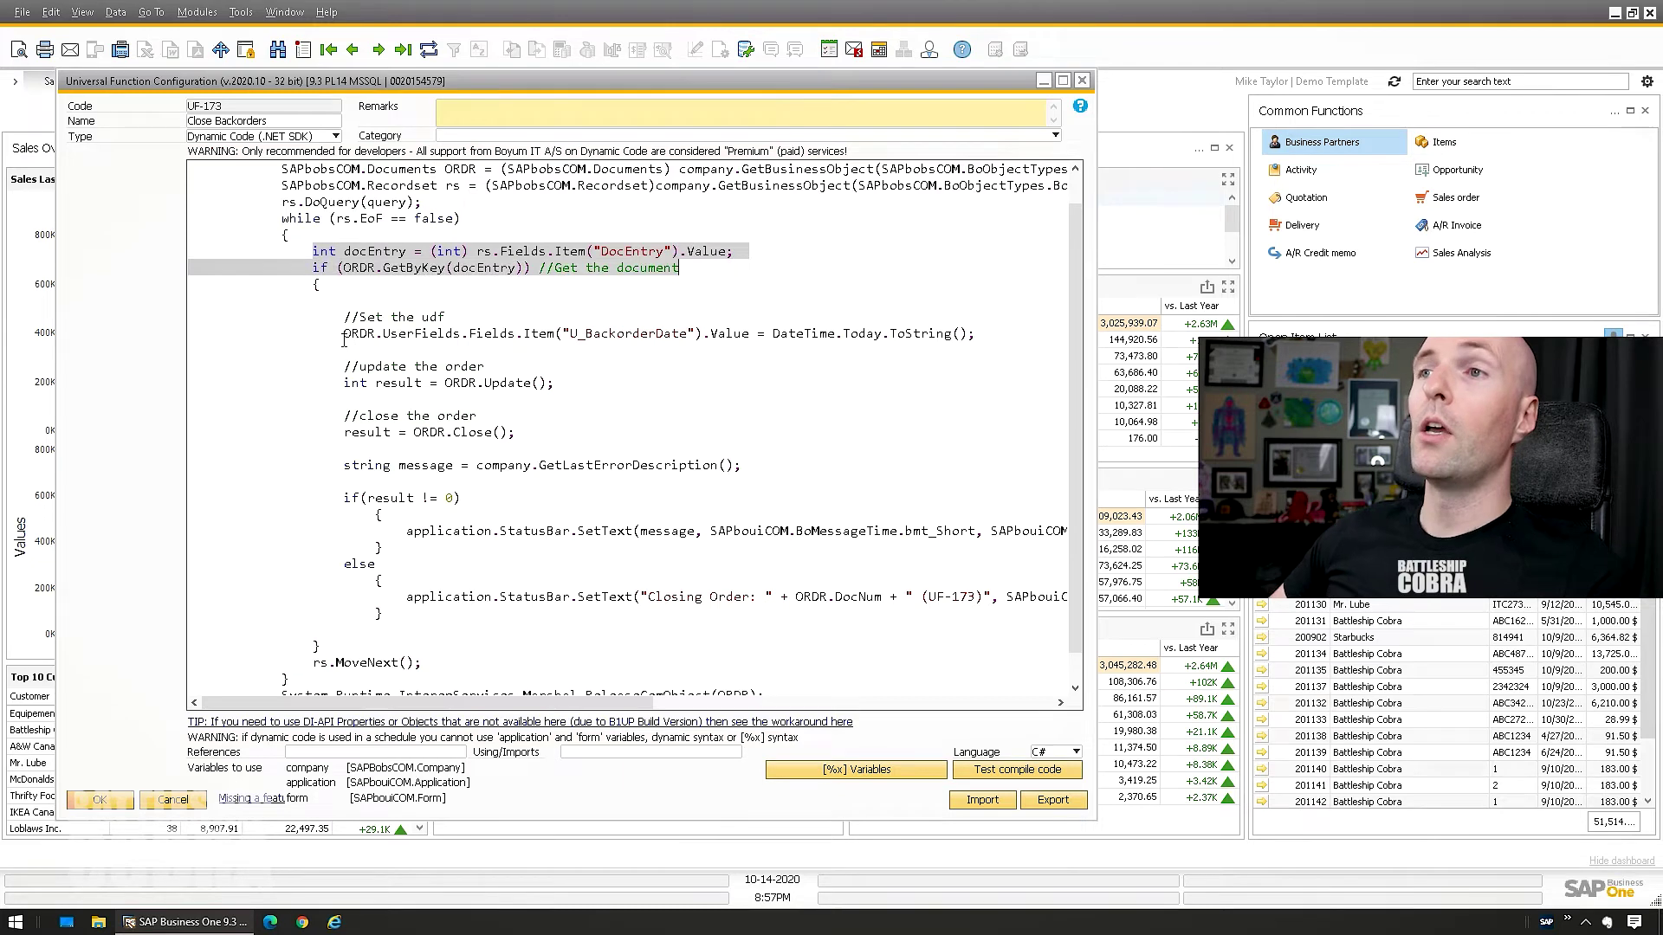
left_click_drag(344, 335, 841, 346)
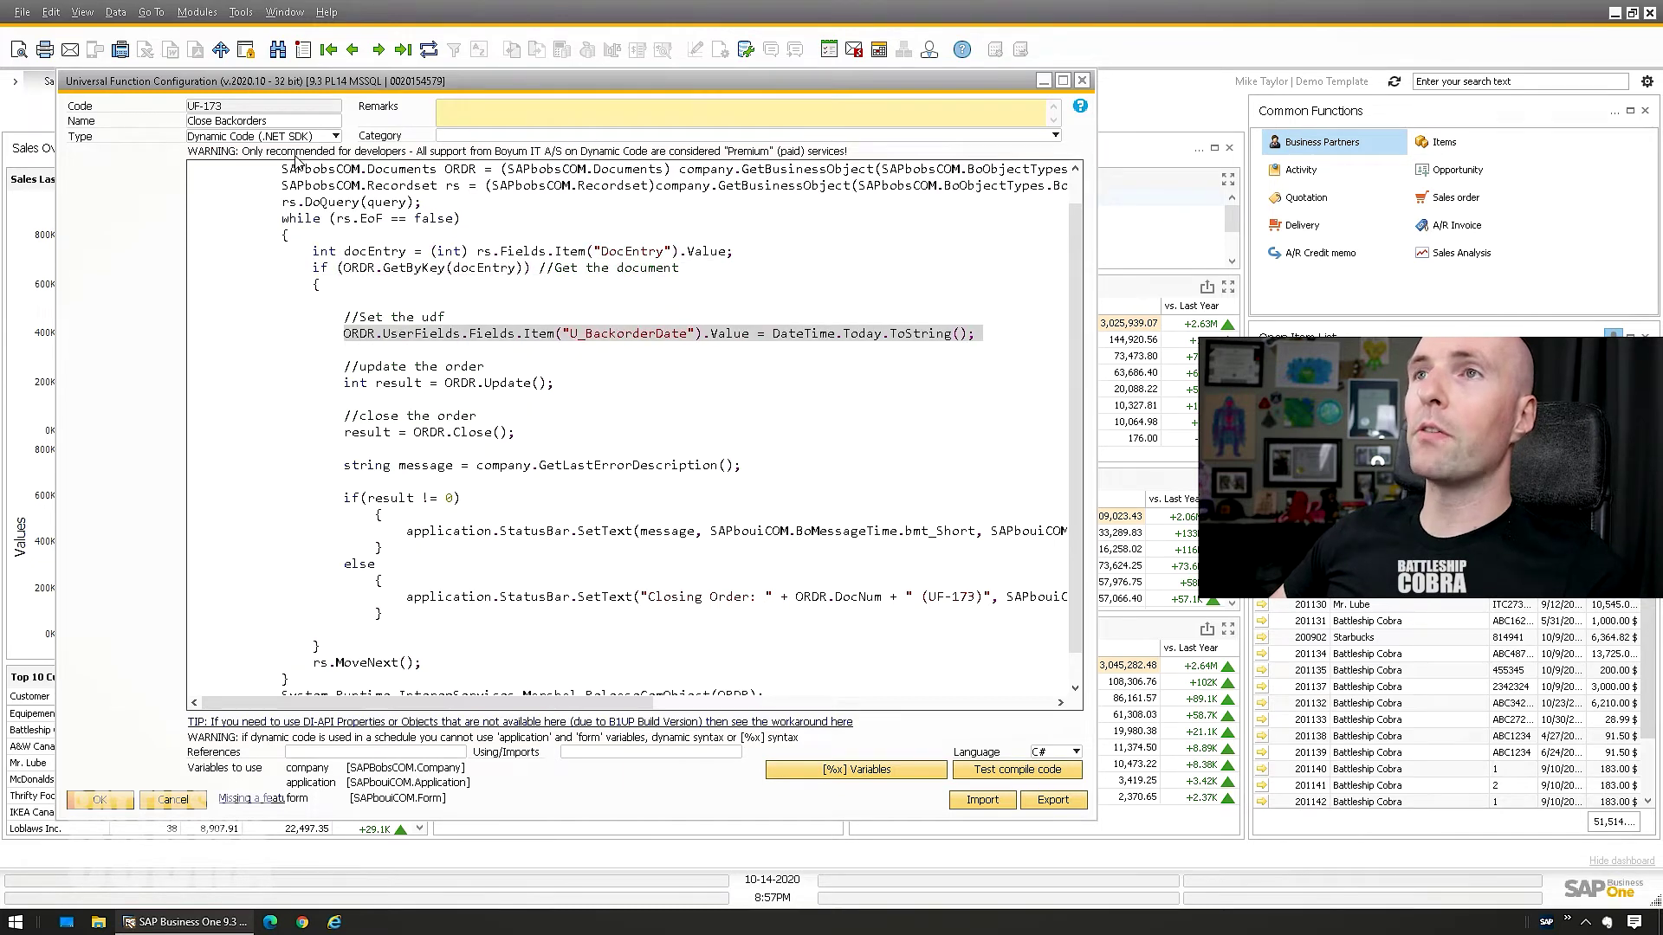
left_click(271, 23)
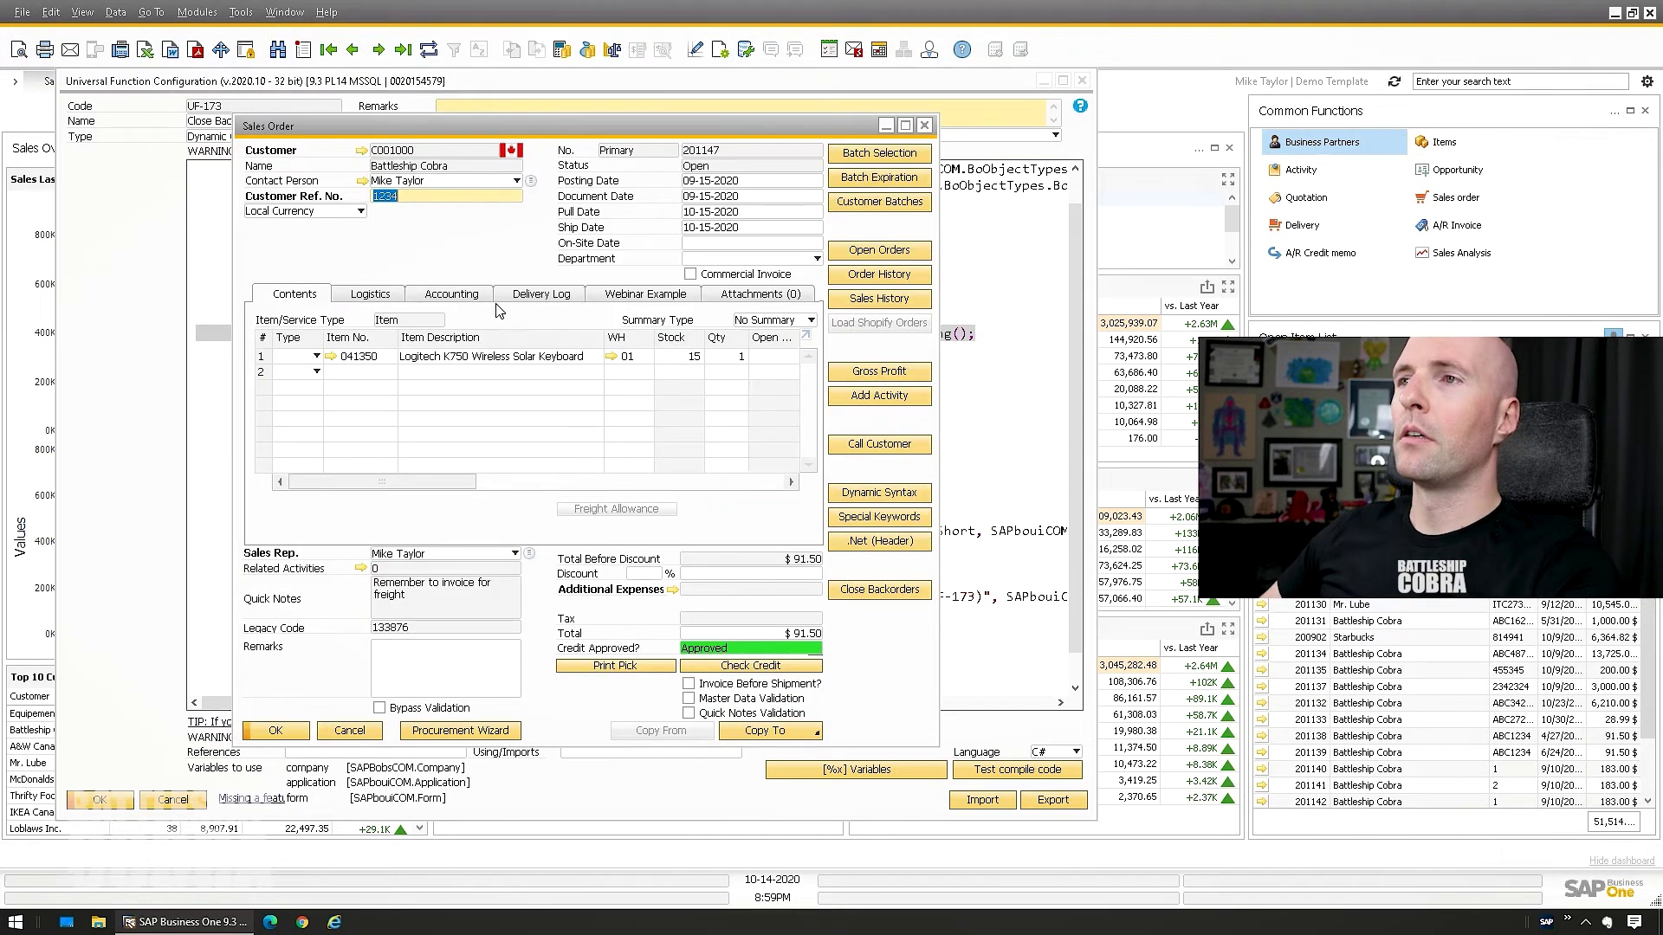
- Check sales order 201147's empty Backorder Closed field on the Accounting tab, then close the order
left_click(470, 303)
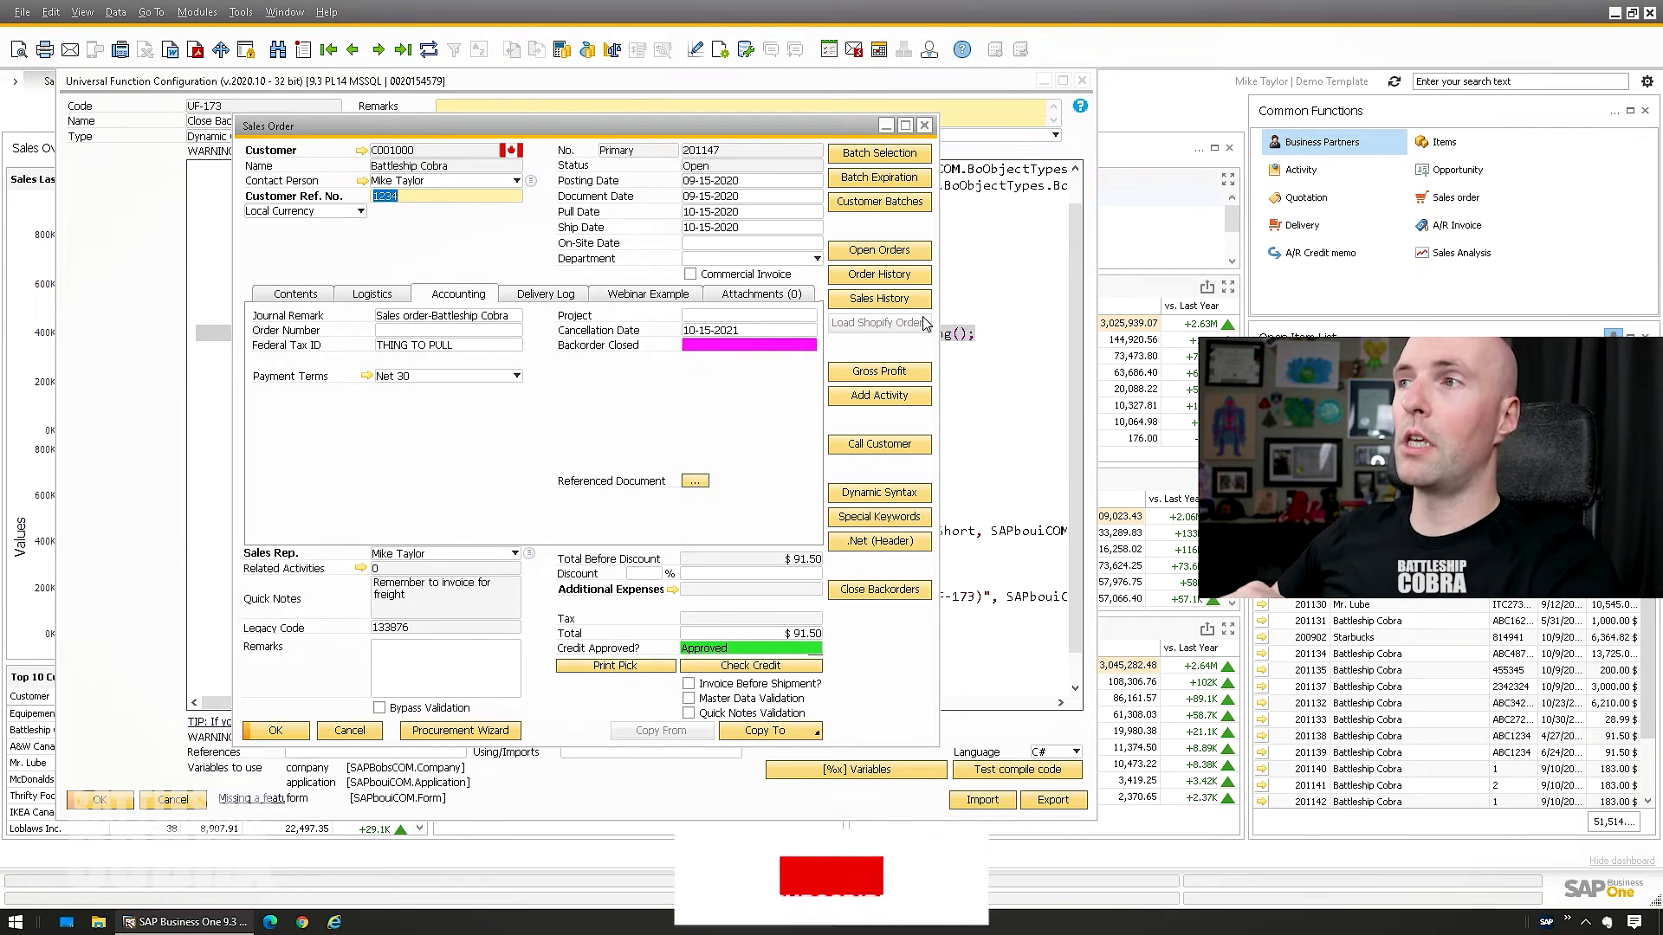
left_click(924, 126)
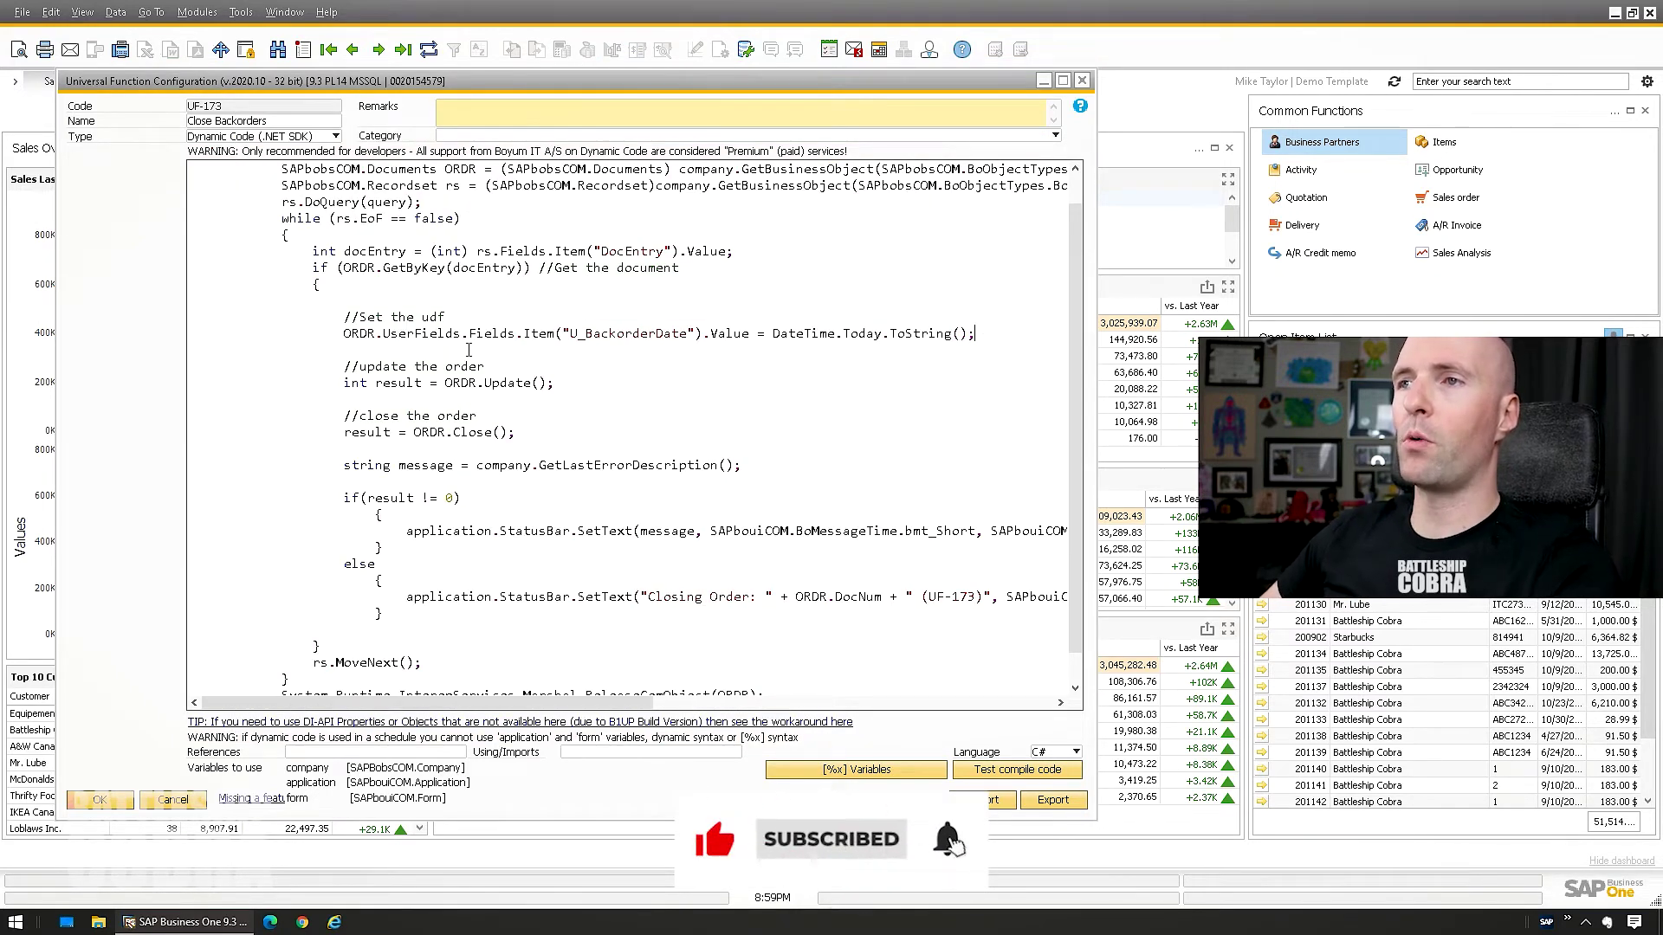
- Highlight the Update, Close, last-error, if(result != 0) and status-bar error lines in the code
scroll(469, 350, "down", 1)
left_click_drag(343, 350, 559, 351)
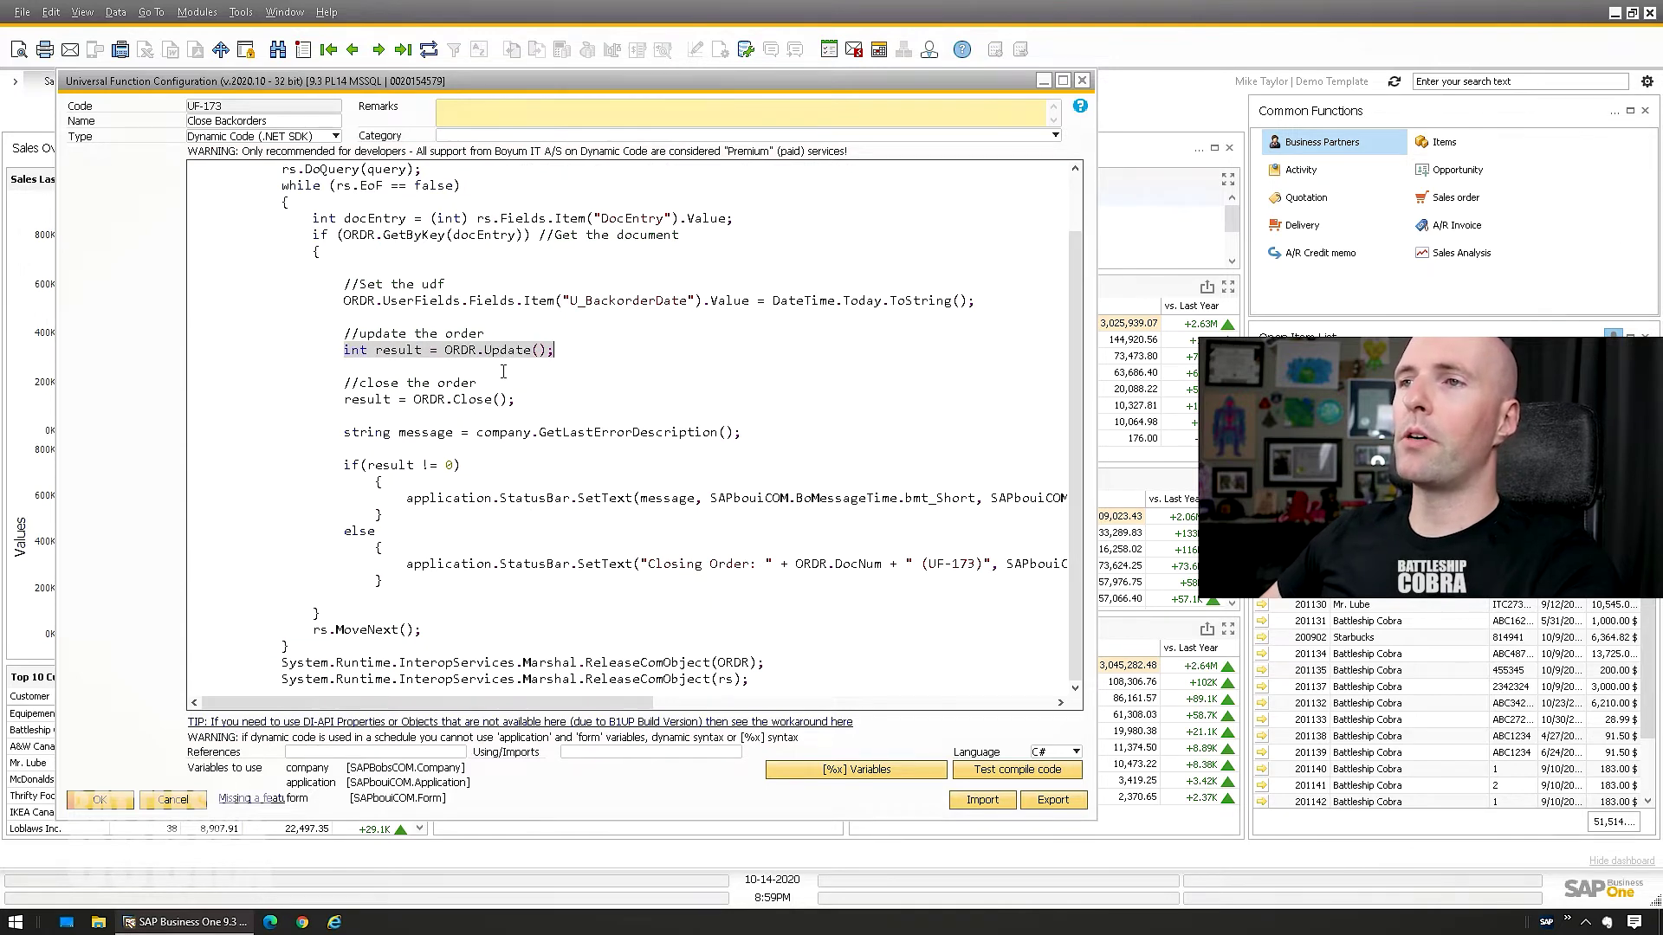
left_click_drag(344, 400, 542, 397)
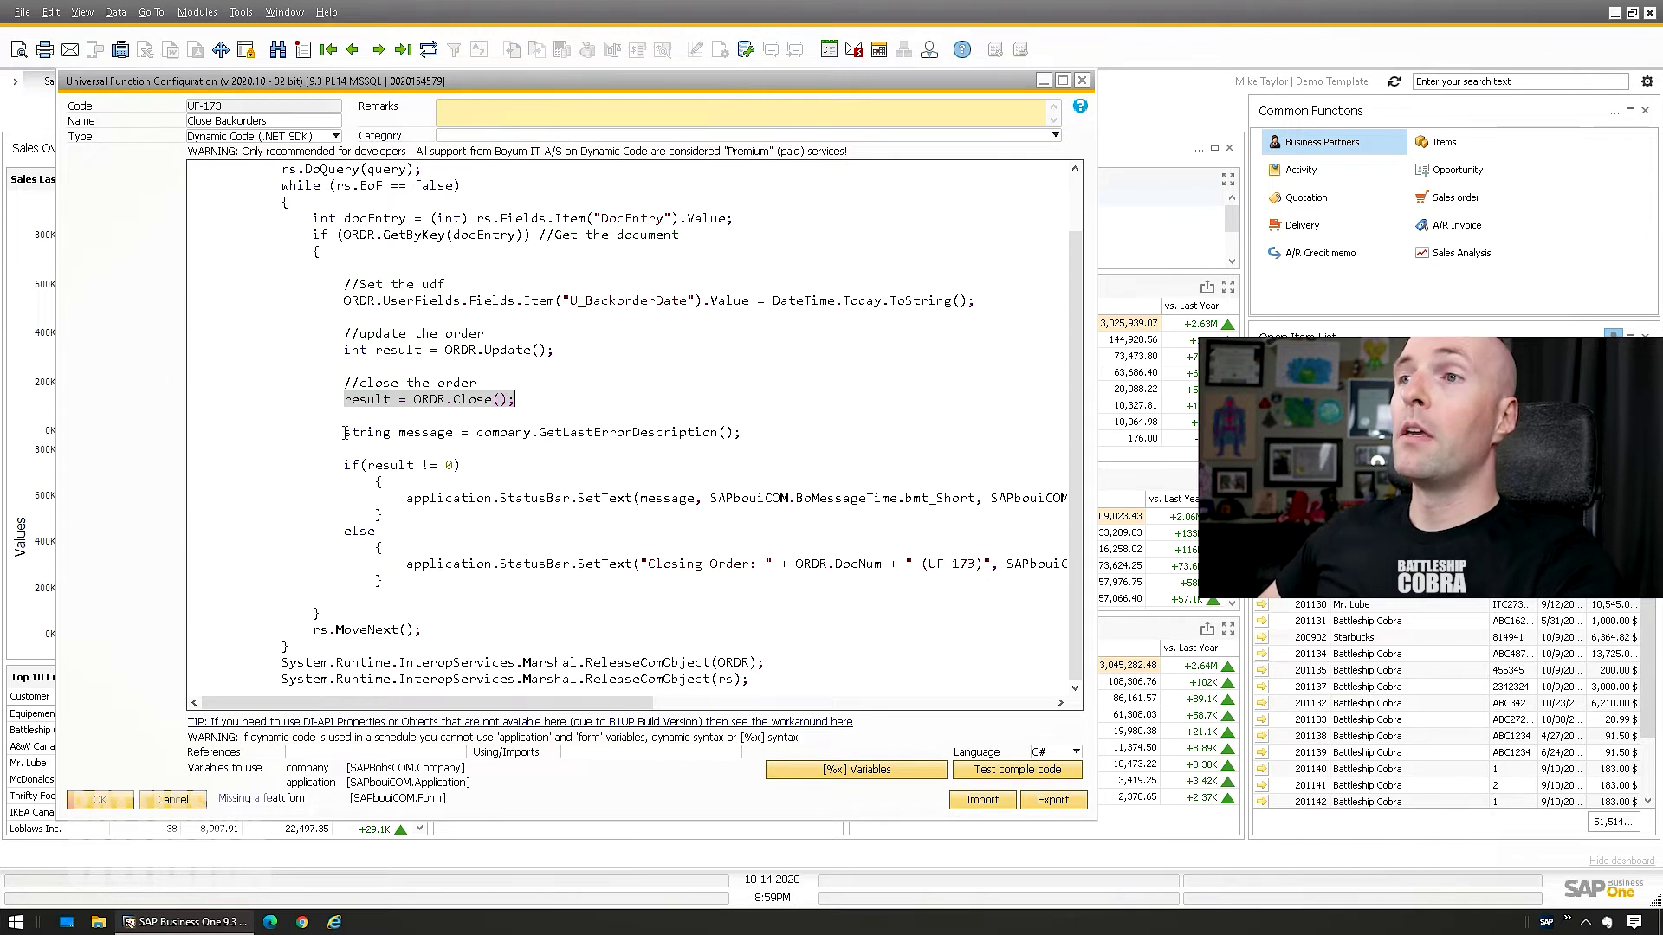
left_click_drag(345, 433, 747, 439)
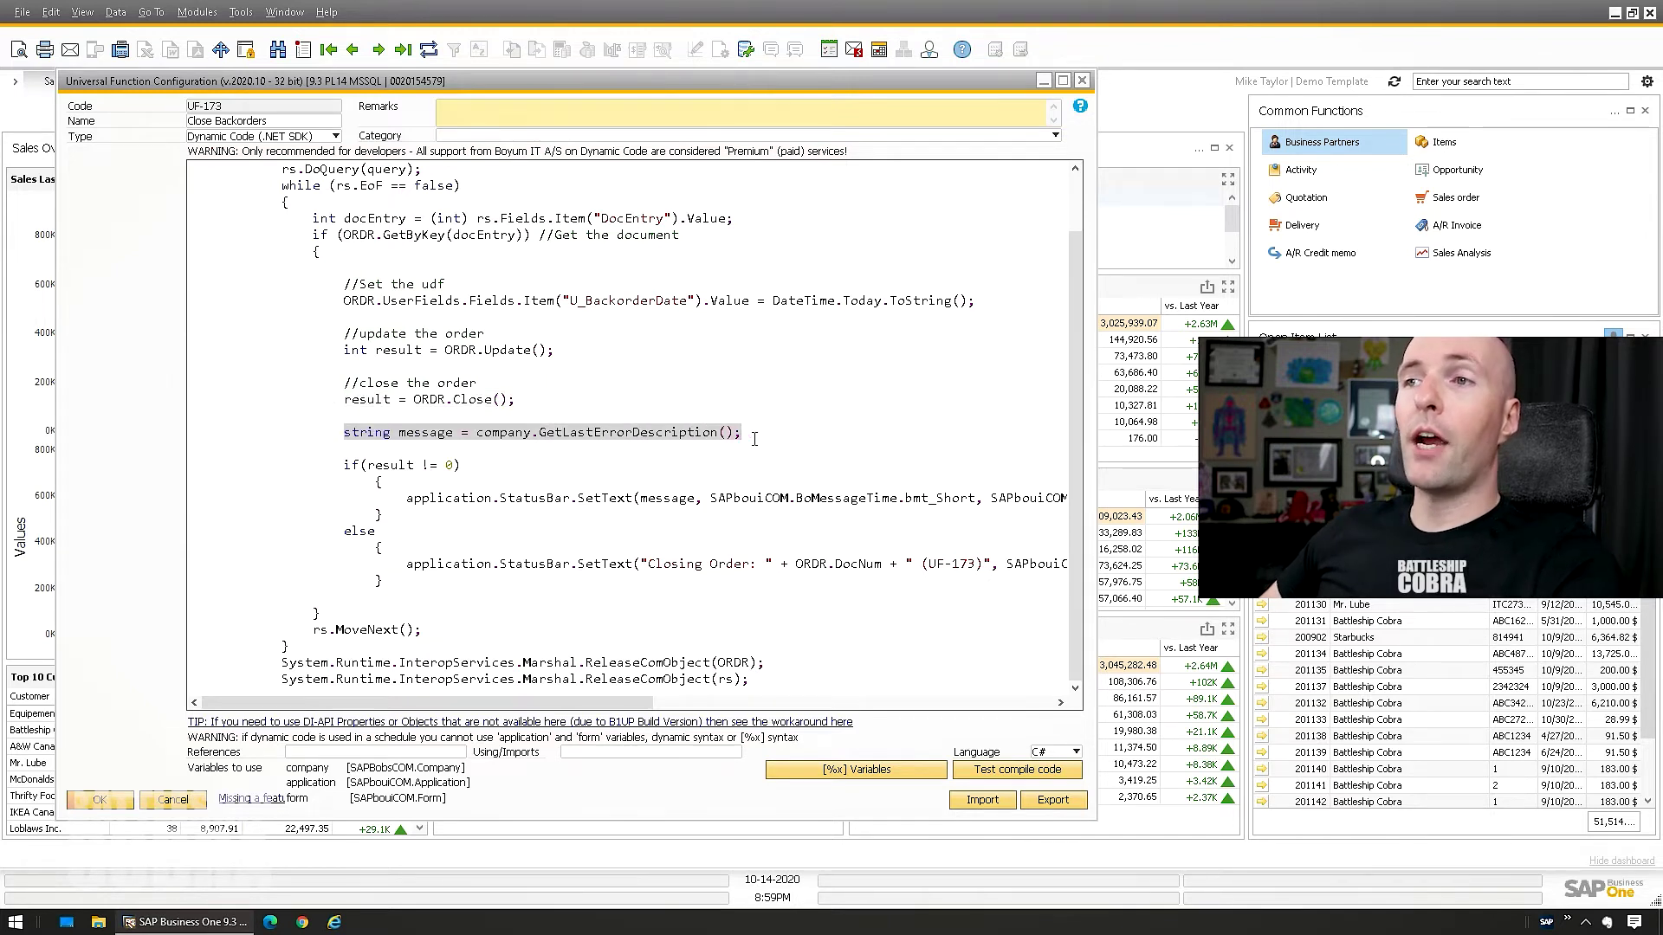
left_click(757, 436)
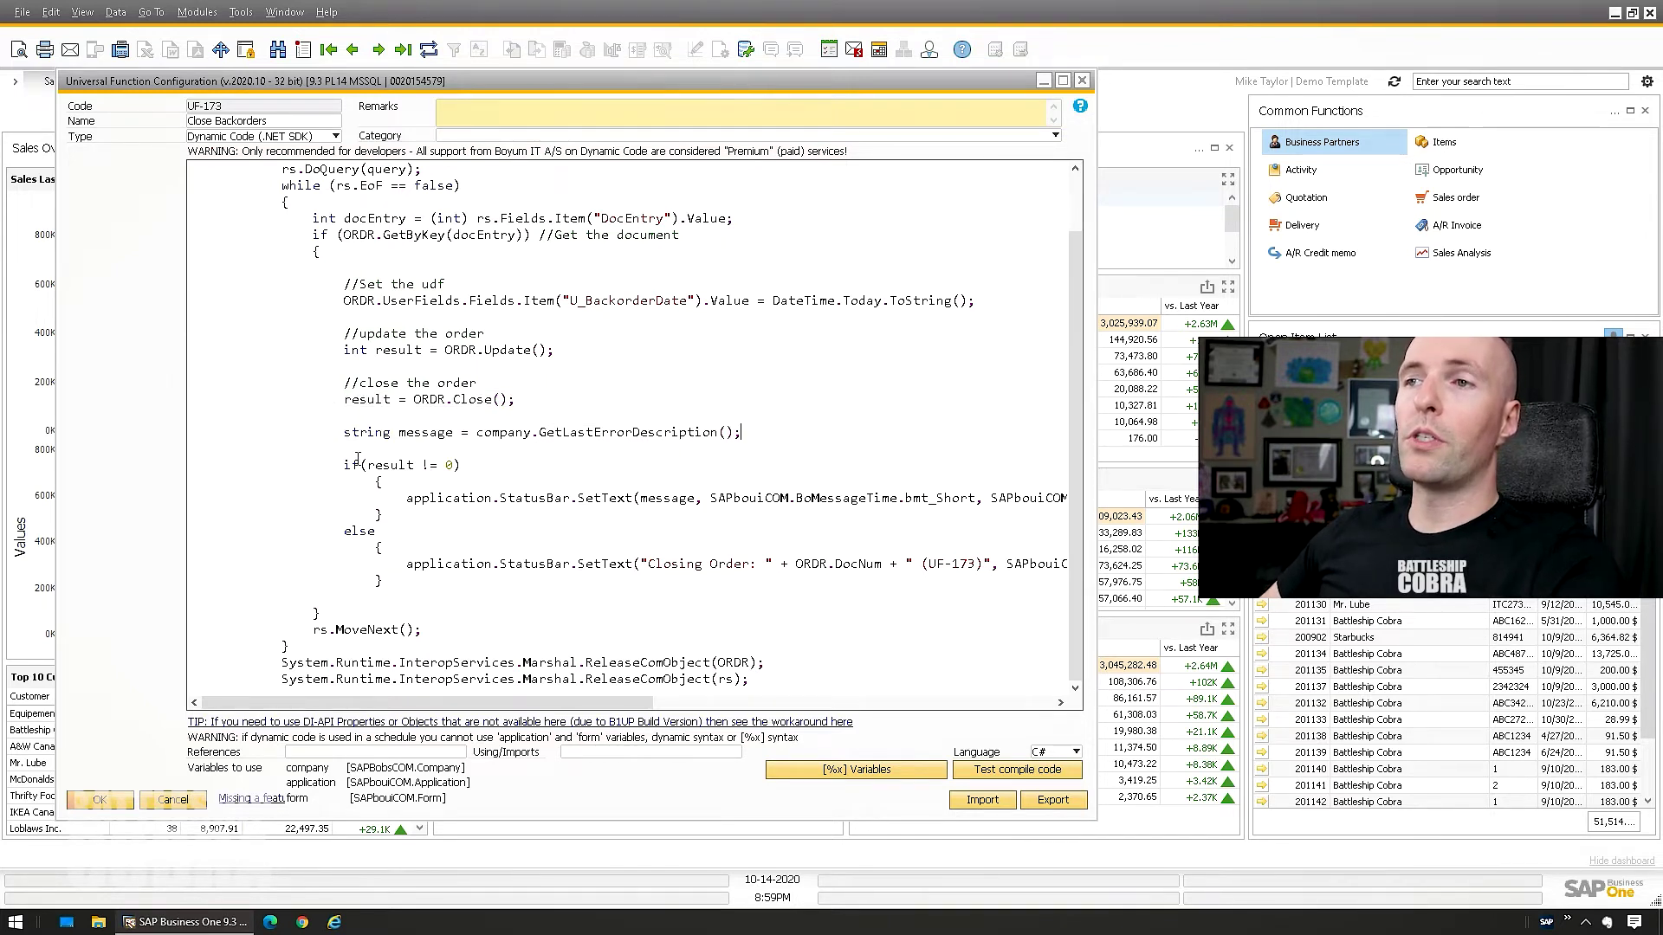
left_click_drag(342, 465, 461, 465)
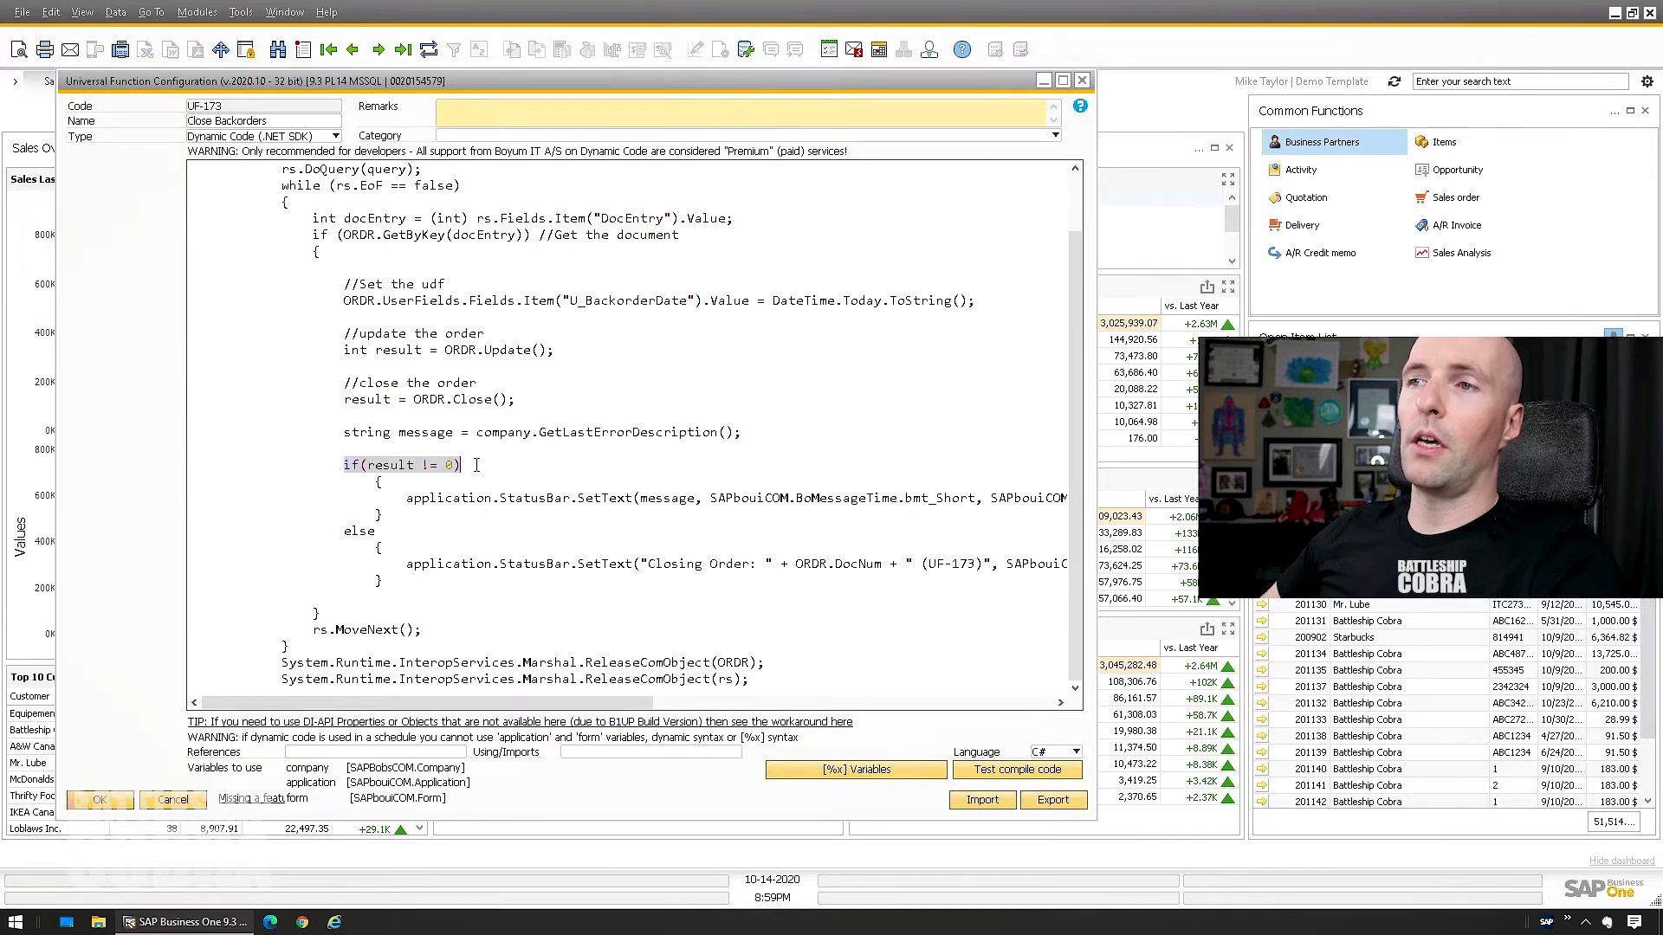
left_click_drag(404, 501, 938, 508)
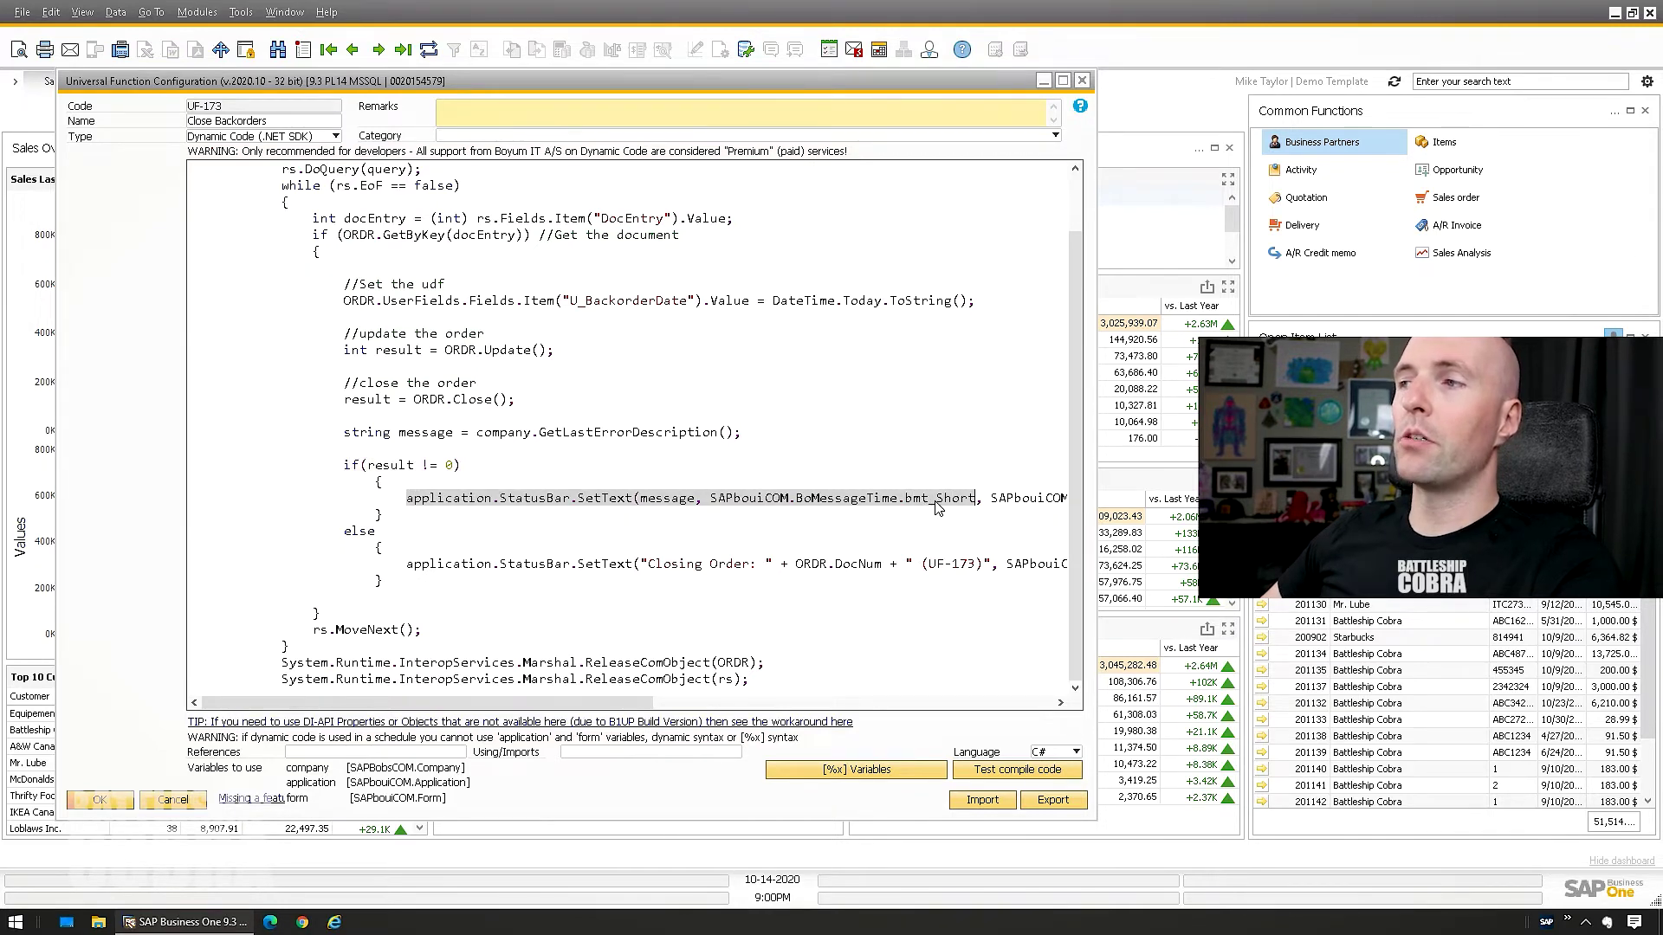
left_click(615, 503)
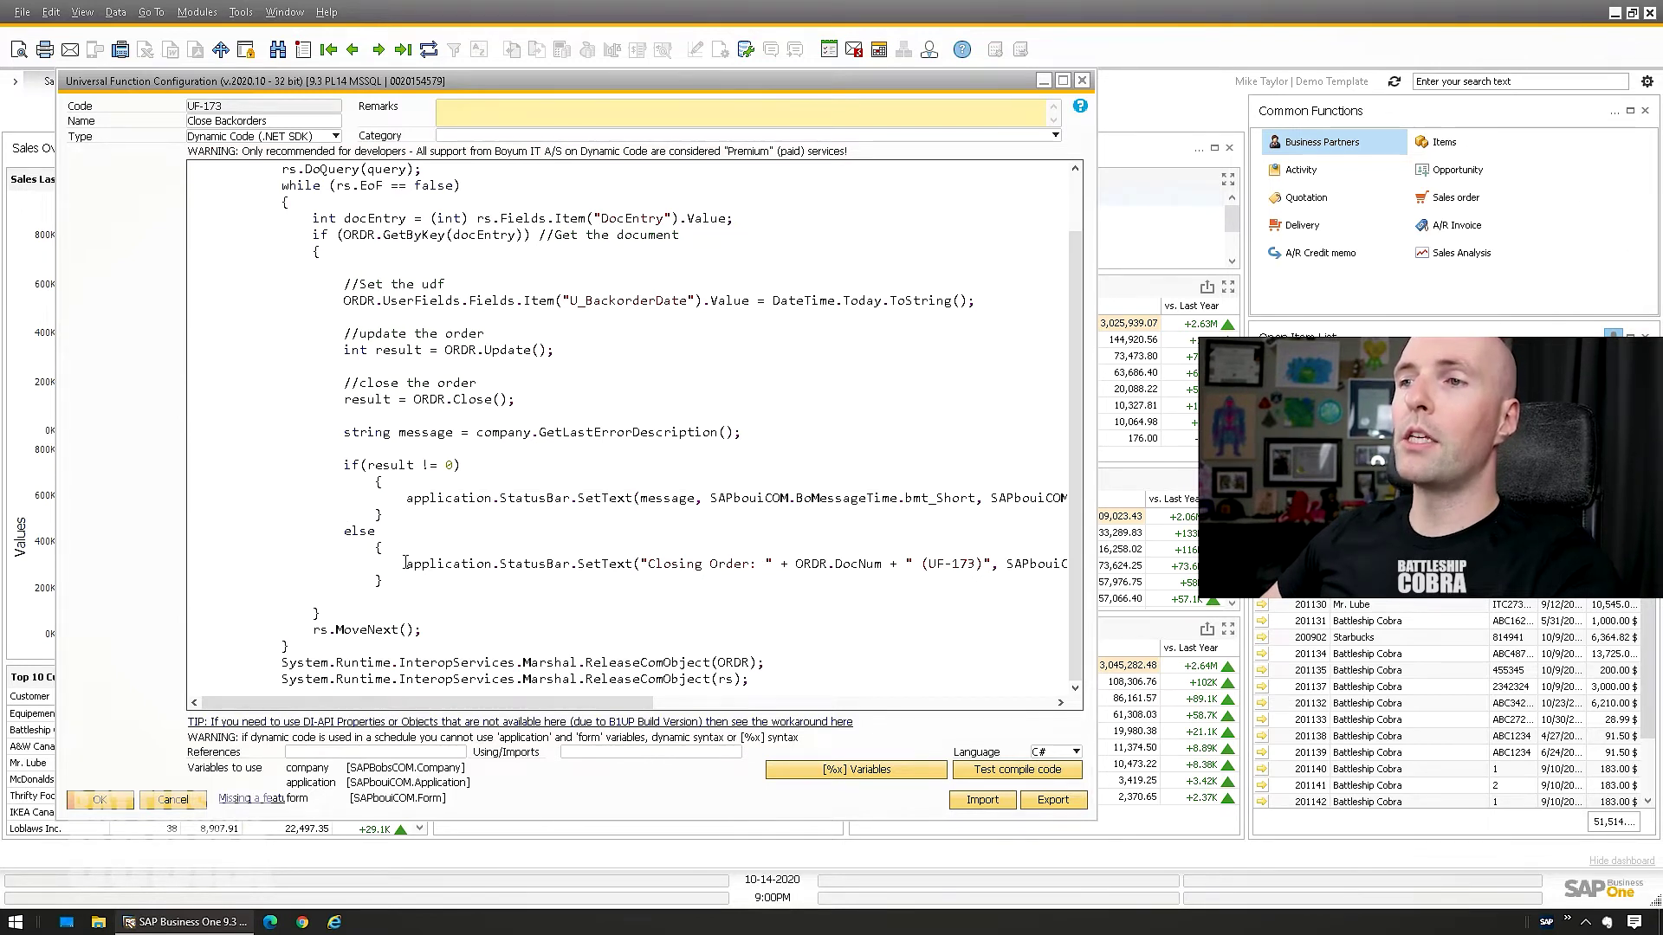
- Highlight the Closing Order message and ReleaseComObject cleanup, then minimize the function configuration
left_click_drag(432, 561, 875, 564)
left_click(746, 561)
left_click(987, 564)
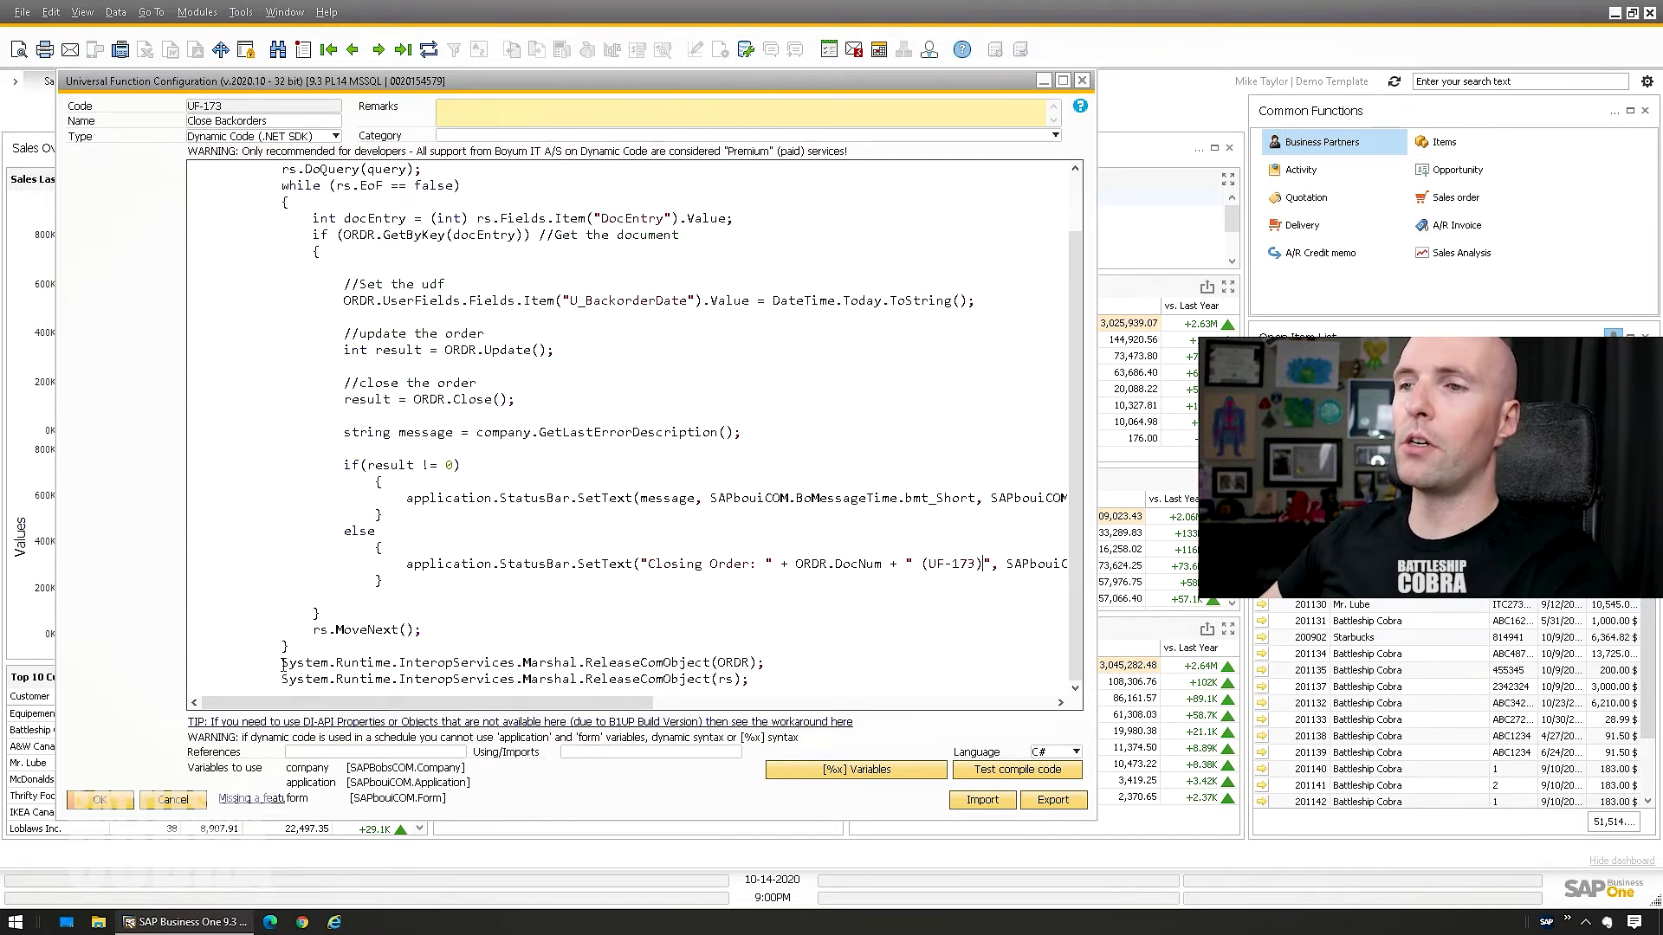
left_click_drag(283, 664, 803, 680)
left_click(381, 547)
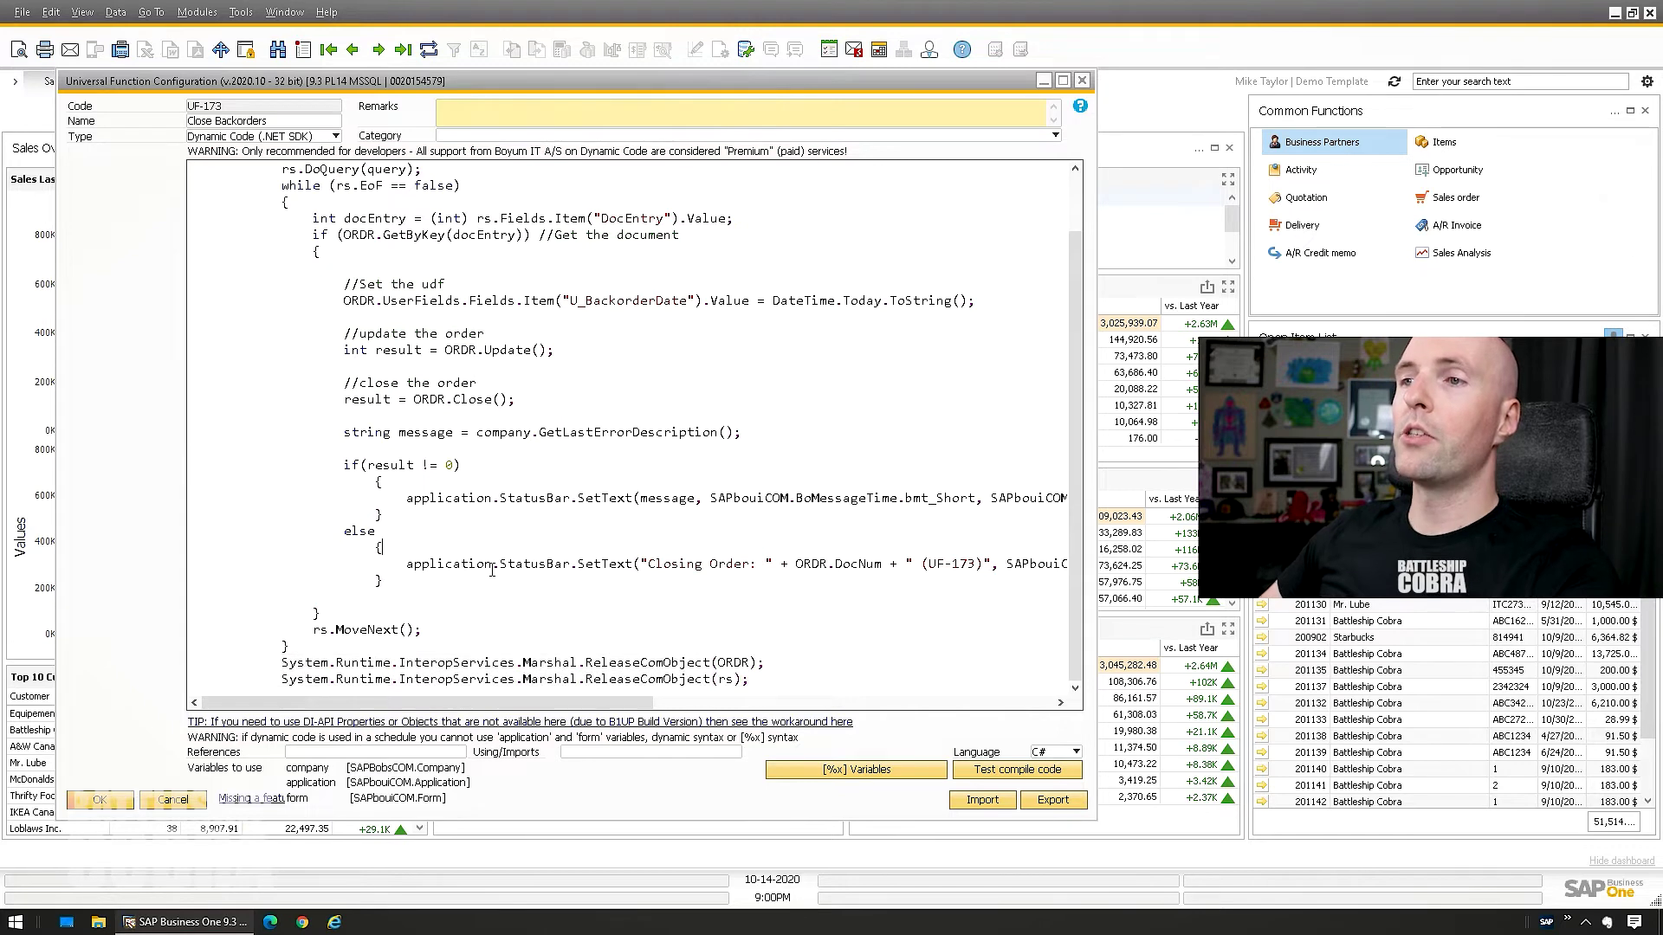
left_click_drag(393, 585, 174, 425)
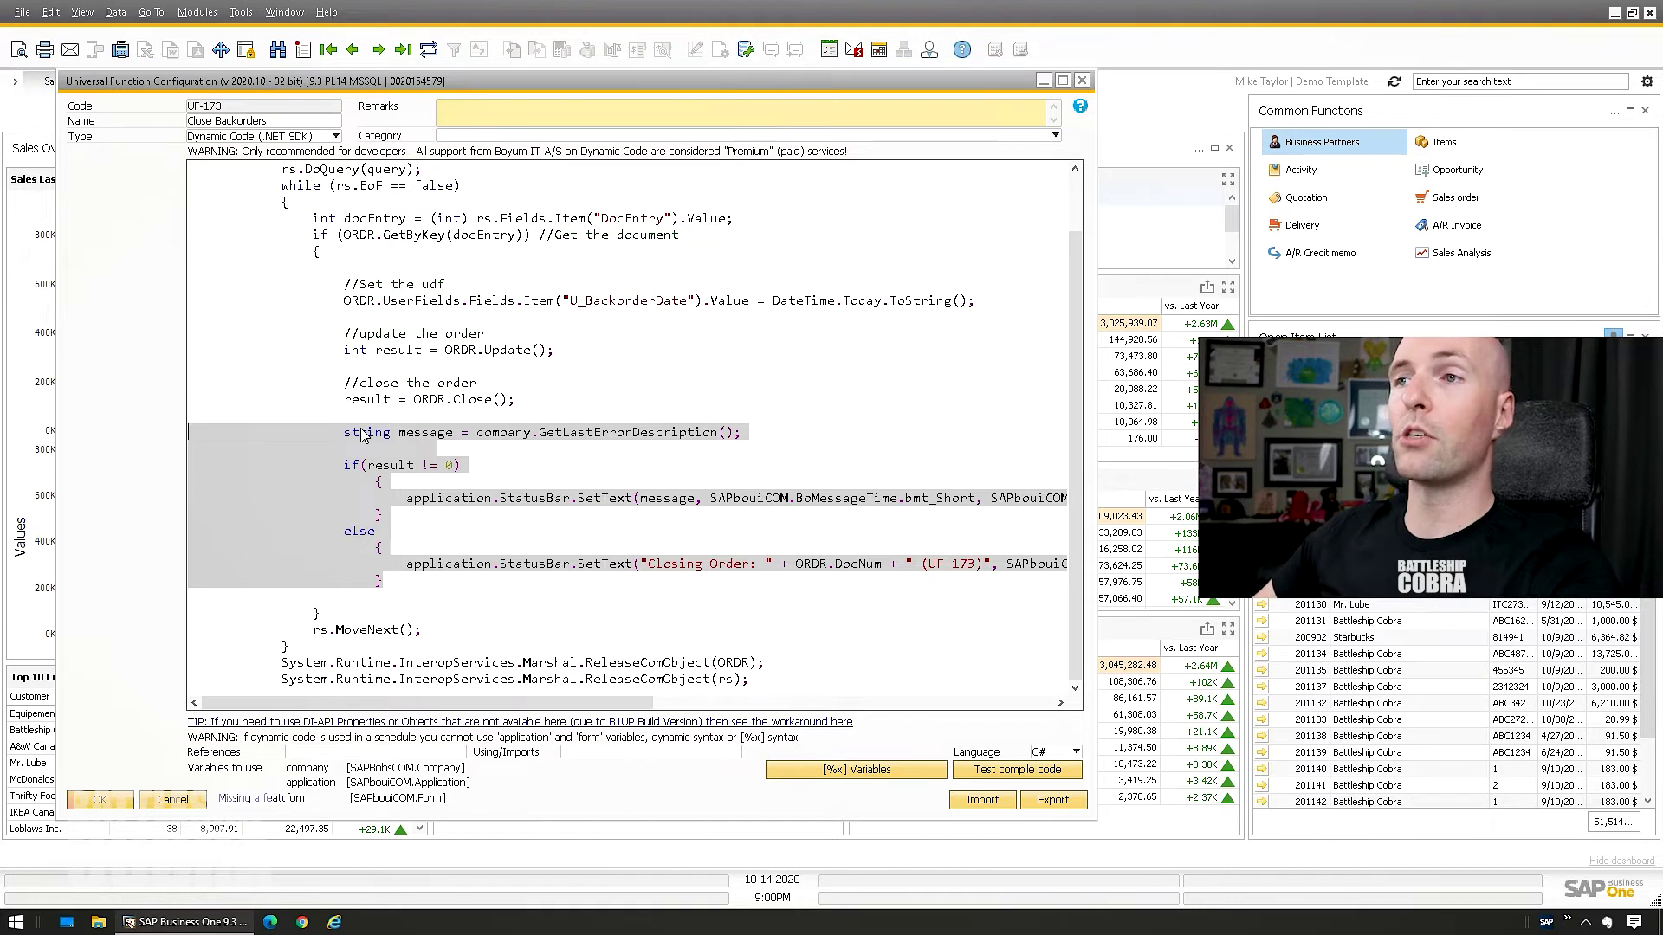
left_click(410, 460)
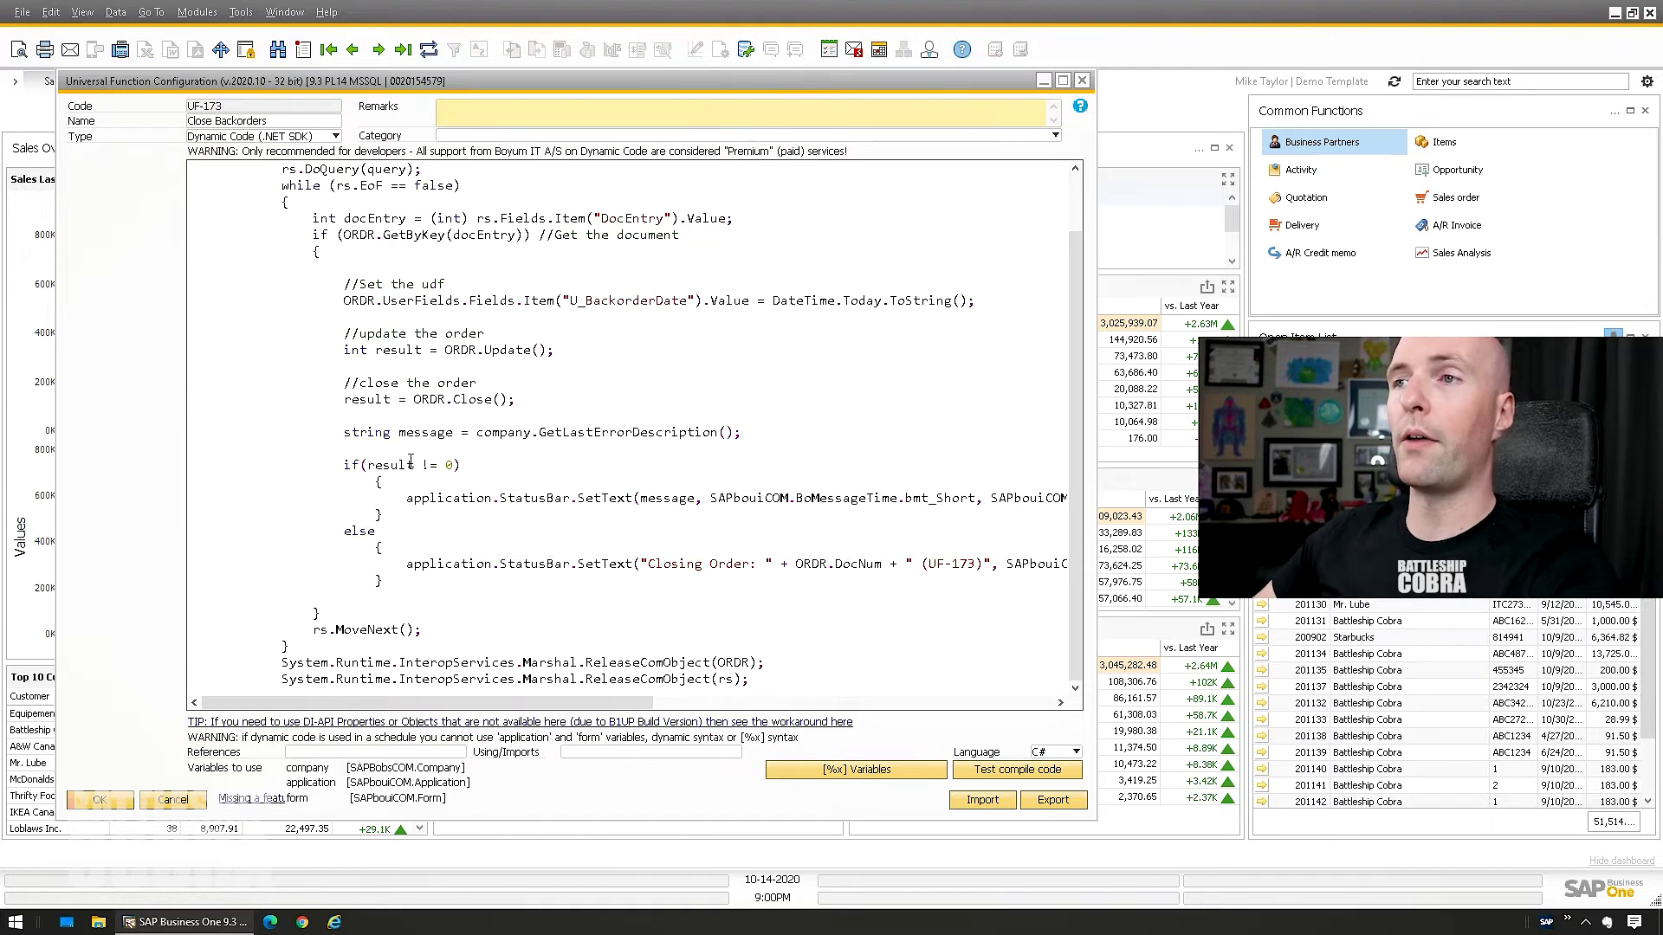
left_click(1045, 79)
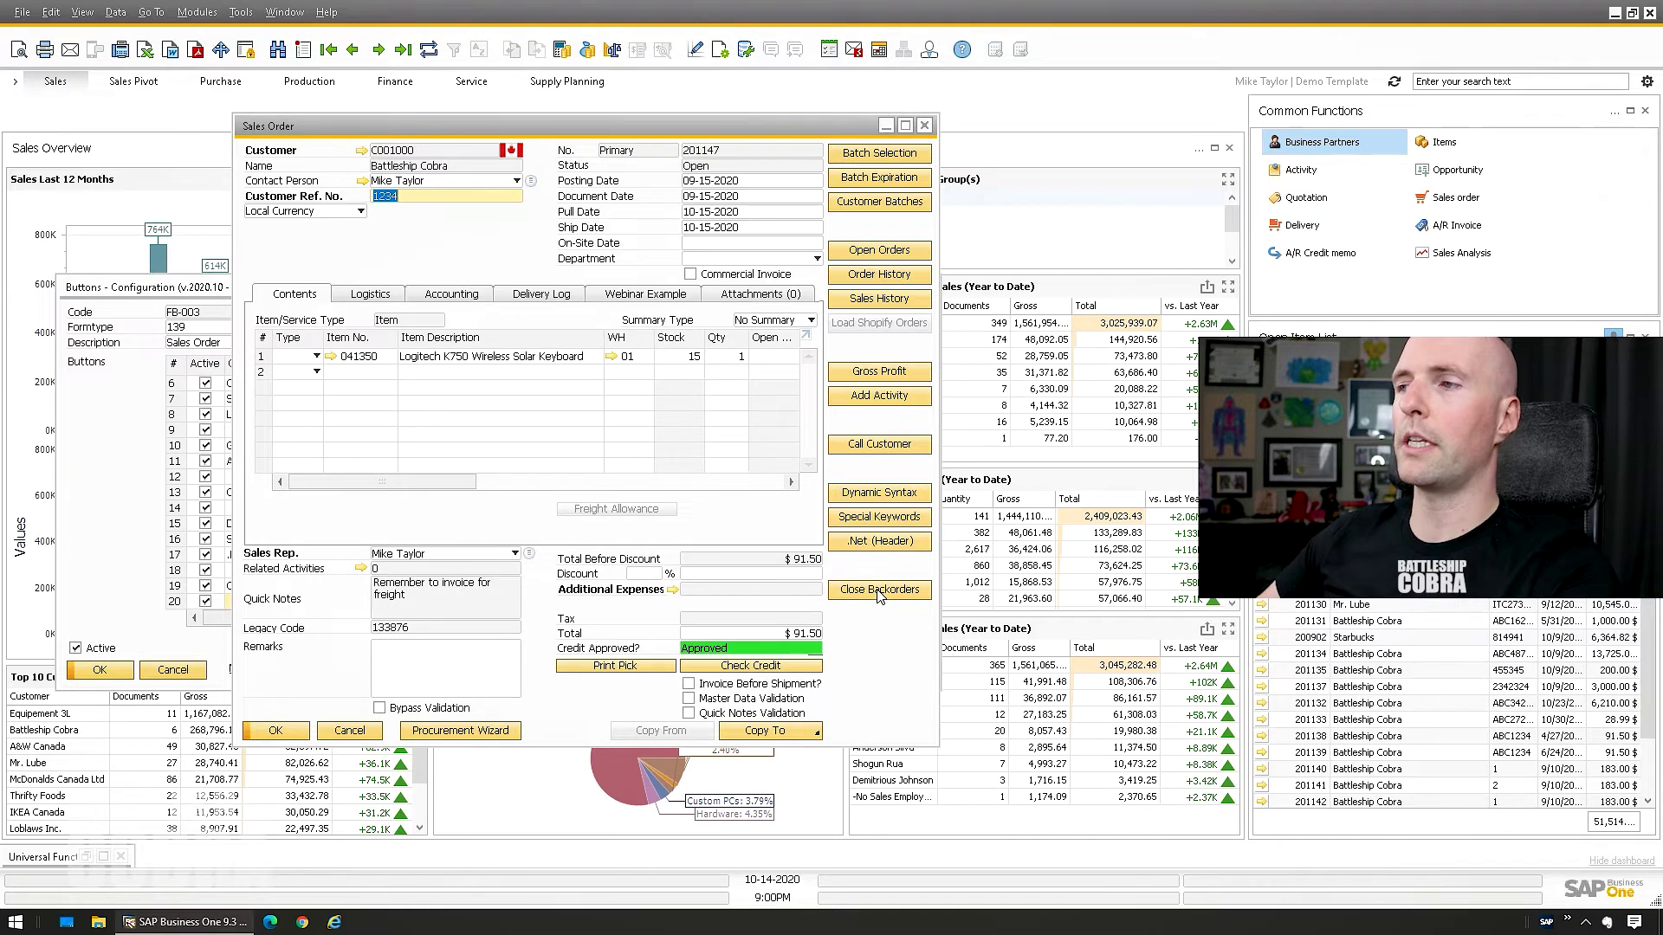
- Run Close Backorders on the sales order and look up sales order 200156
left_click(879, 590)
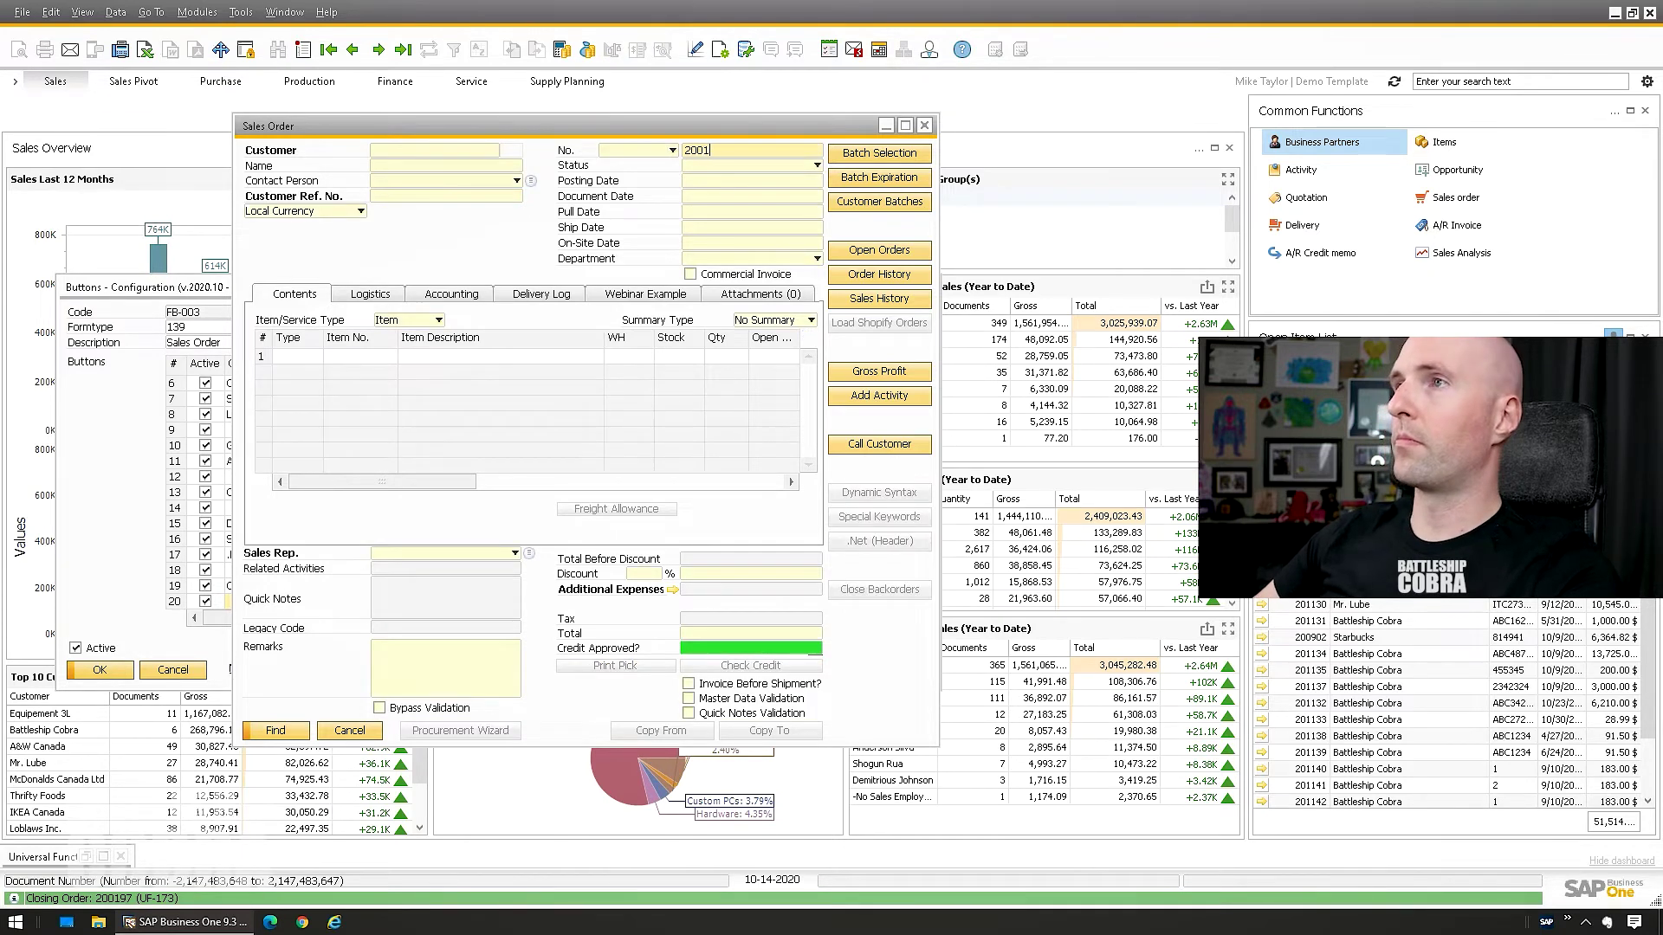
type("56")
key("Return")
- Confirm order 200156 is Closed with Backorder Closed 10-14-2020, then close the order
left_click(475, 293)
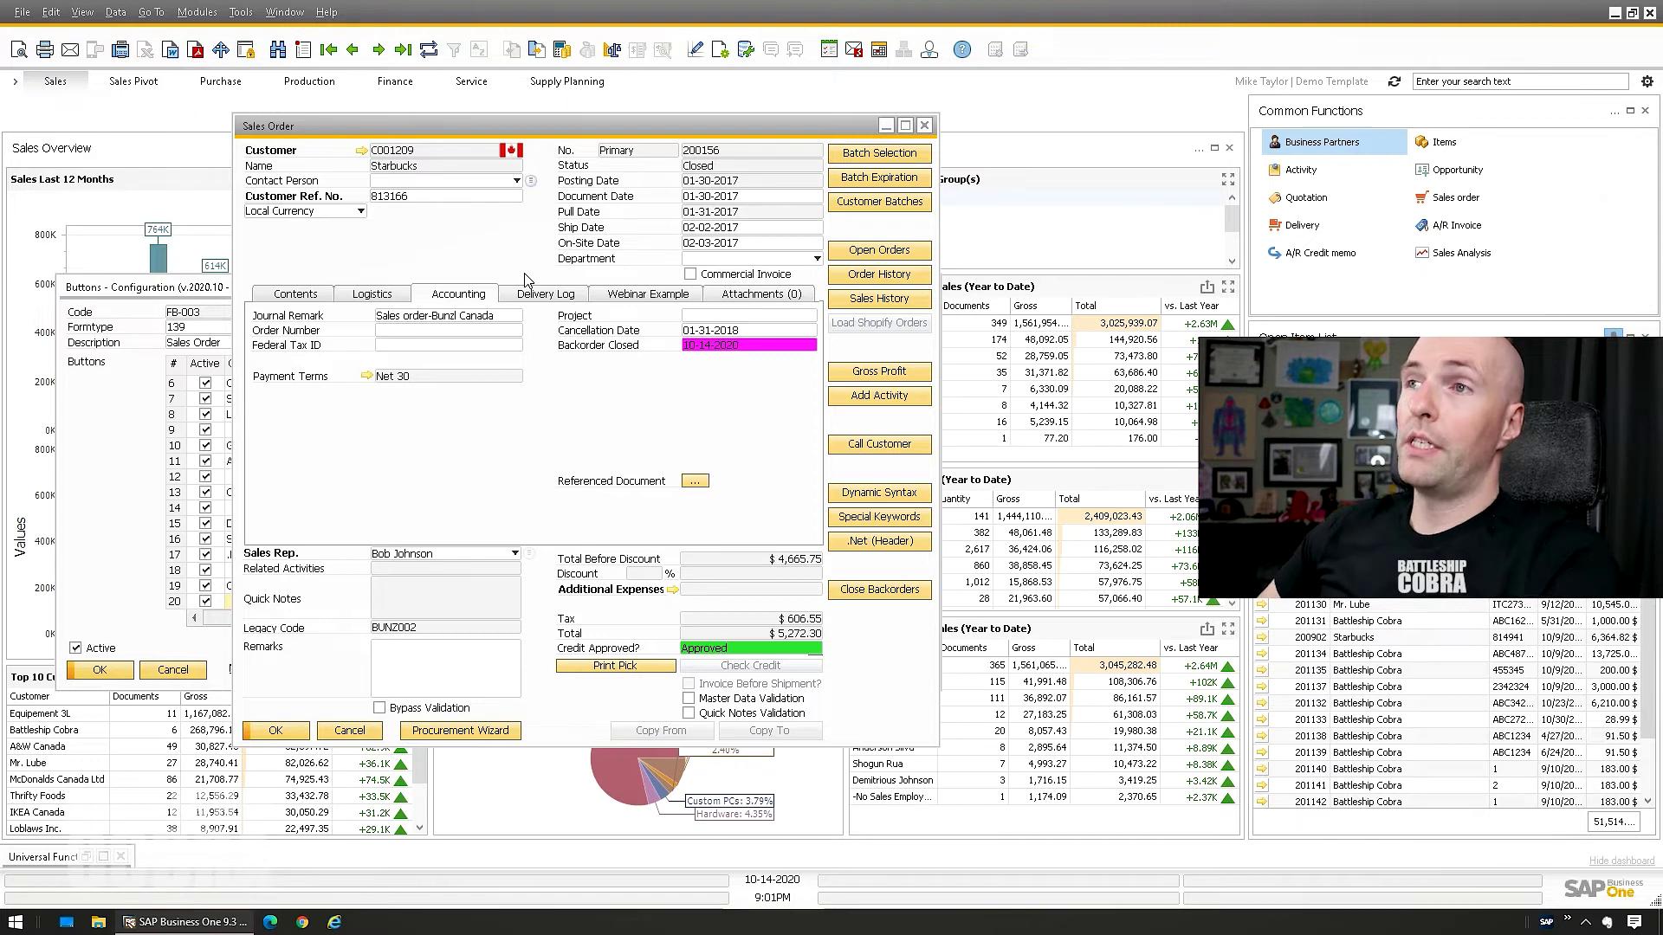
left_click(291, 296)
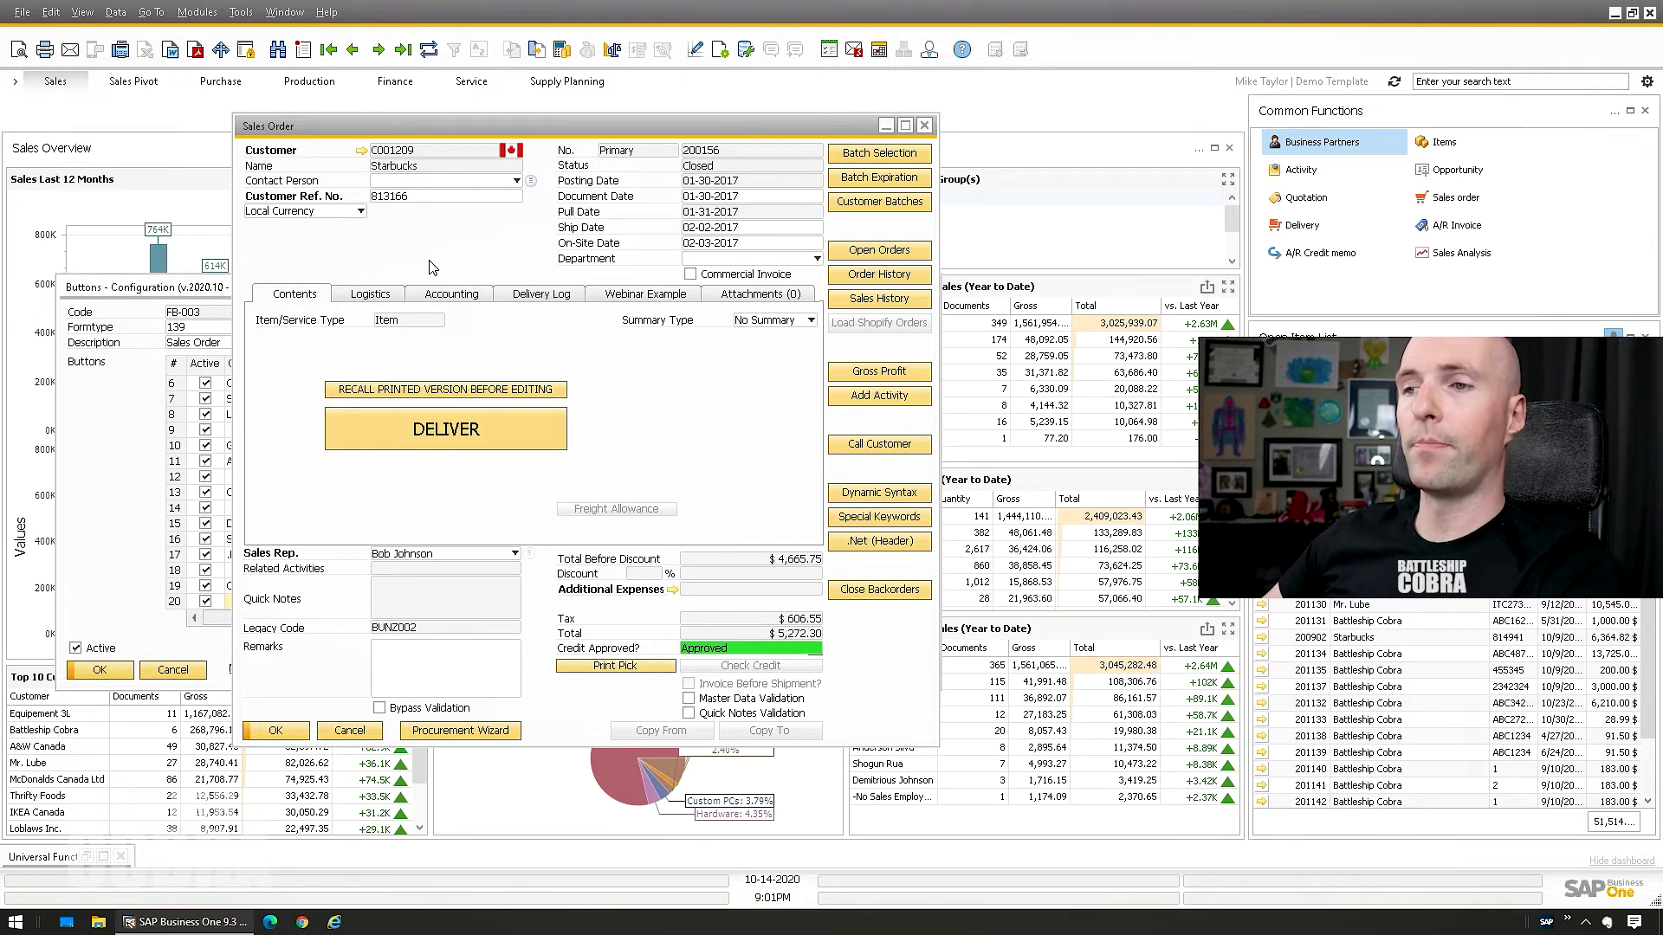
left_click(360, 729)
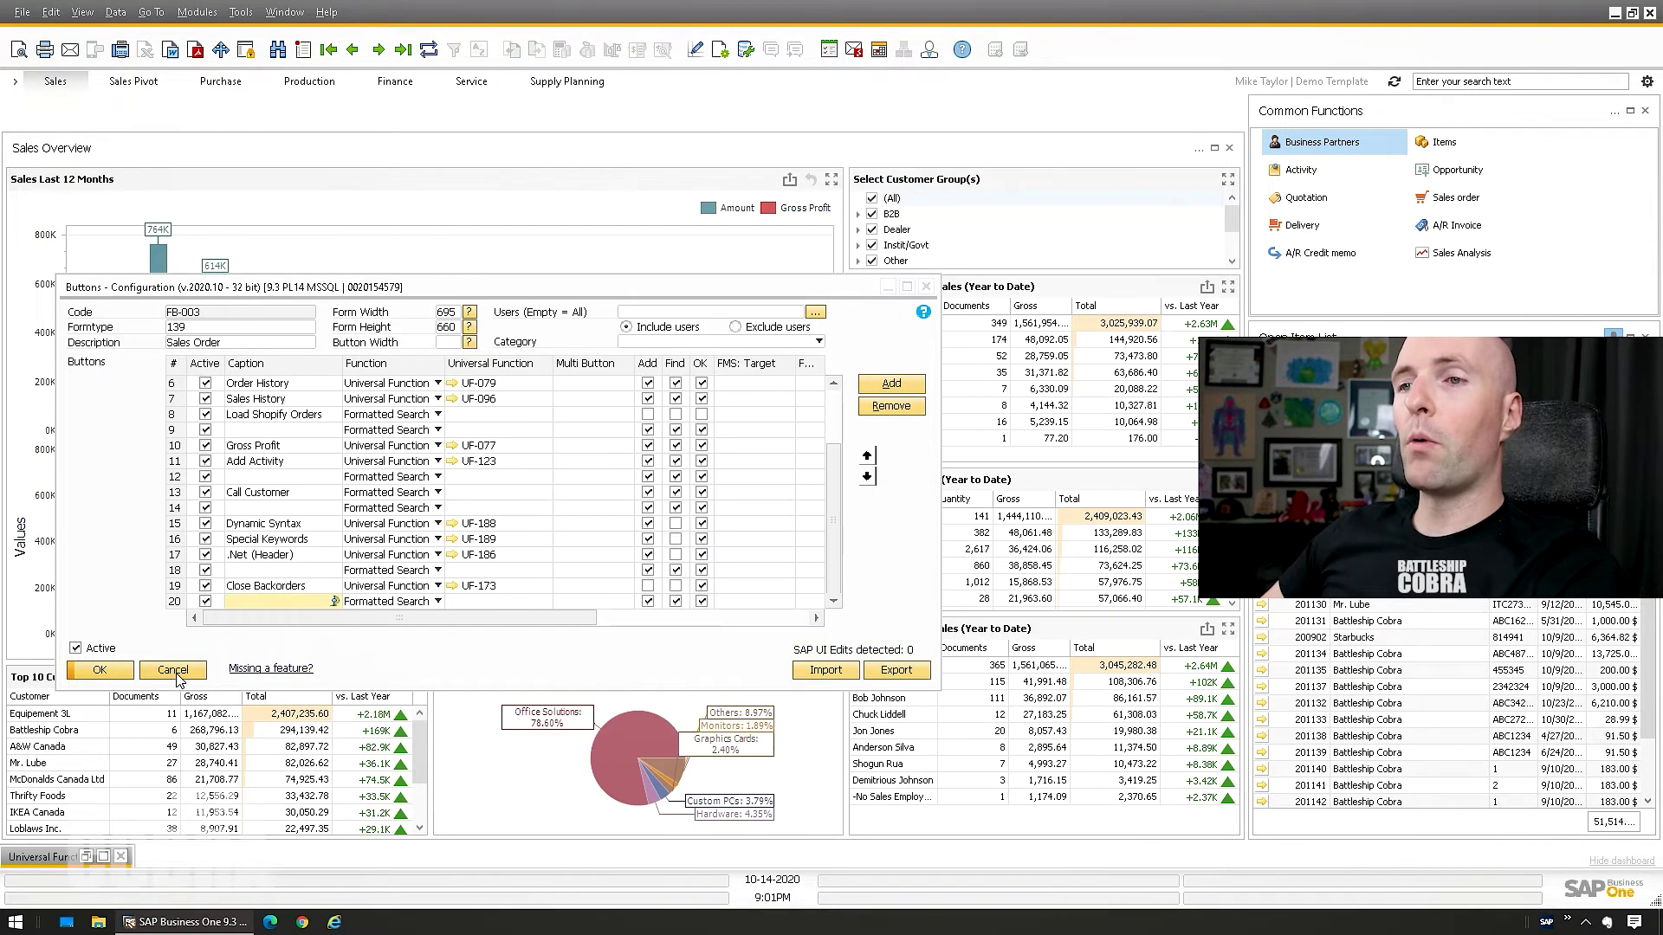
- Close the buttons configuration and open Universal Function configuration from the B1UP module menu
left_click(176, 673)
left_click(197, 14)
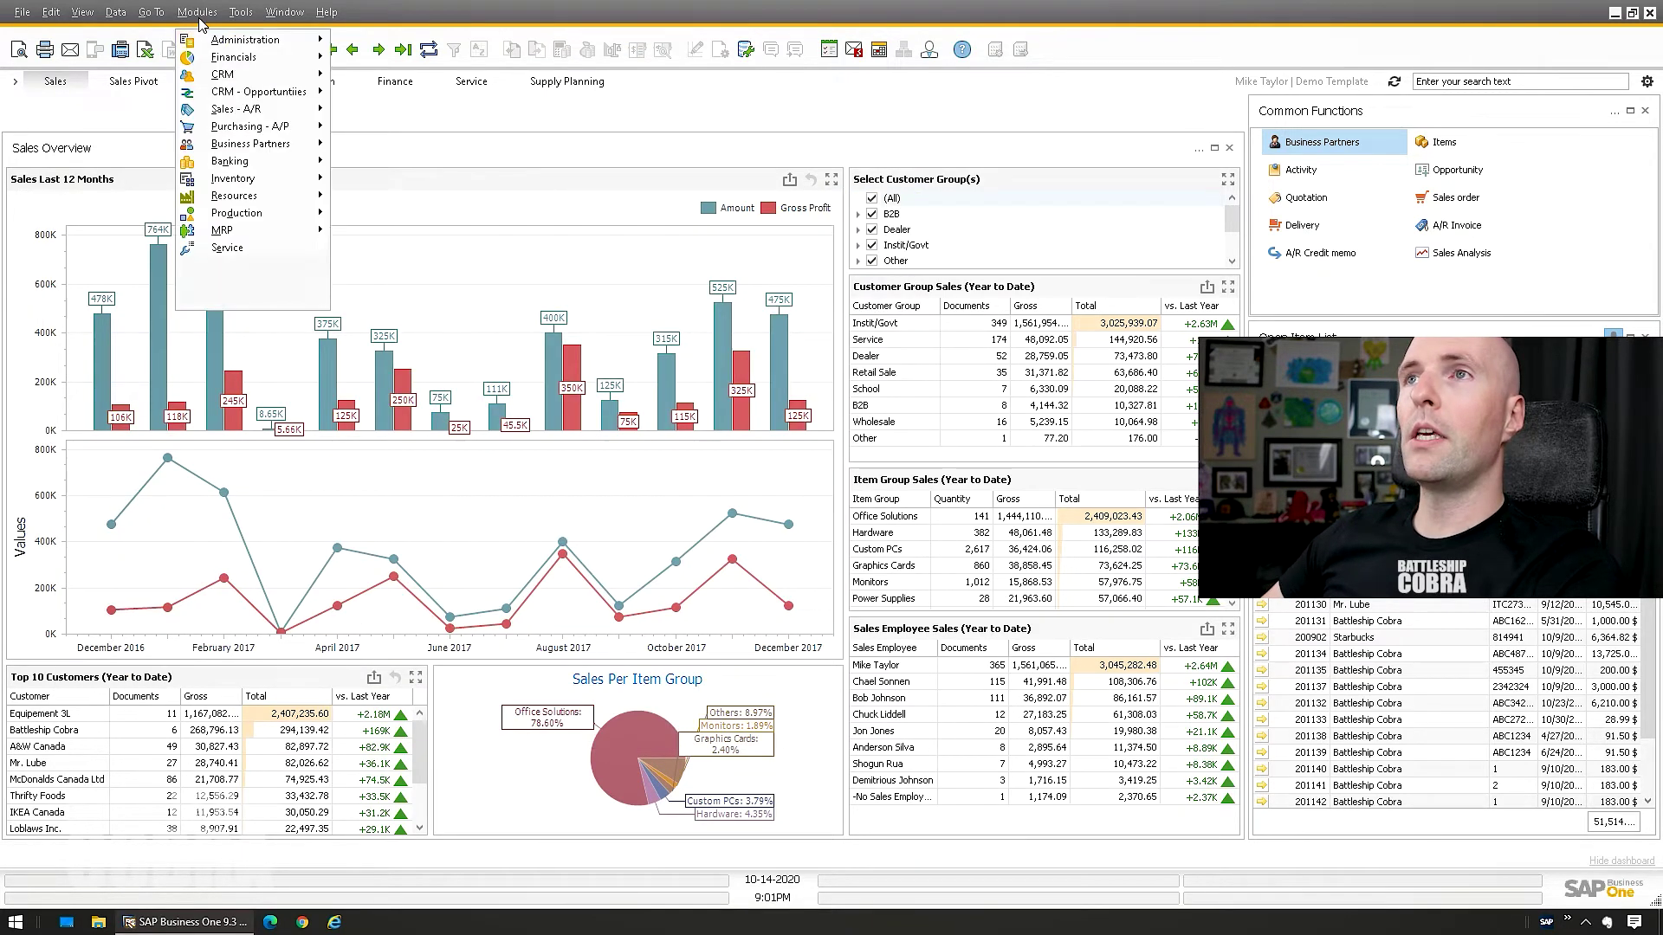
mouse_move(268, 48)
mouse_move(400, 201)
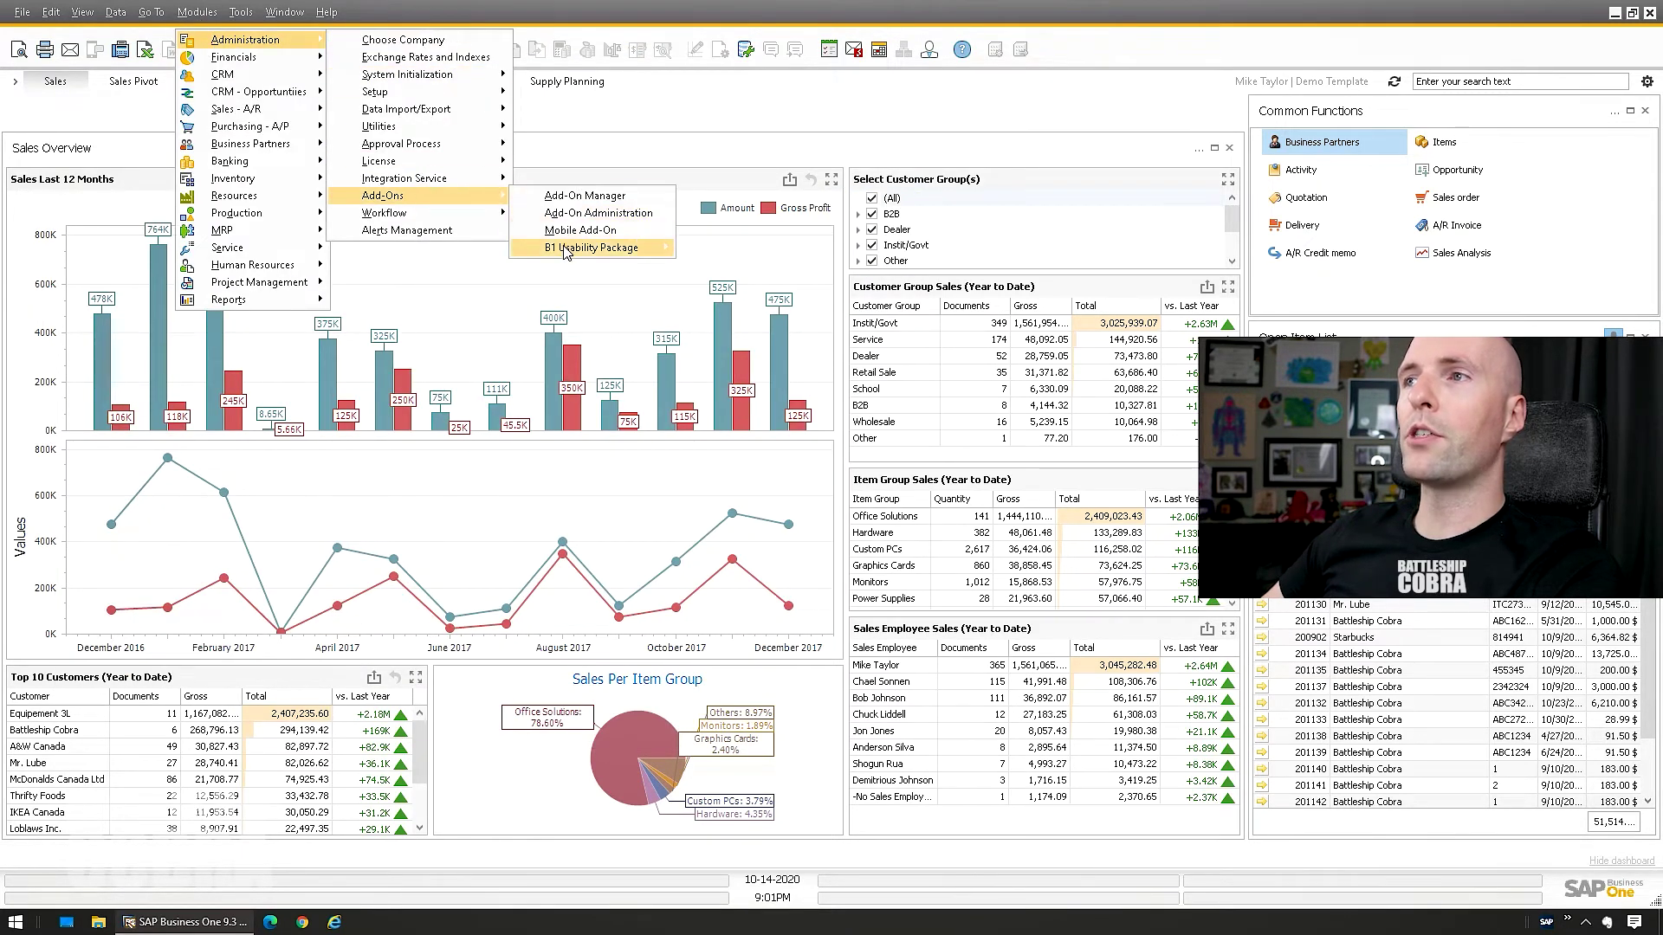
mouse_move(565, 249)
mouse_move(755, 358)
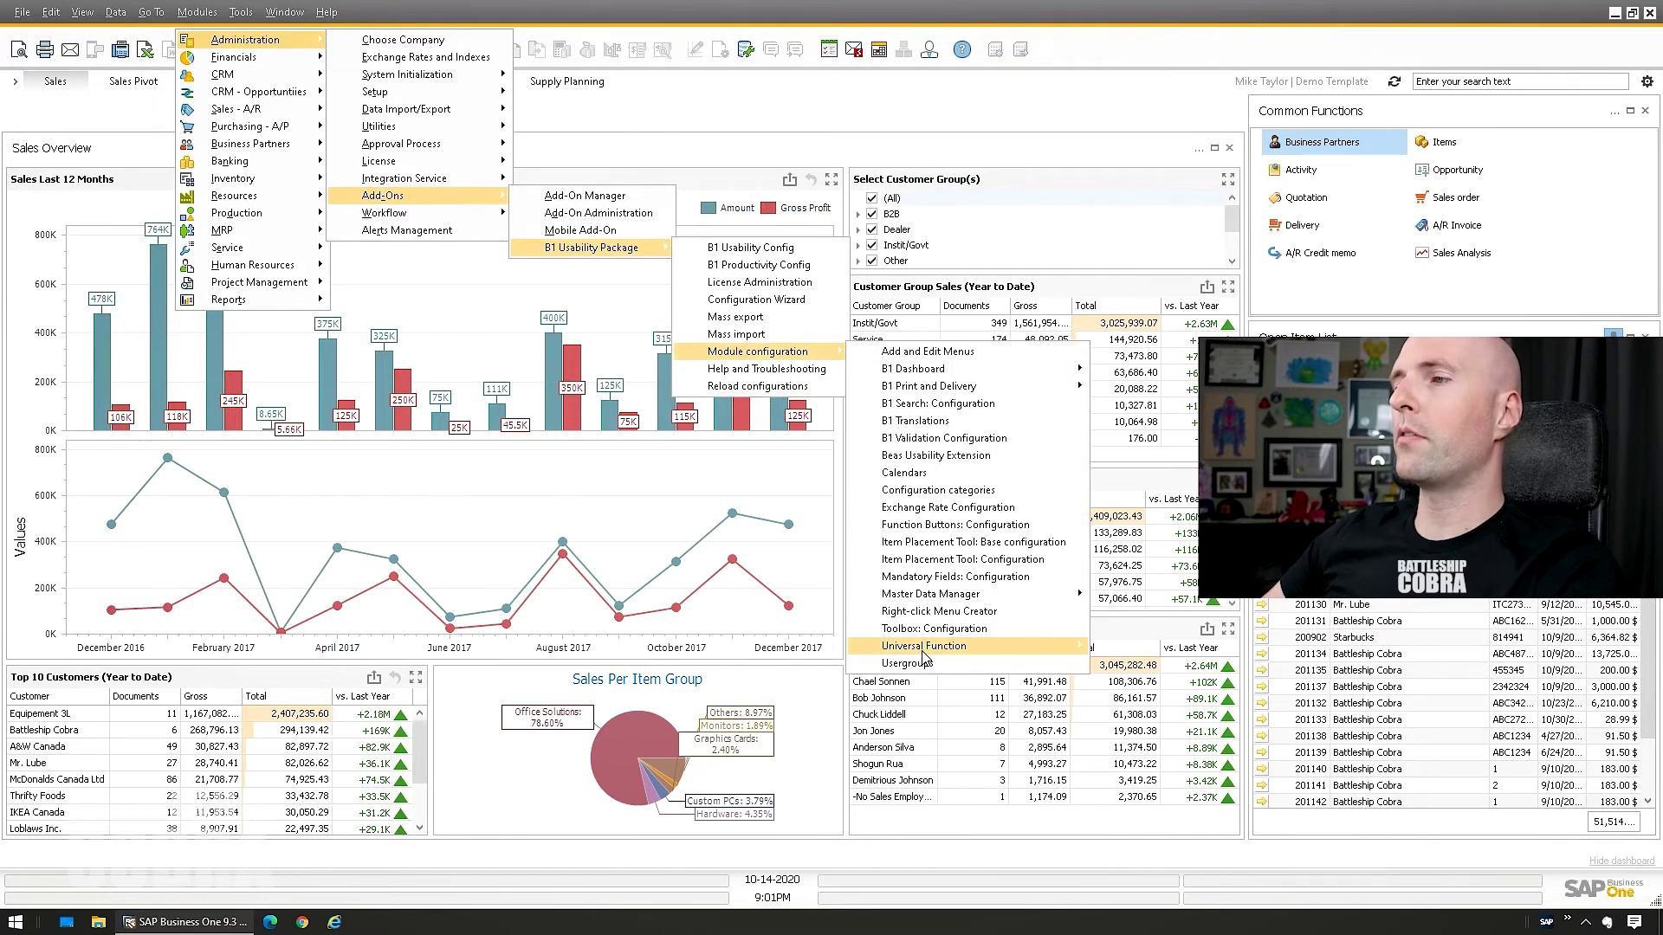
mouse_move(925, 658)
left_click(1203, 681)
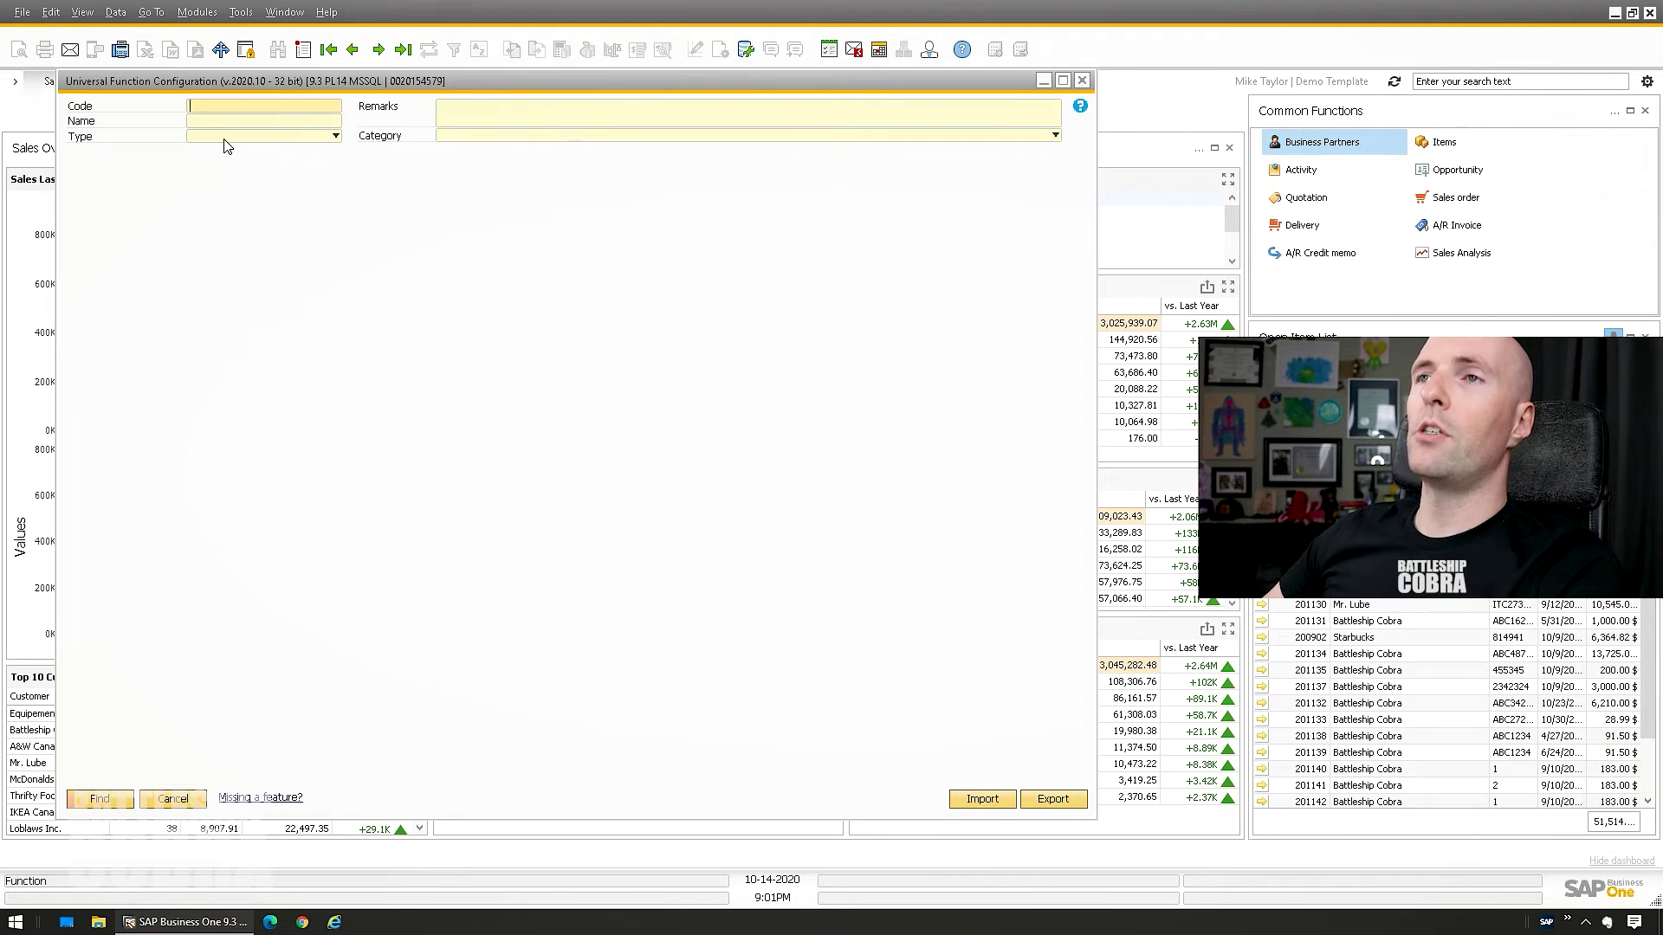
- Search the Dynamic Code (.NET SDK) functions and open Close Backorders (Auto)
left_click(335, 140)
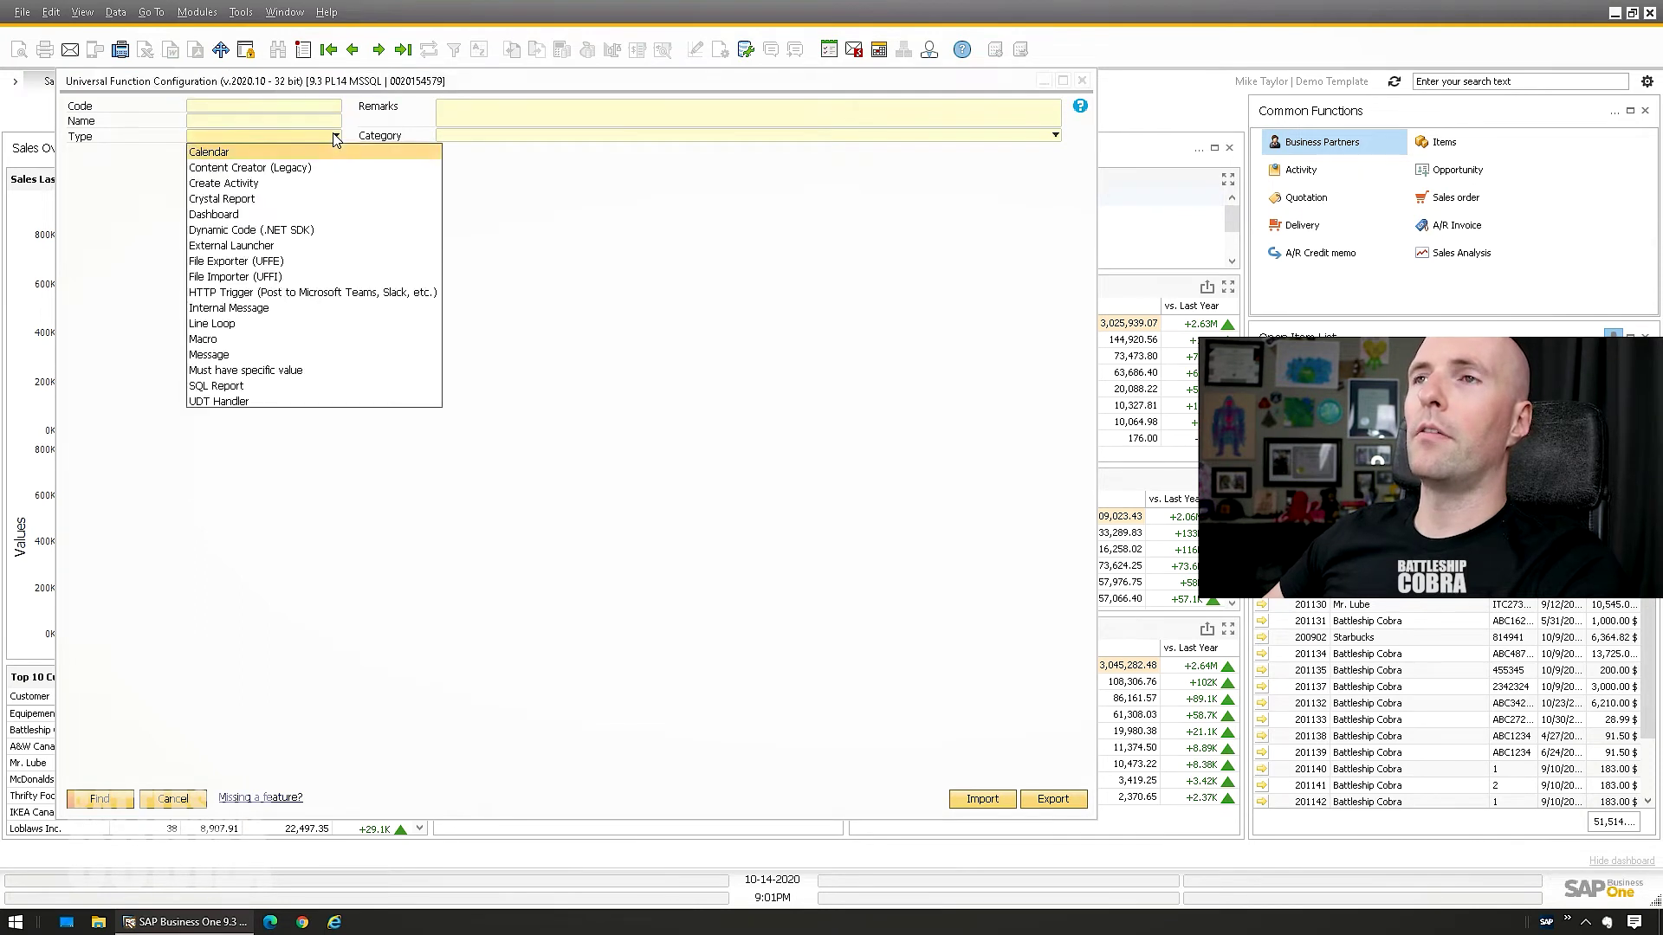
left_click(247, 226)
left_click(121, 798)
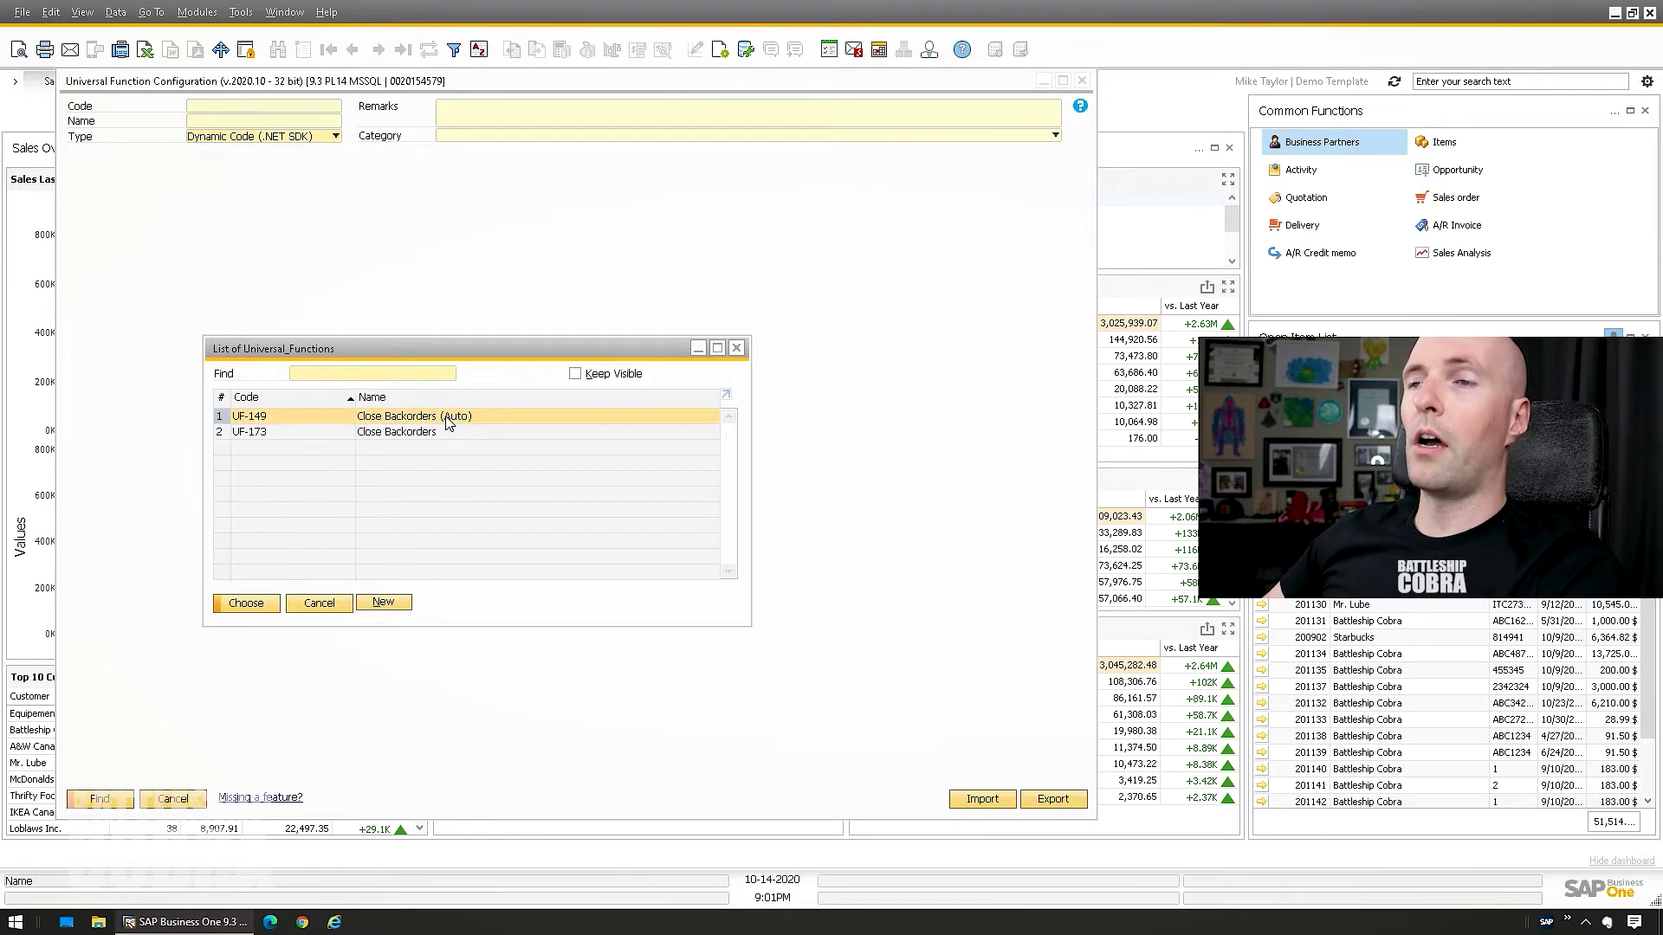
double_click(448, 418)
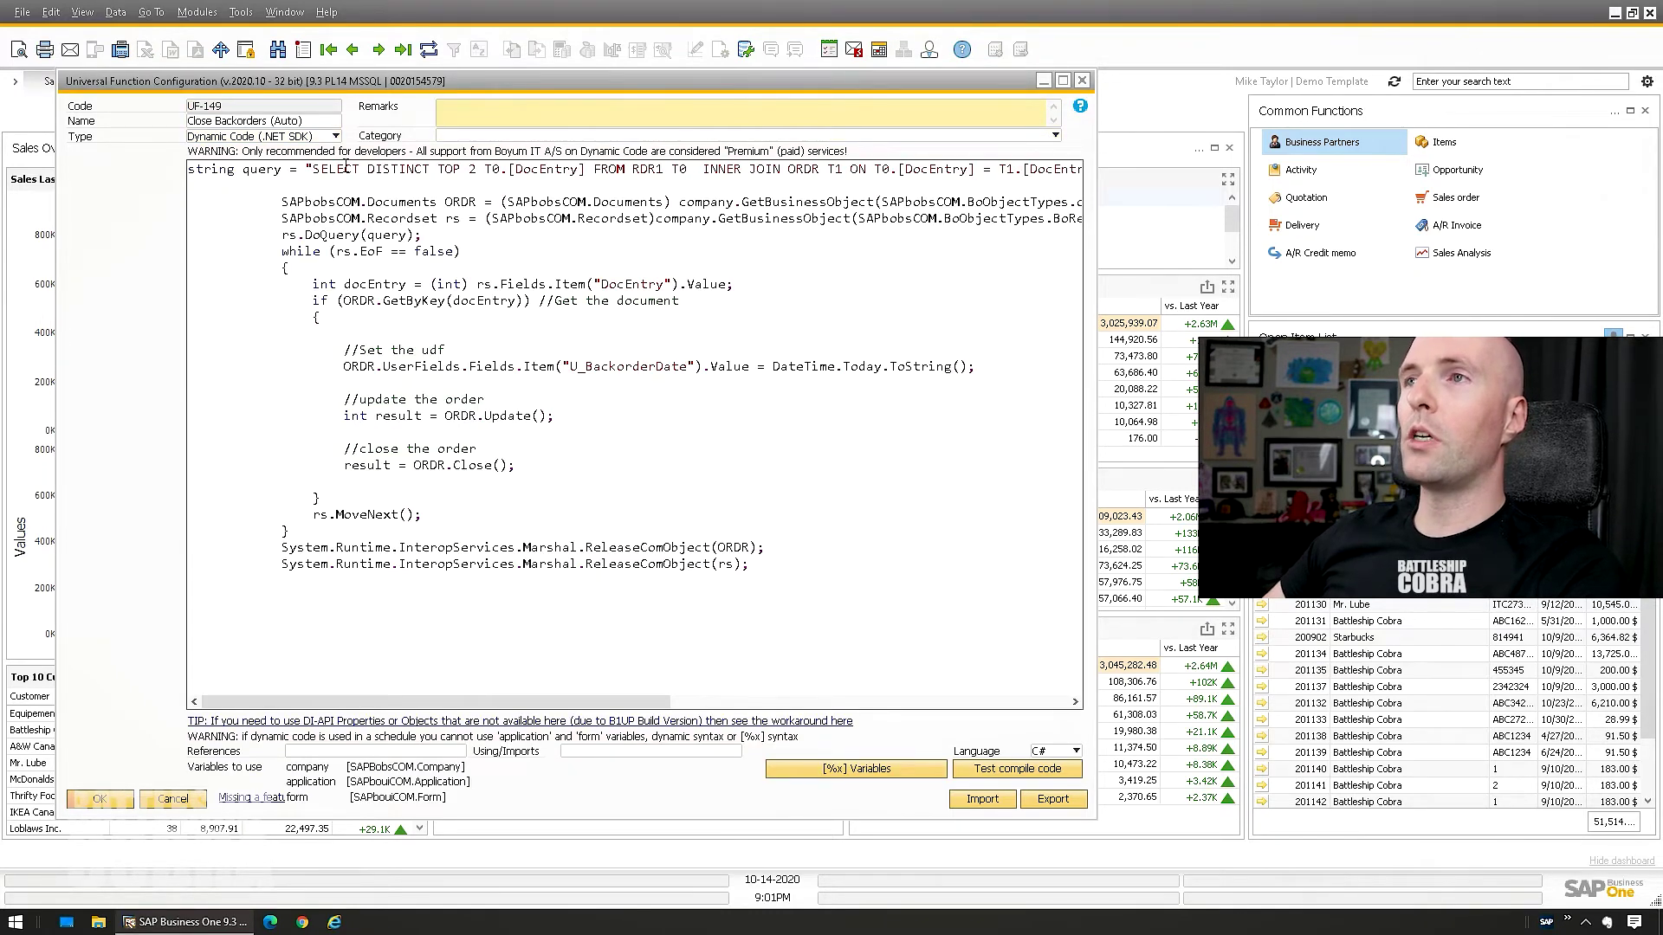
- Review the UF-149 code's TOP 2 query and close the configuration window
left_click_drag(438, 169, 485, 170)
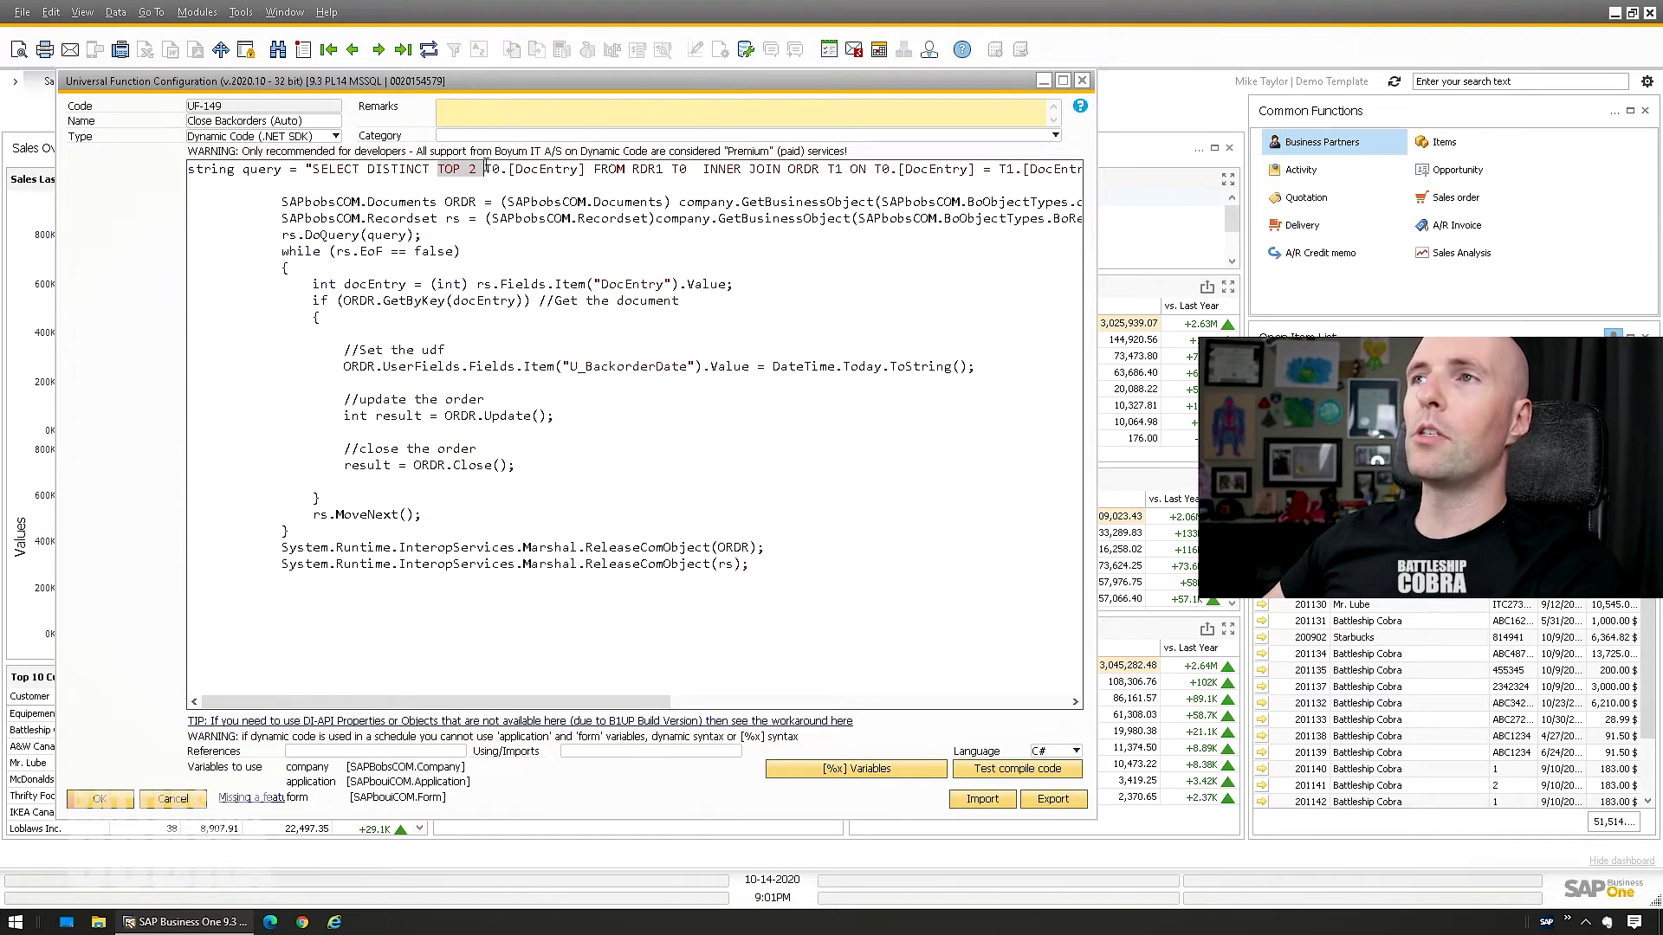
left_click(467, 284)
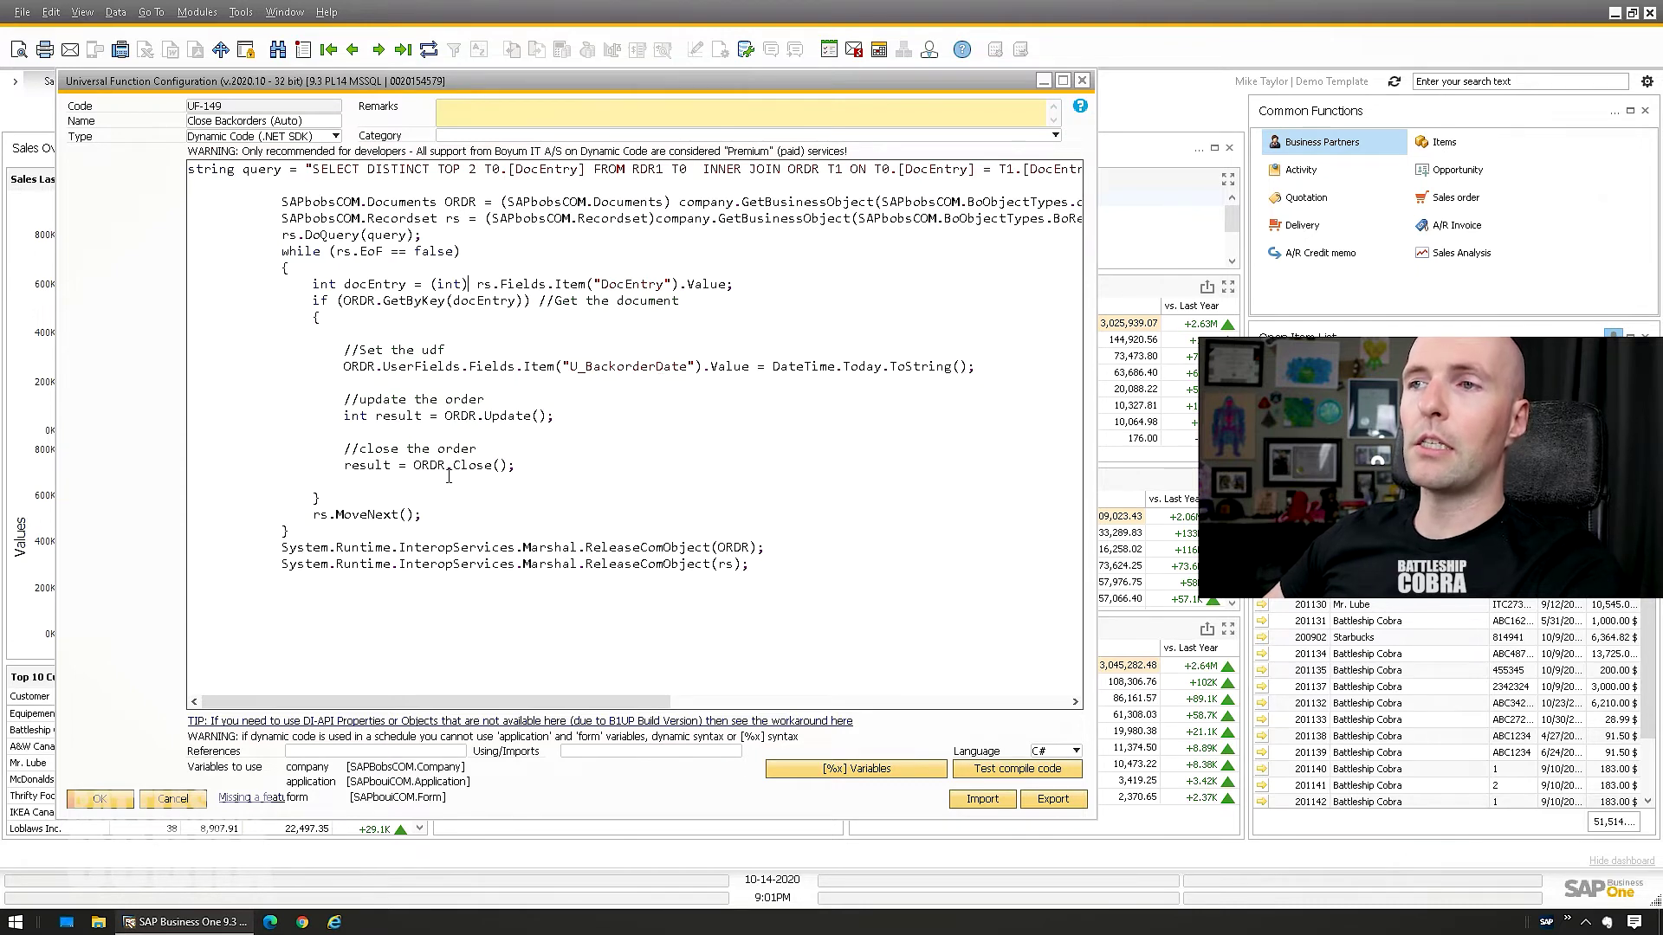
left_click_drag(748, 564, 450, 170)
left_click(447, 284)
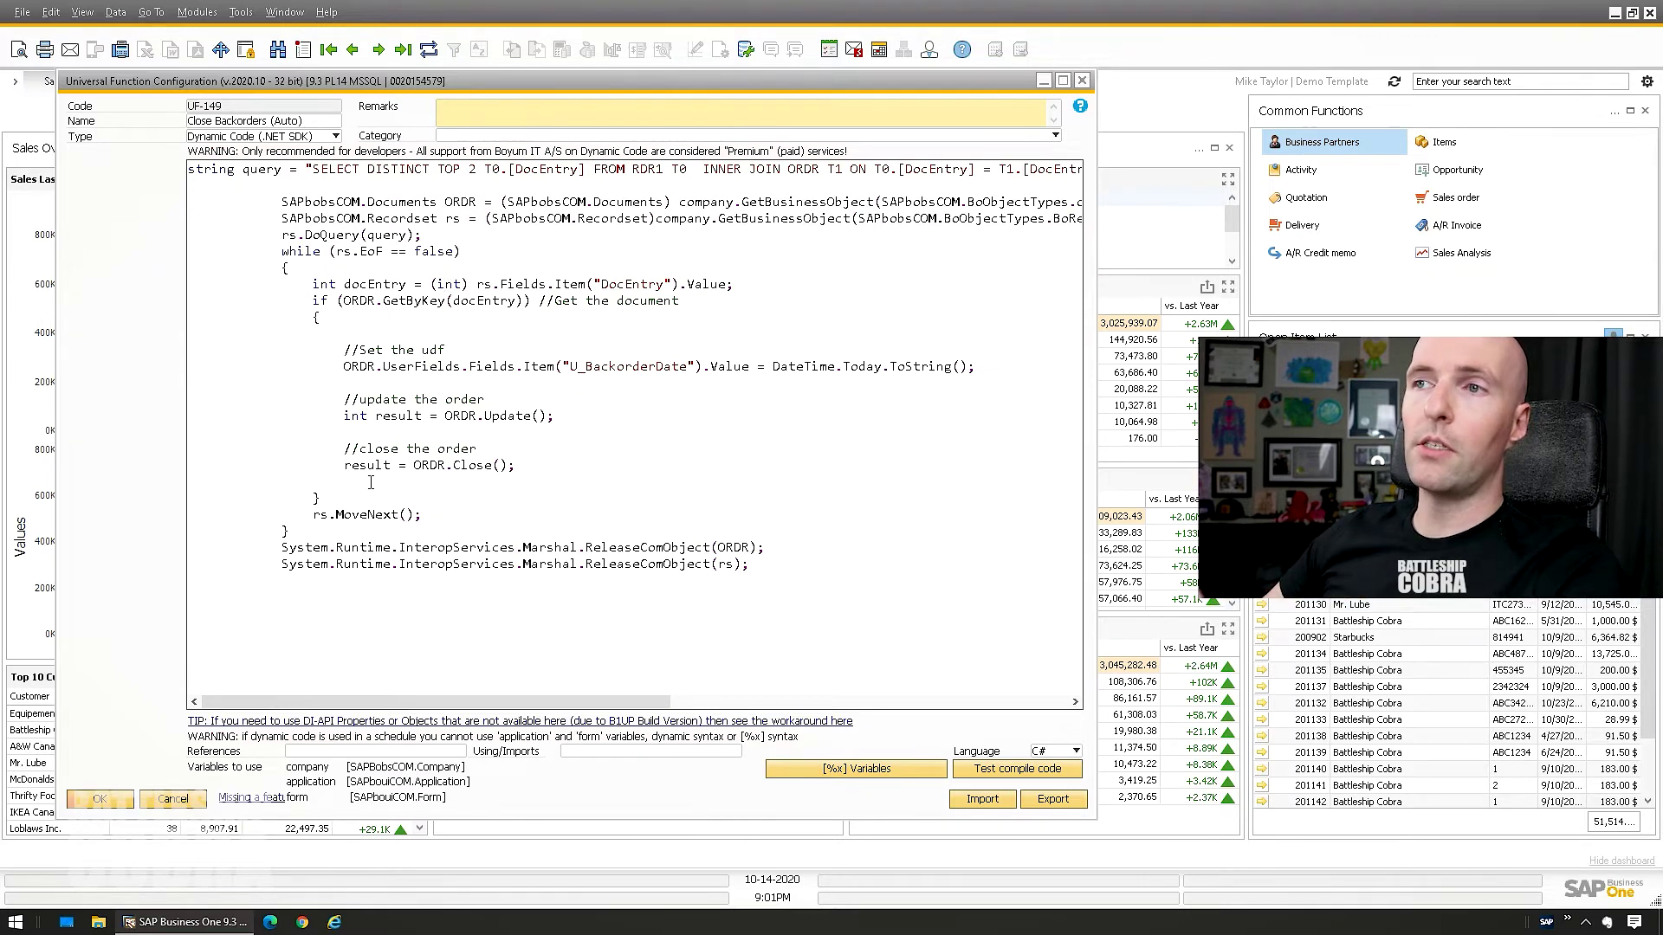
left_click(82, 801)
- Open Universal Function Schedules and load the Close Backorders (Auto) schedule running UF-149 daily at 2:00
left_click(199, 13)
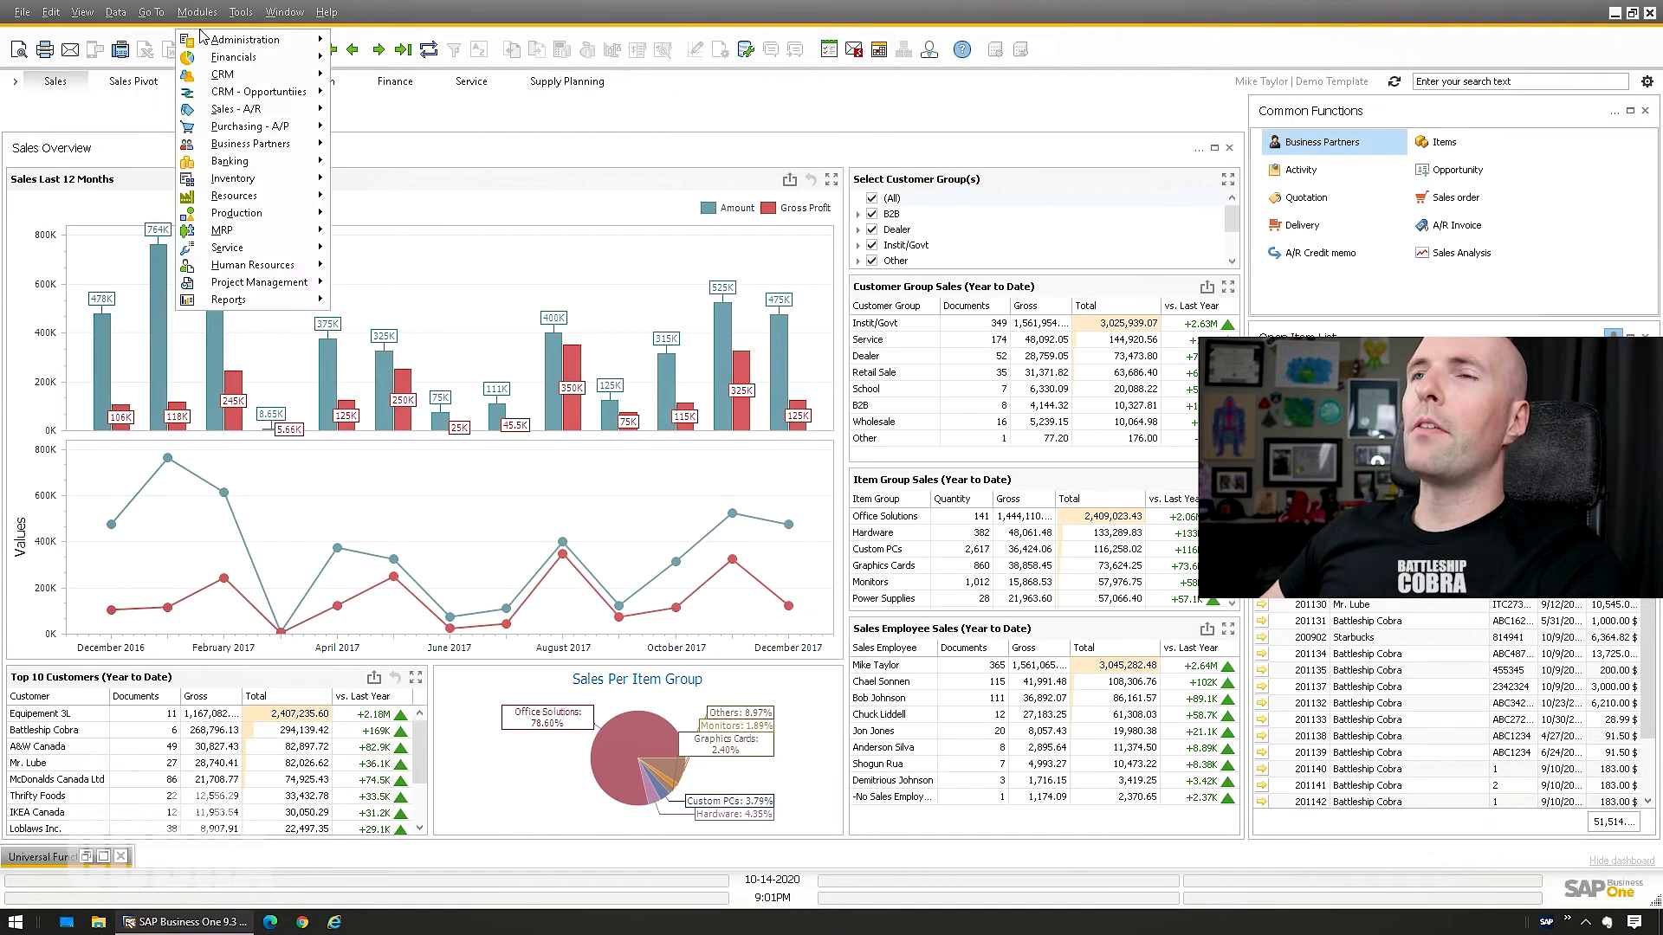
mouse_move(218, 41)
mouse_move(433, 197)
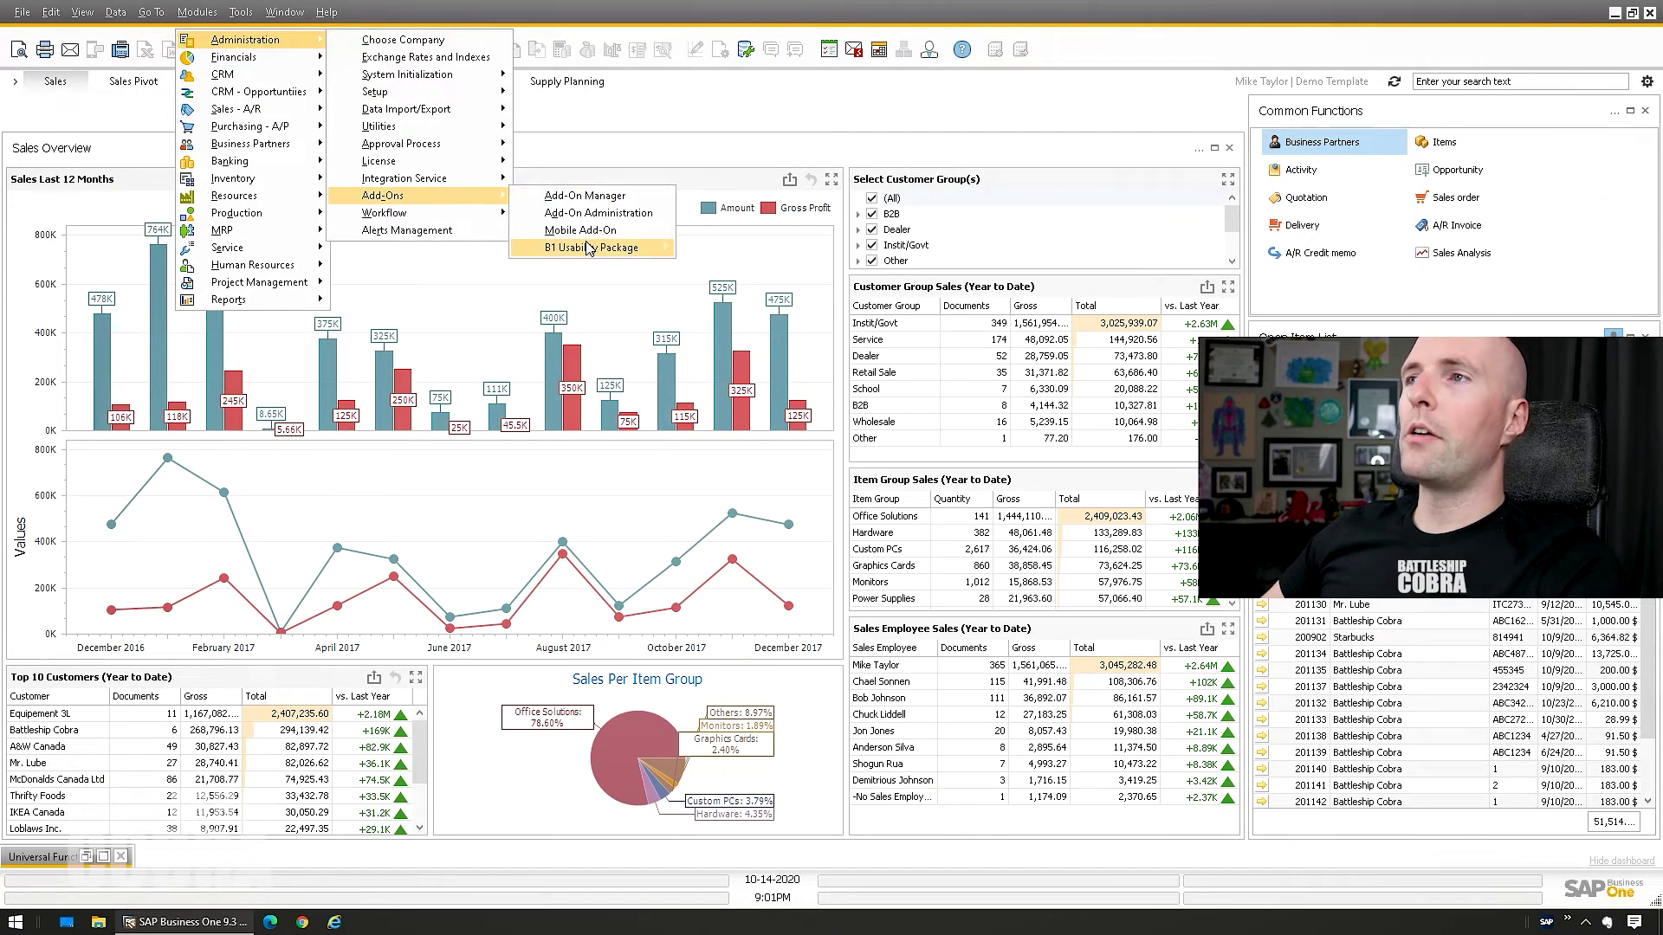
mouse_move(589, 248)
mouse_move(769, 354)
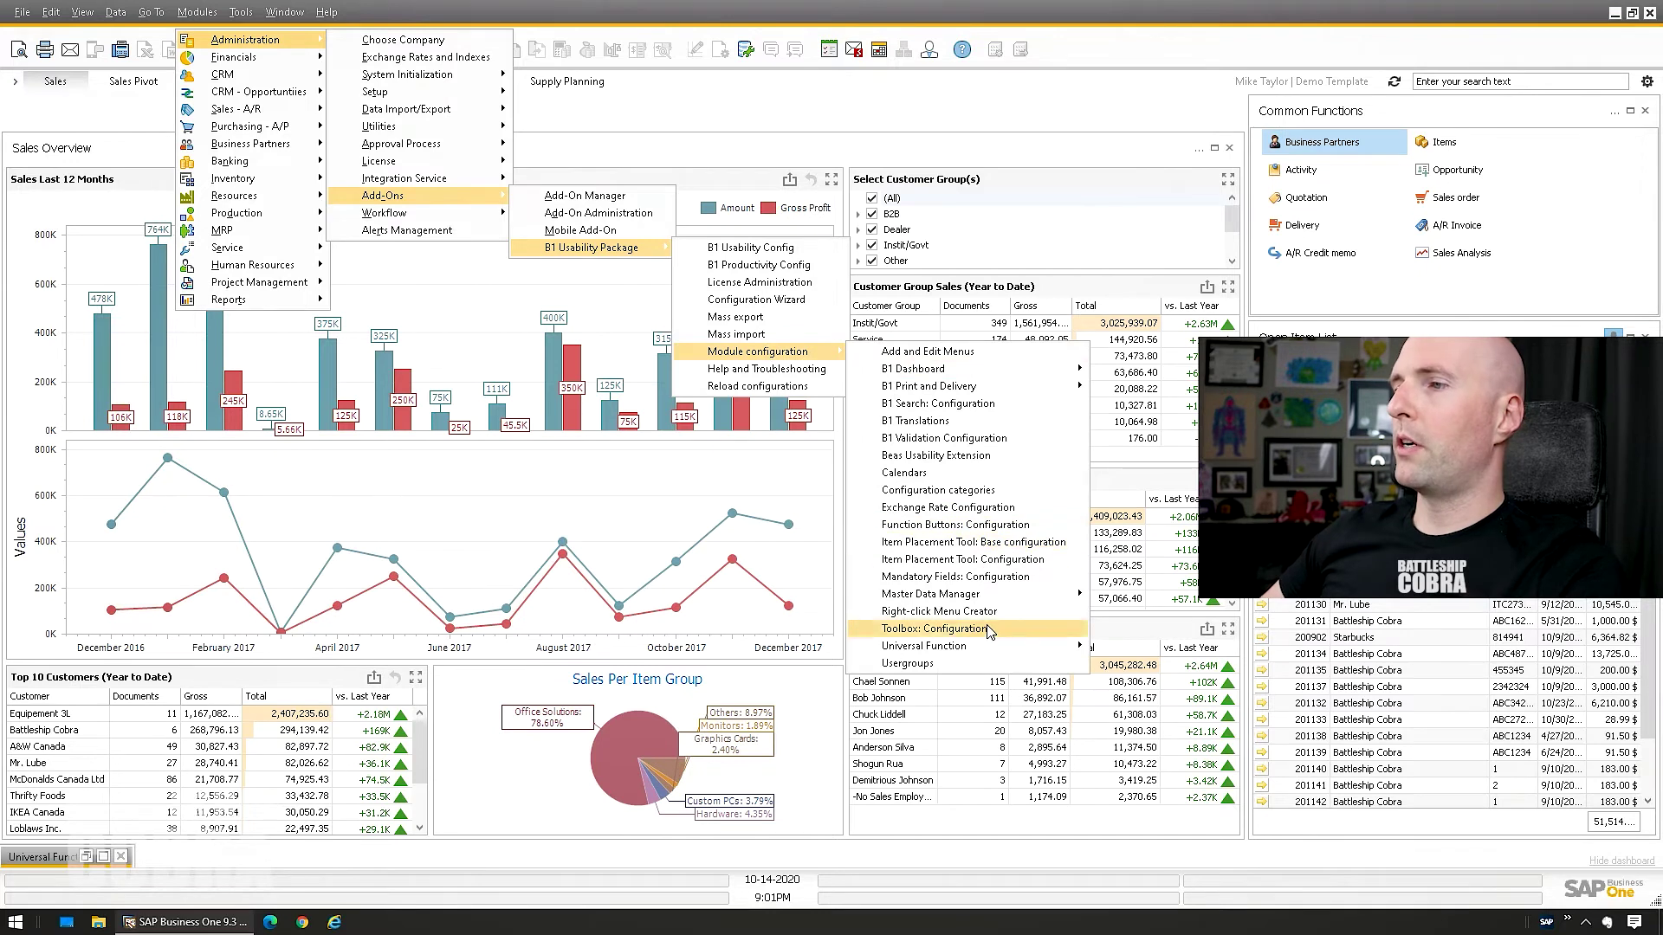
mouse_move(988, 654)
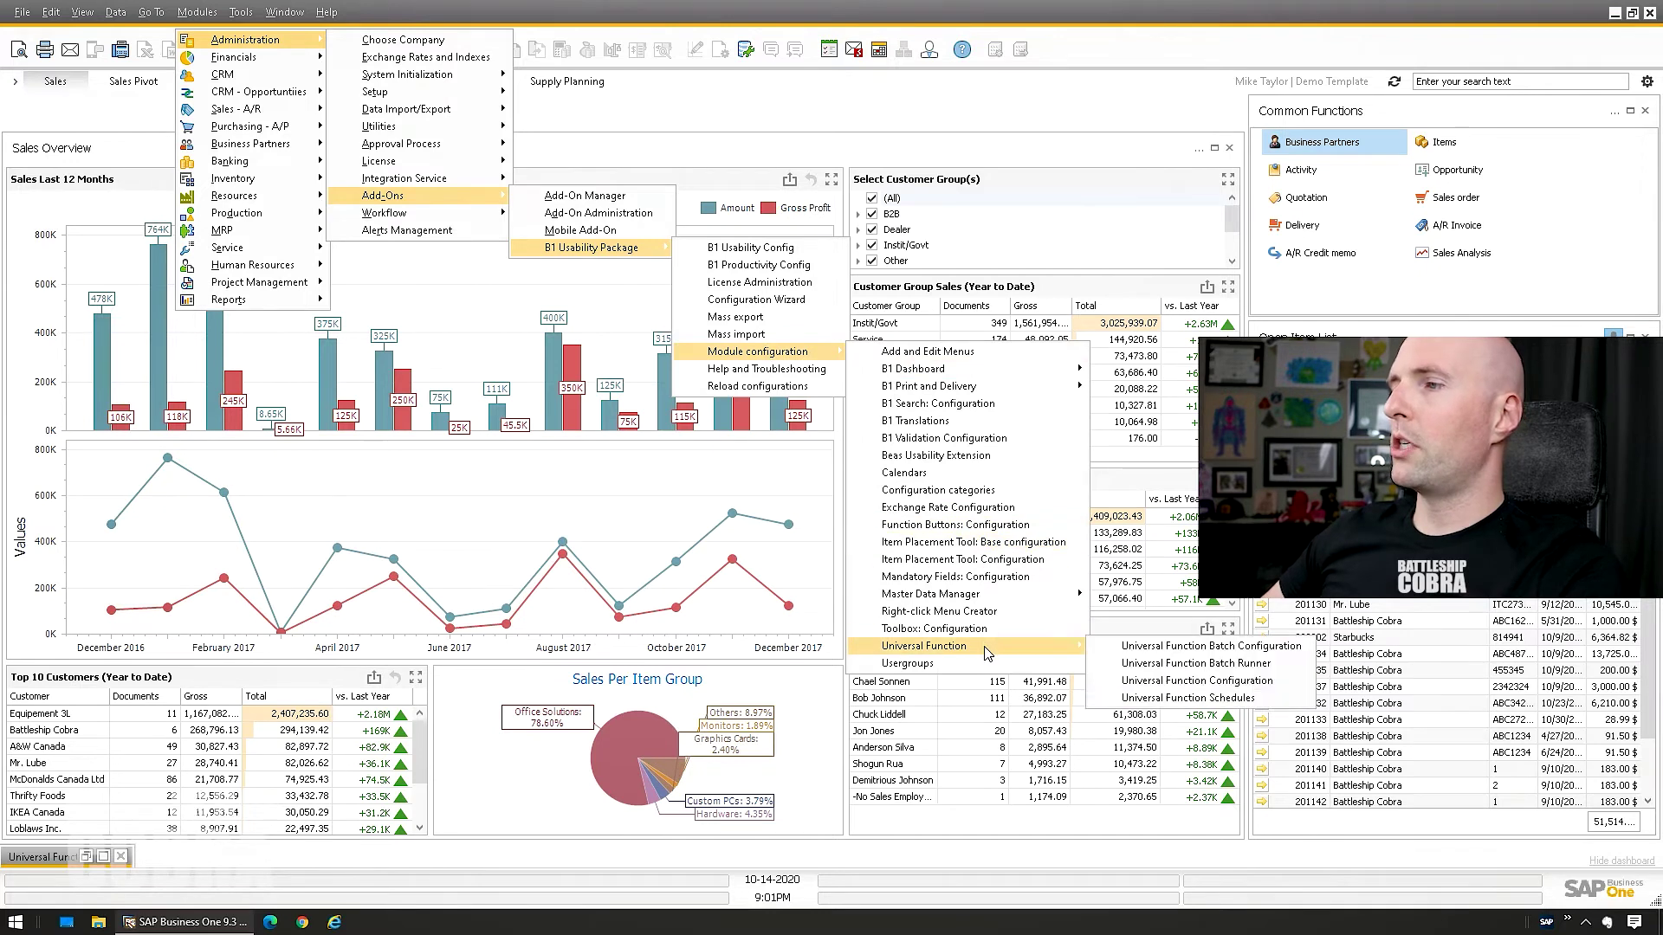
left_click(1195, 704)
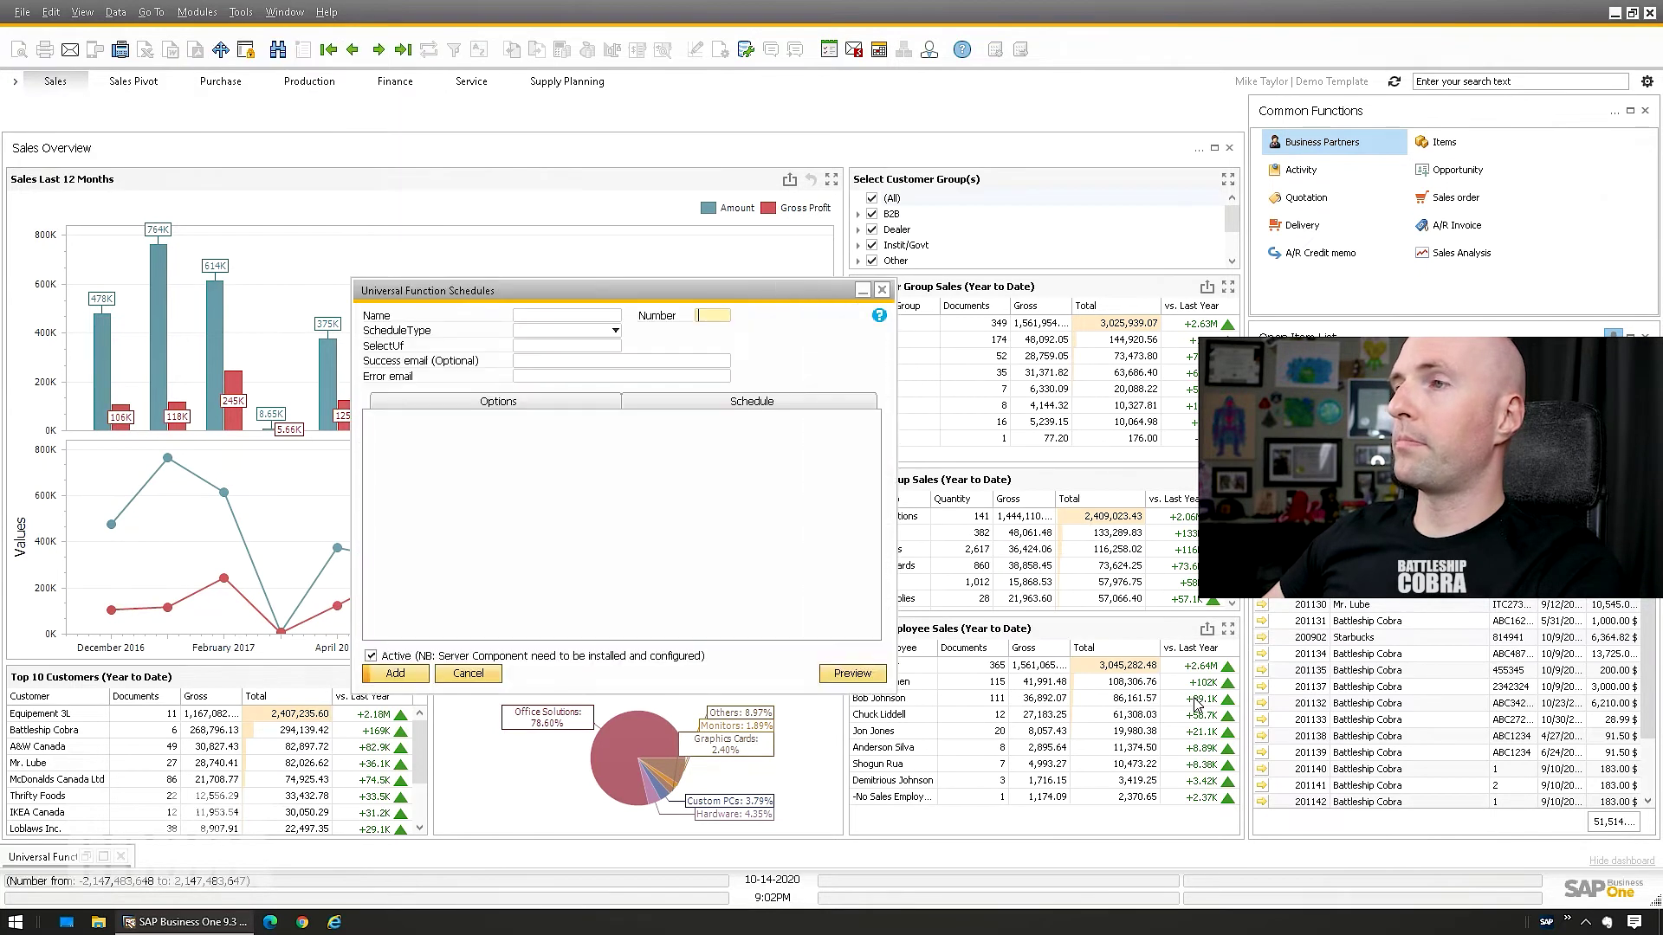
left_click(403, 52)
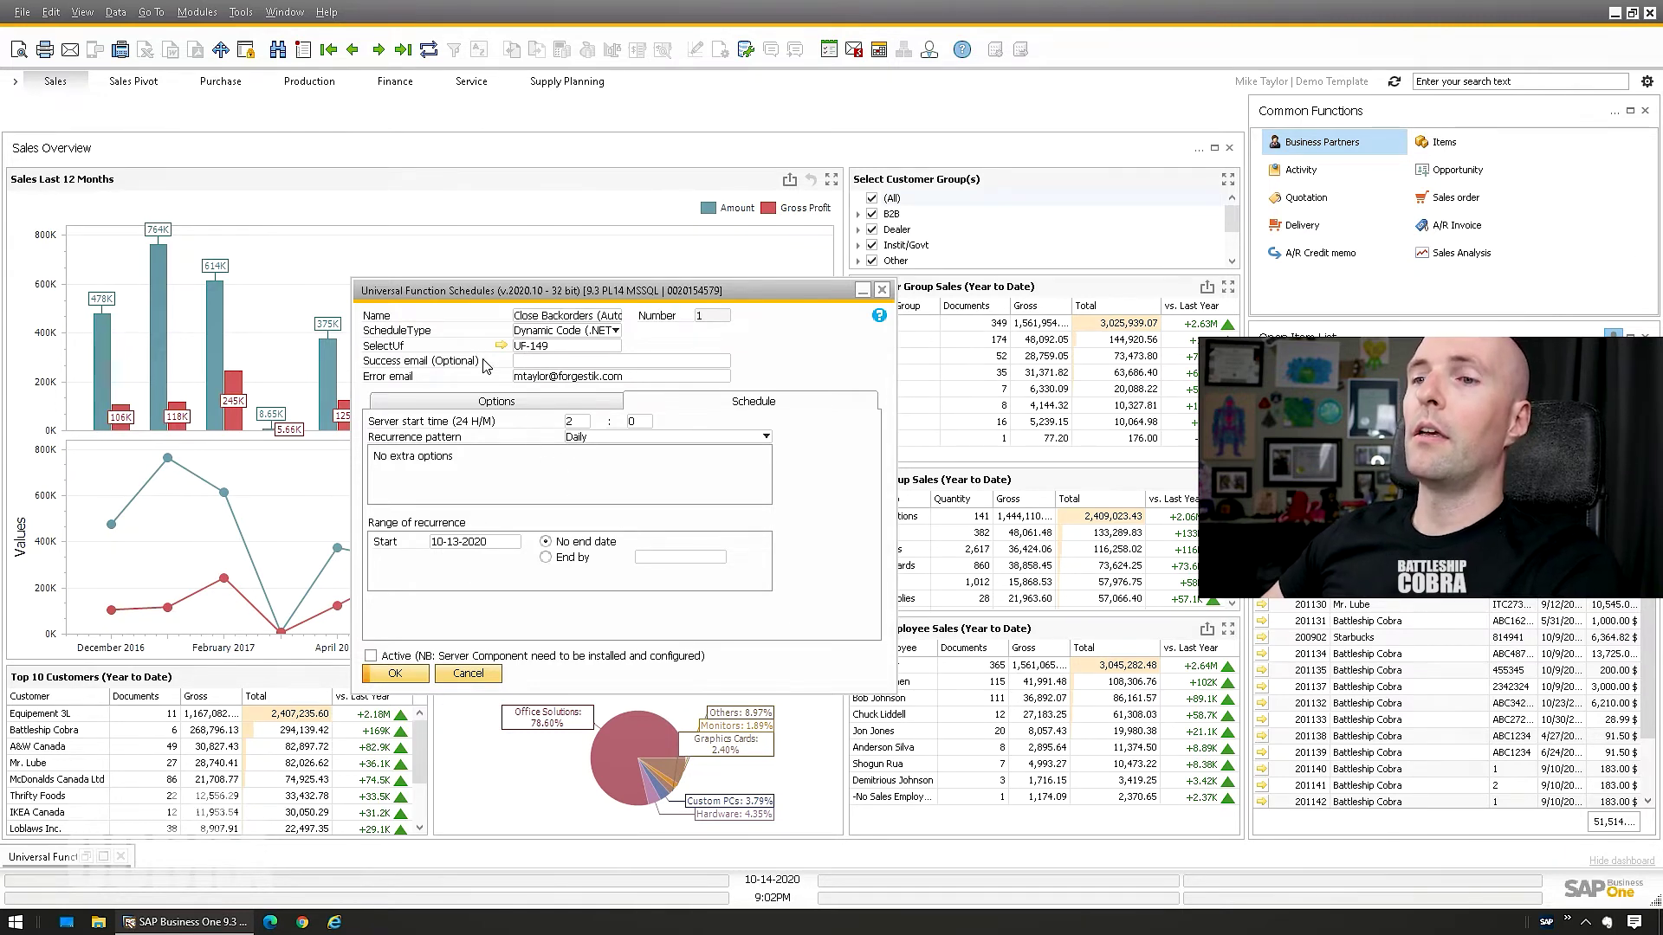
left_click(15, 922)
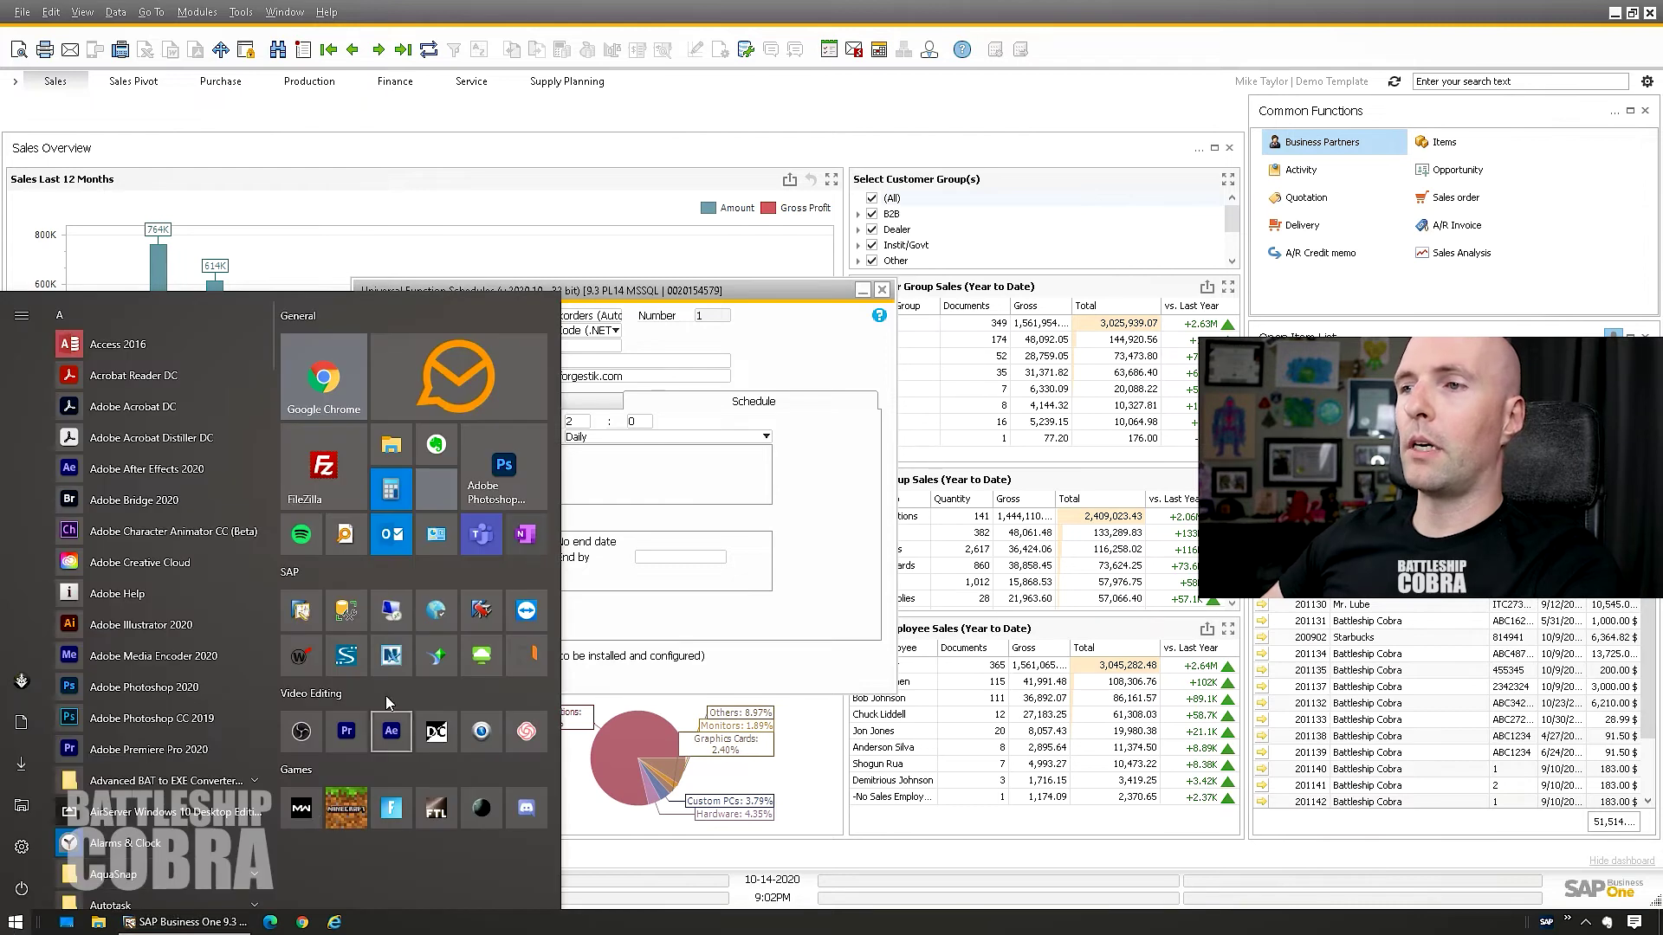
- Set the Close Backorders (Auto) schedule to Active and save it
key("Escape")
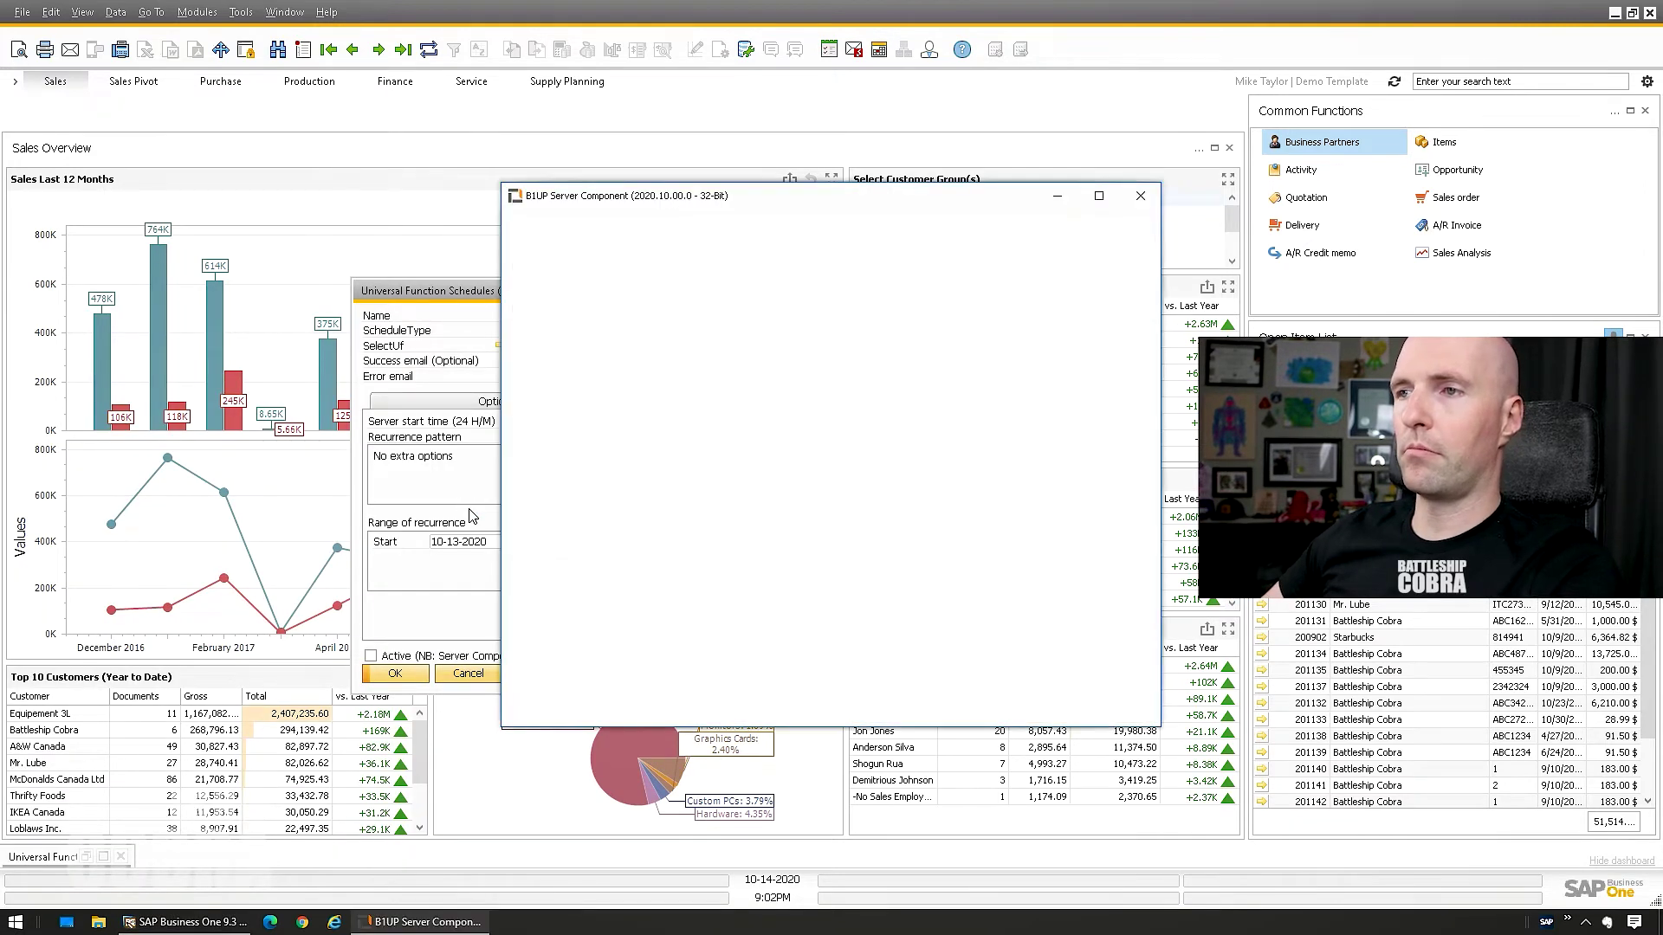
left_click_drag(659, 208, 336, 224)
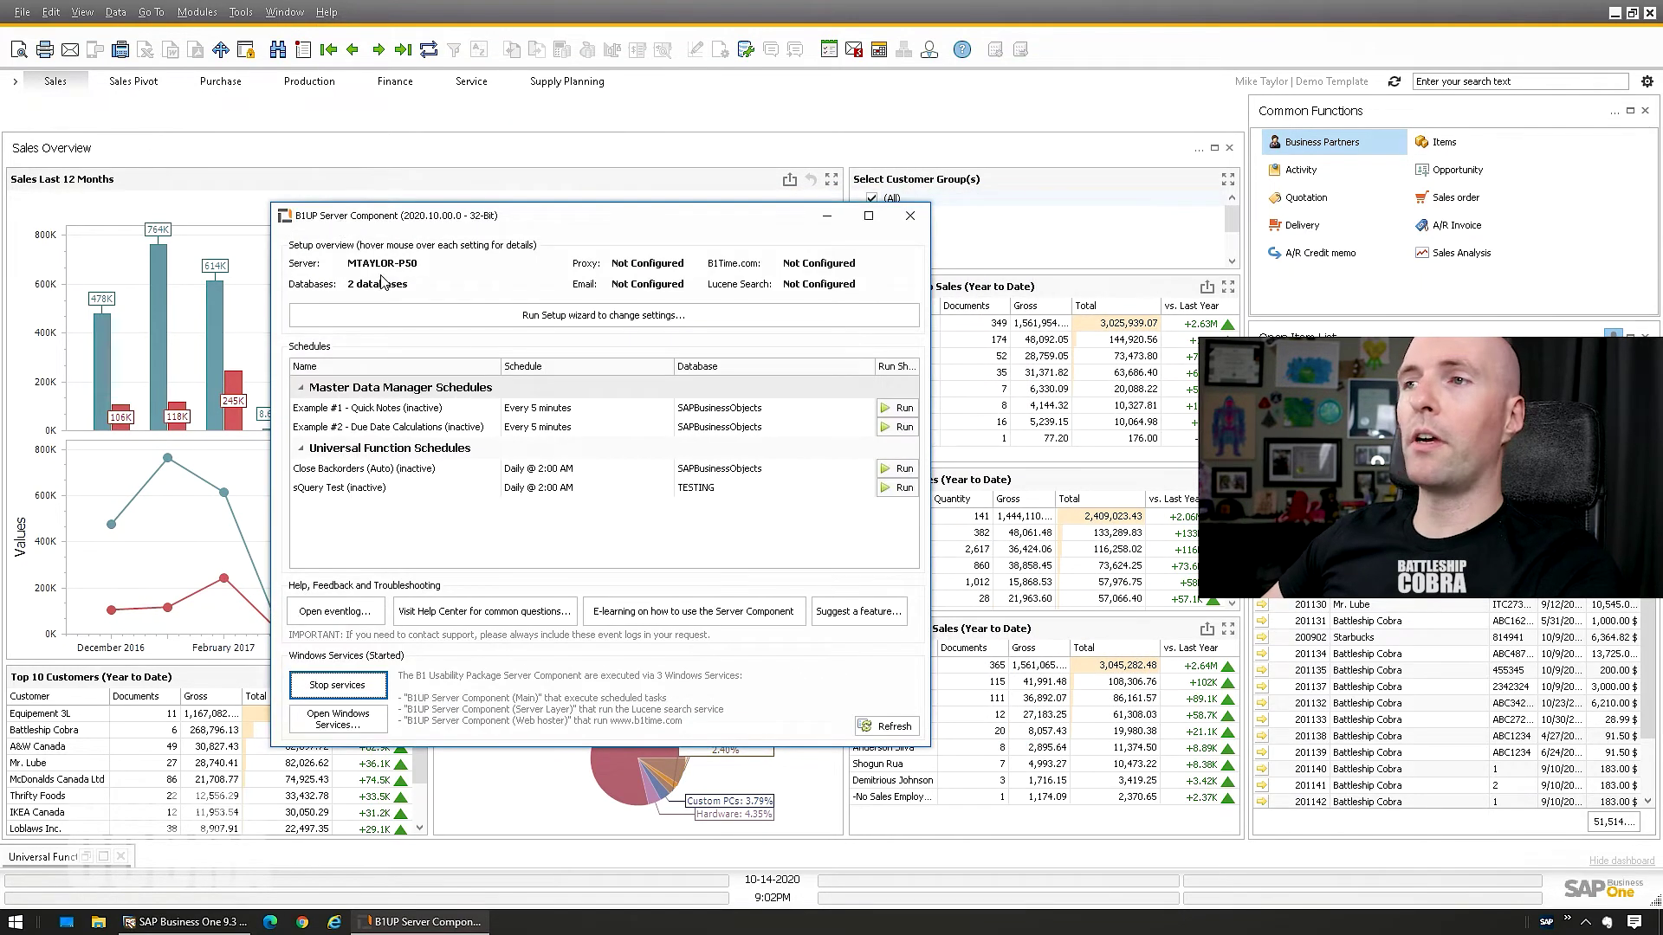
left_click(337, 472)
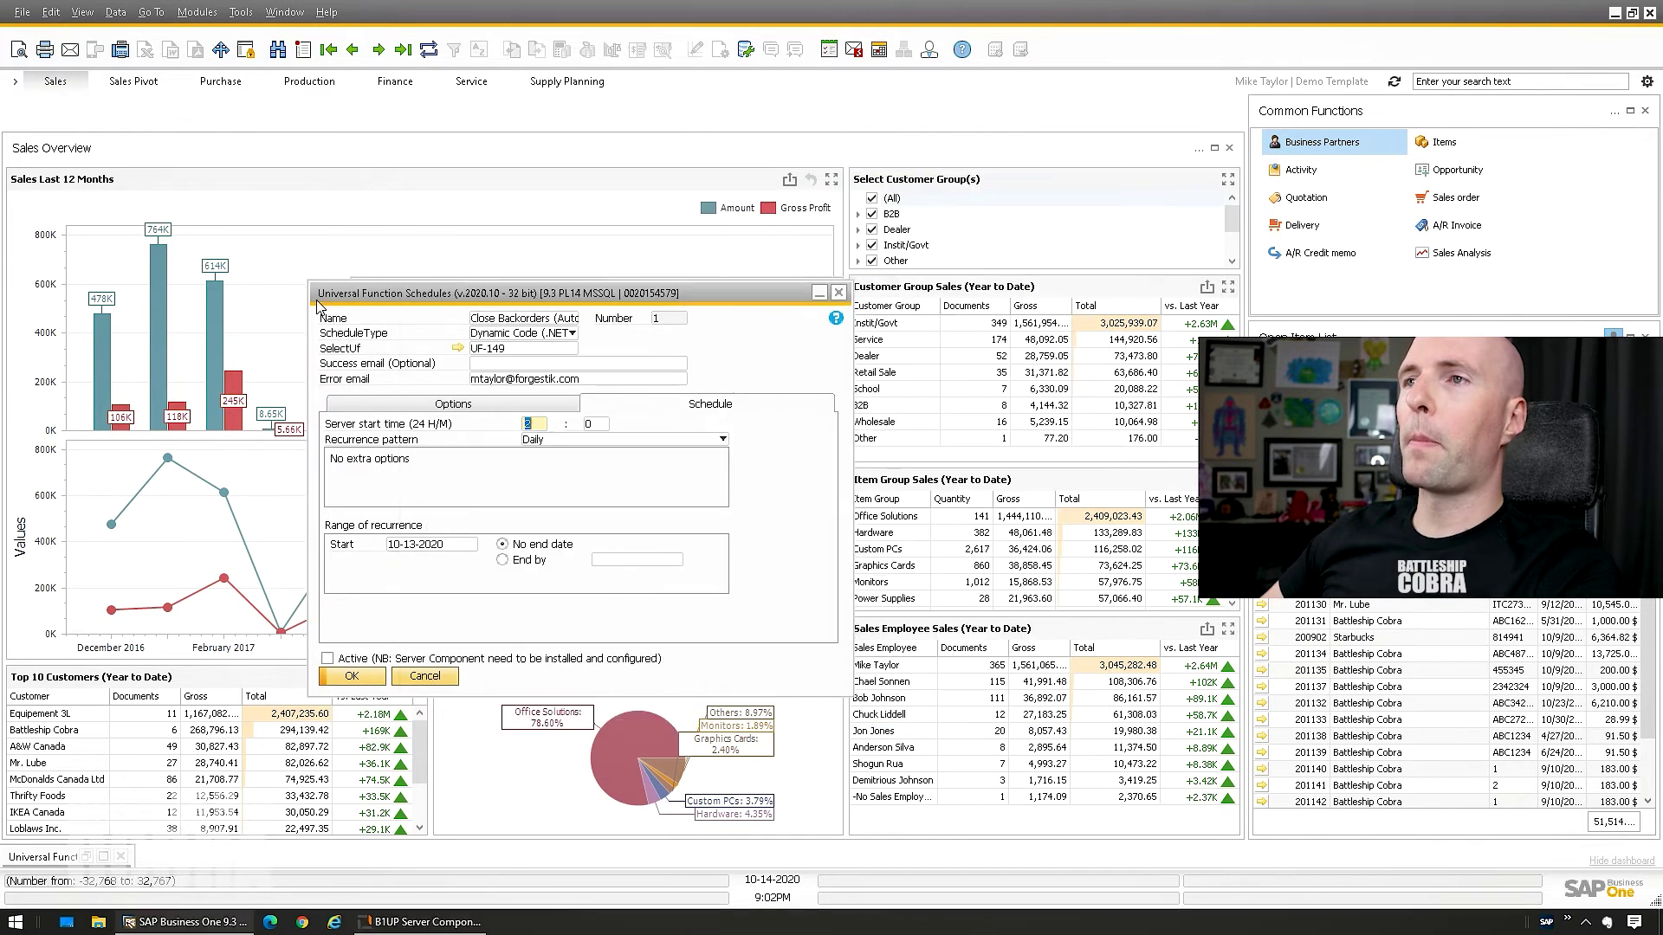
left_click(197, 690)
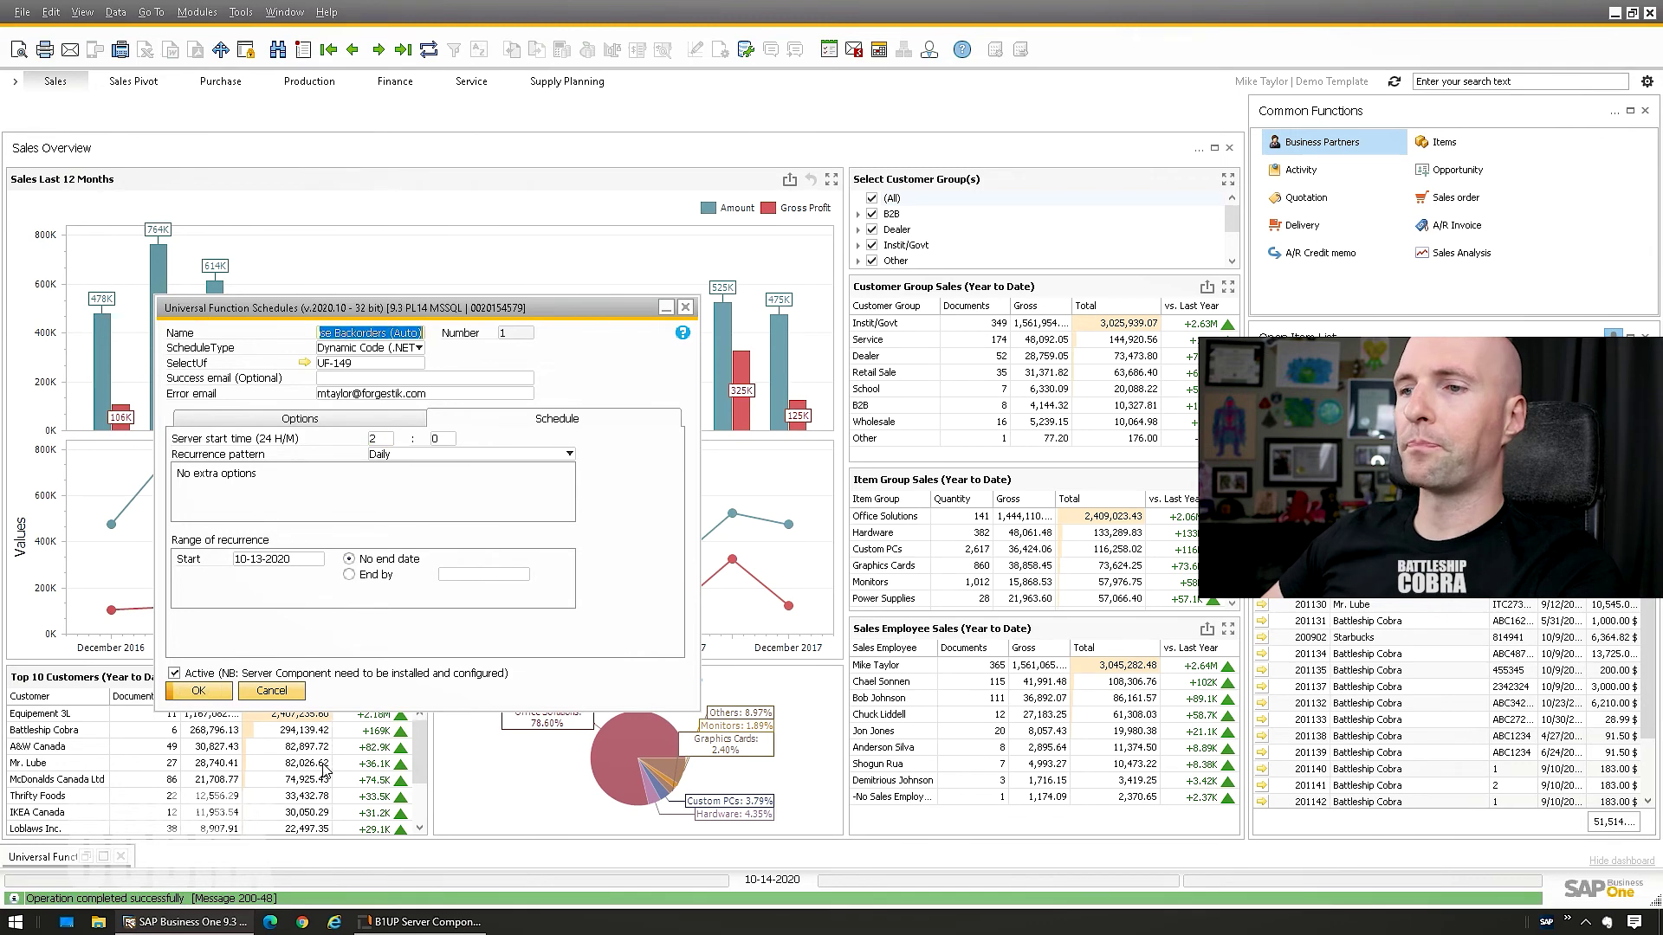
- Refresh B1UP Server Component's schedule list and open the schedule's linked universal function
left_click(422, 922)
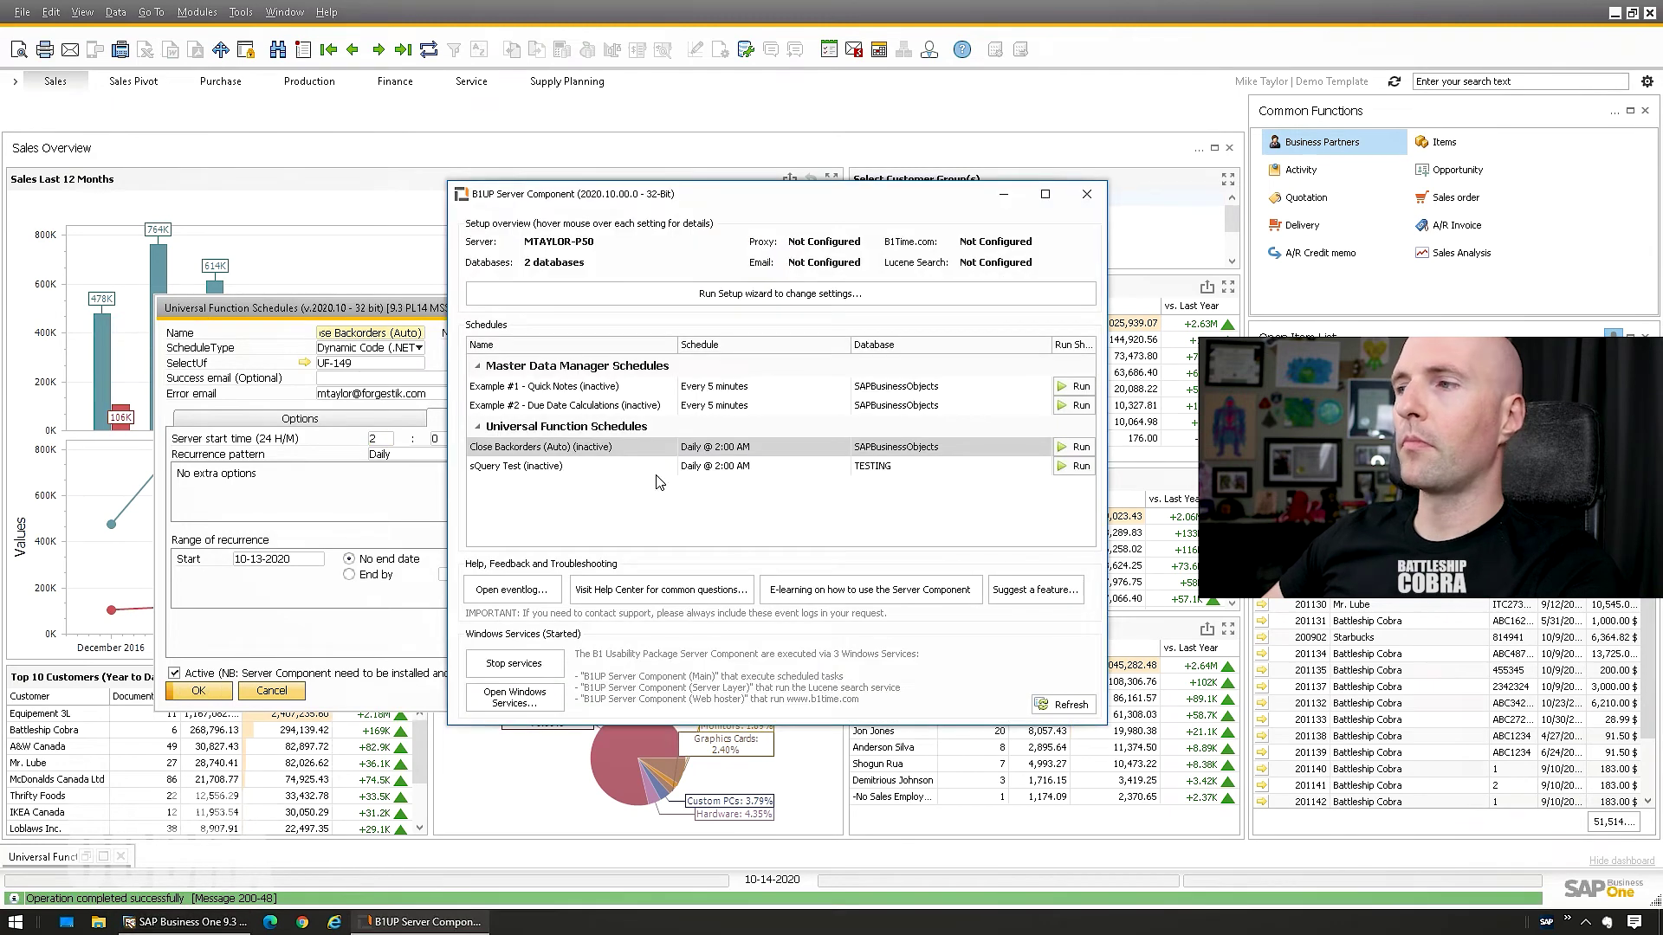
left_click(1064, 706)
left_click(527, 446)
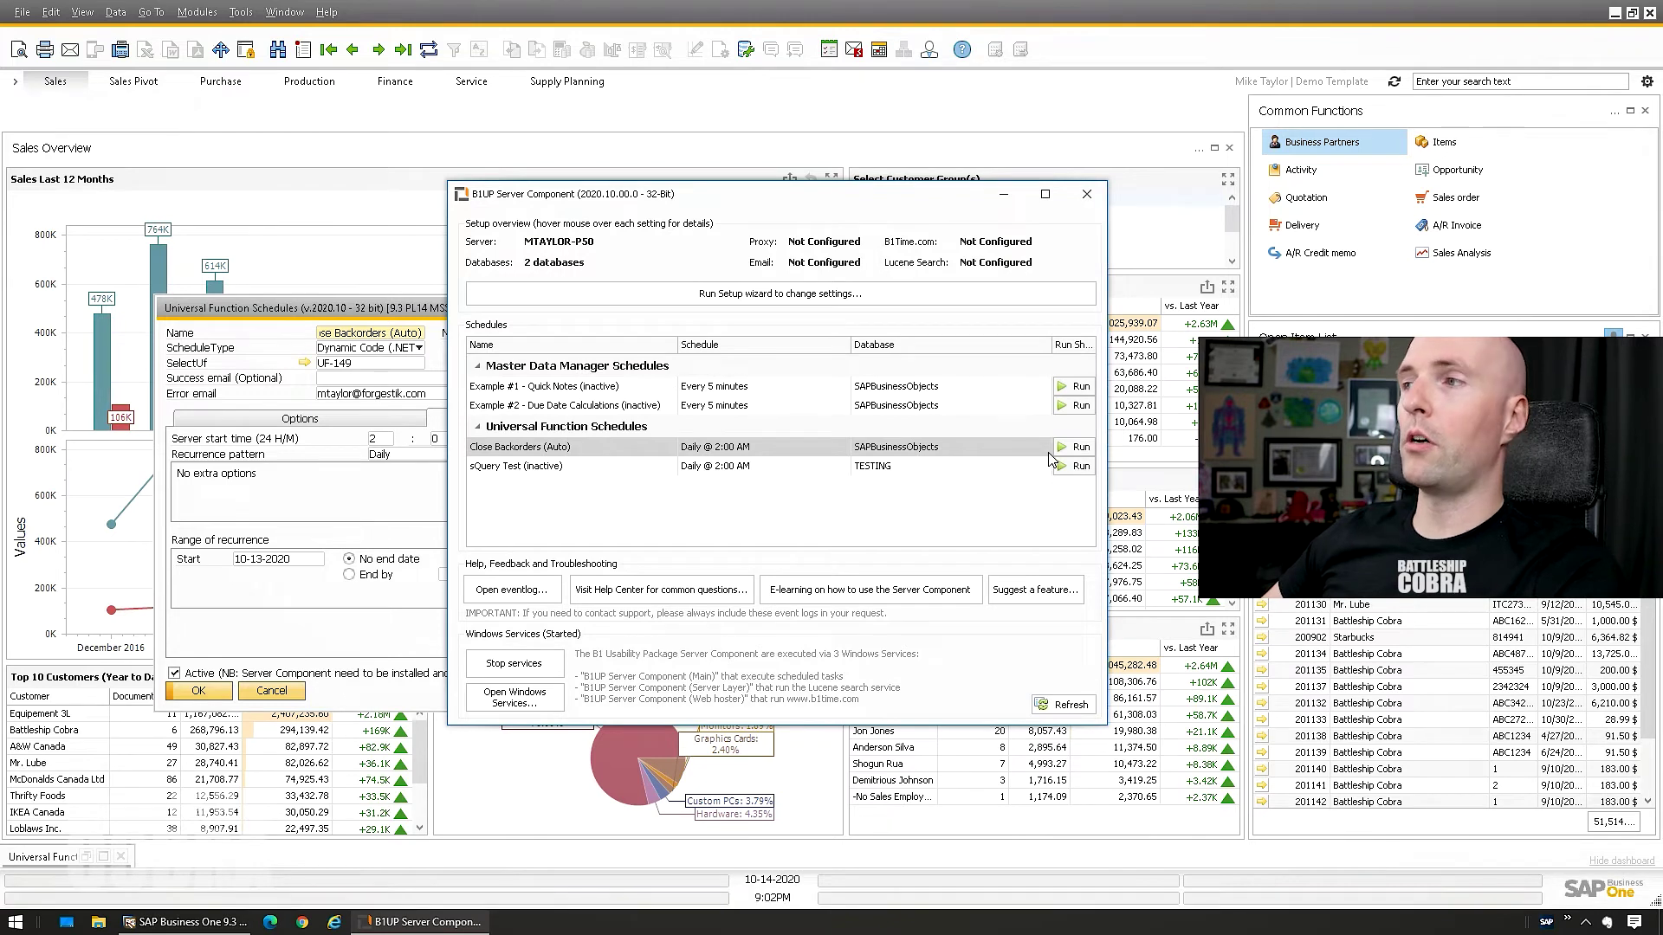
left_click(342, 313)
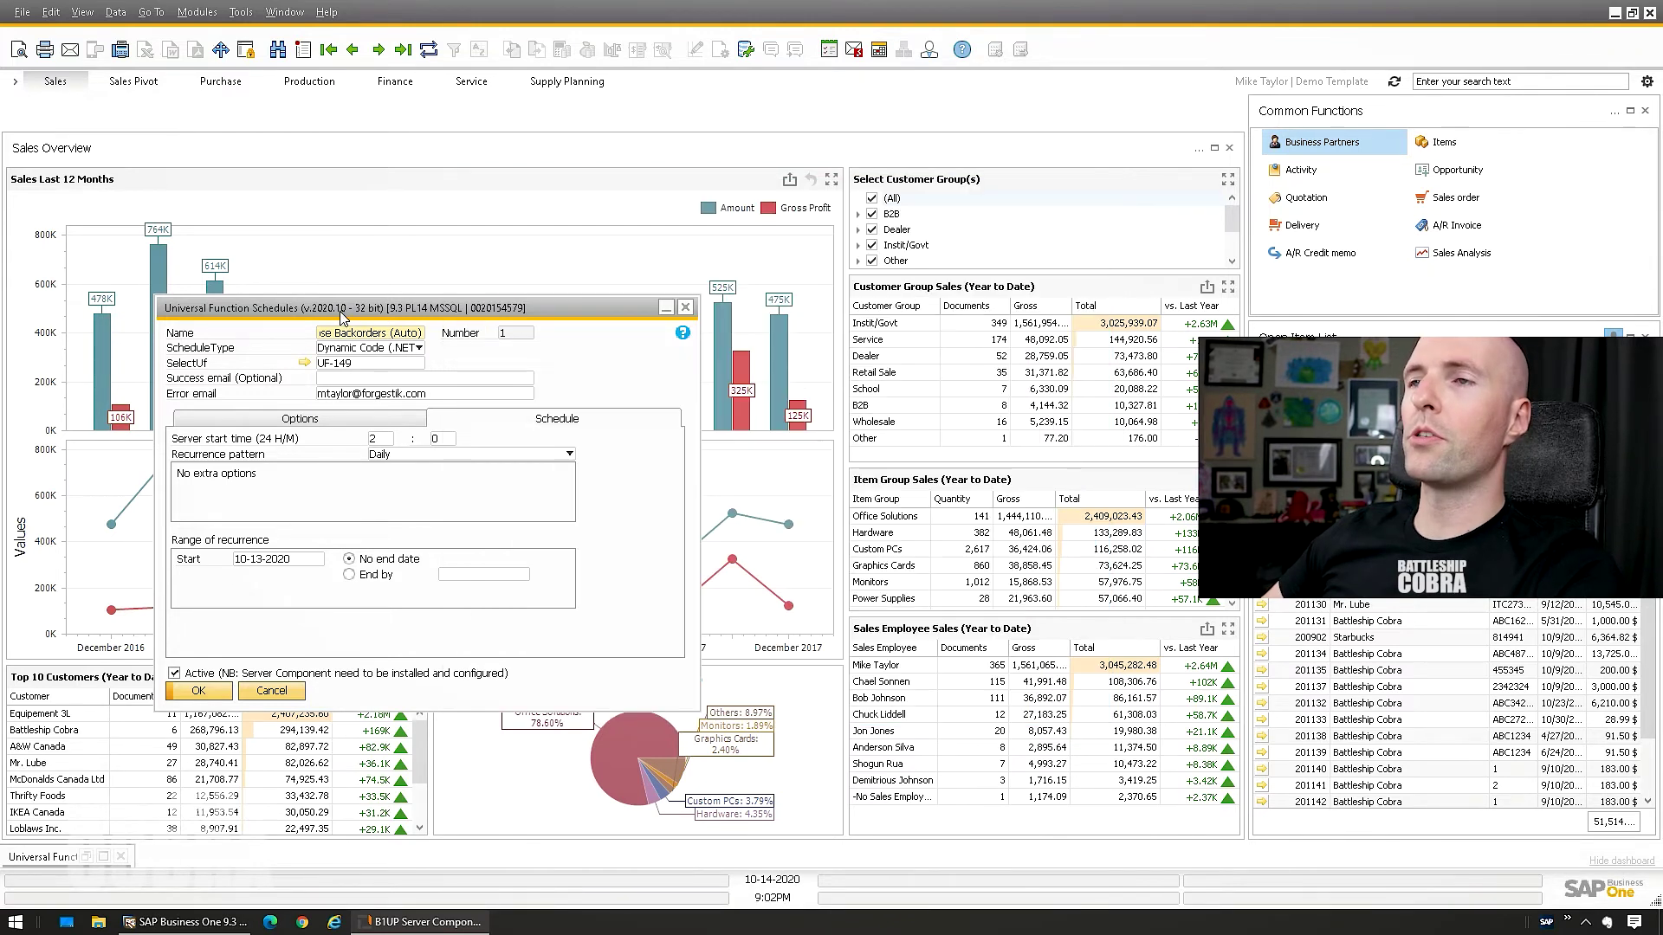
left_click(304, 363)
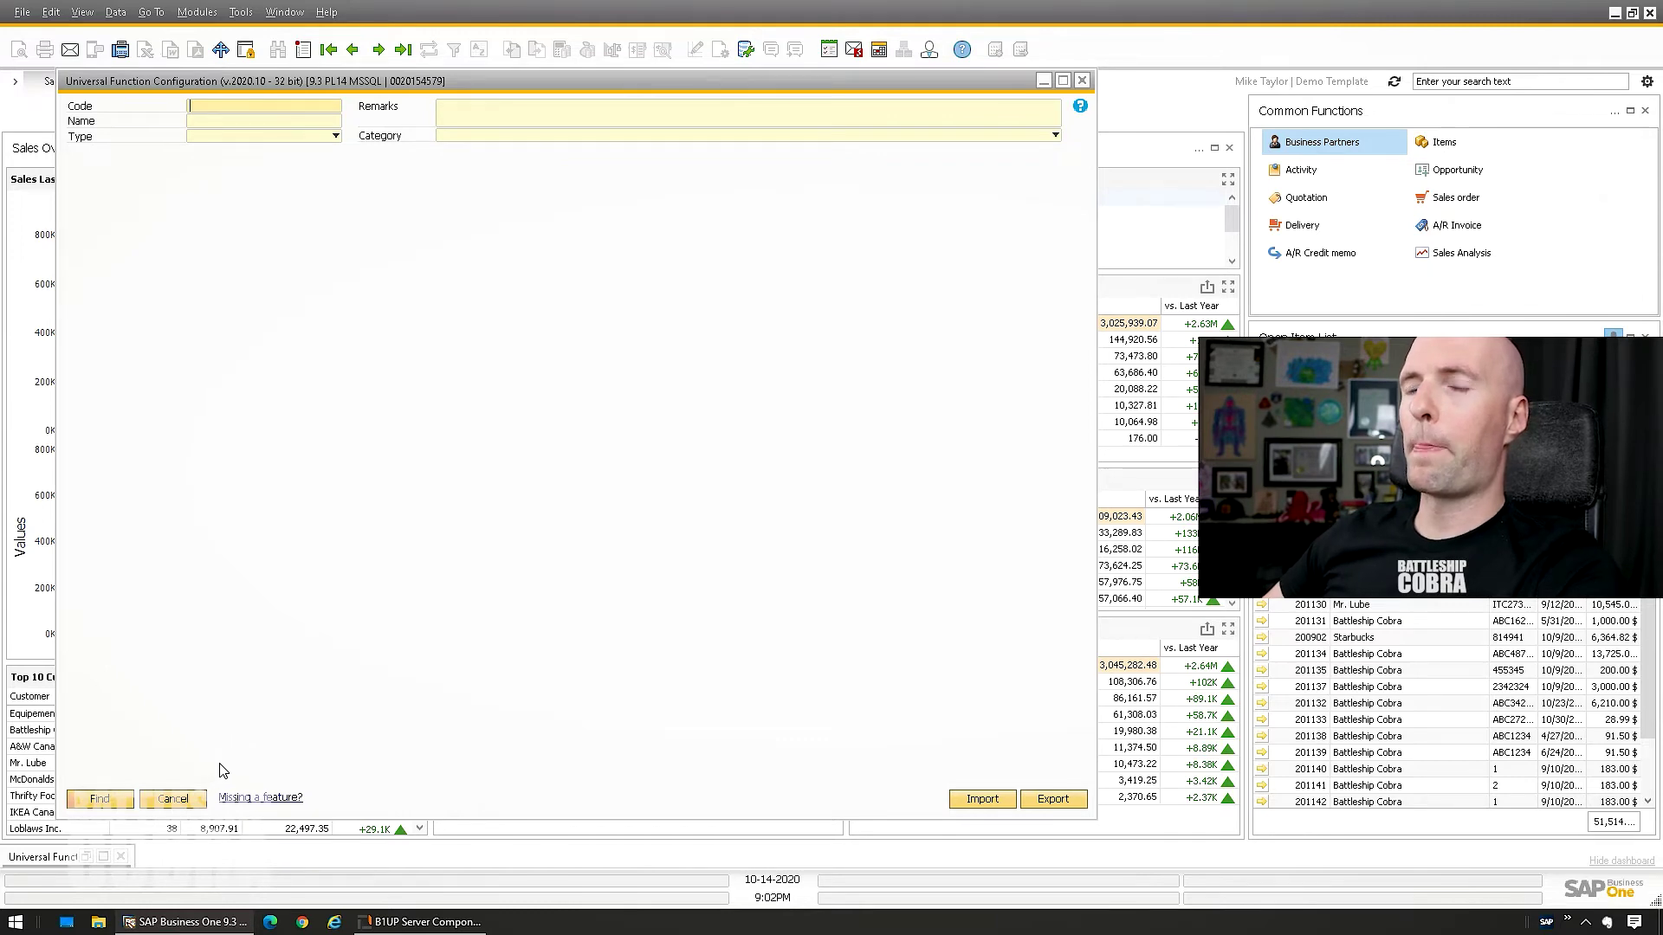
- Copy the schedule's backorder SQL query string from the dynamic code
left_click_drag(1069, 165, 313, 165)
key("ctrl+c")
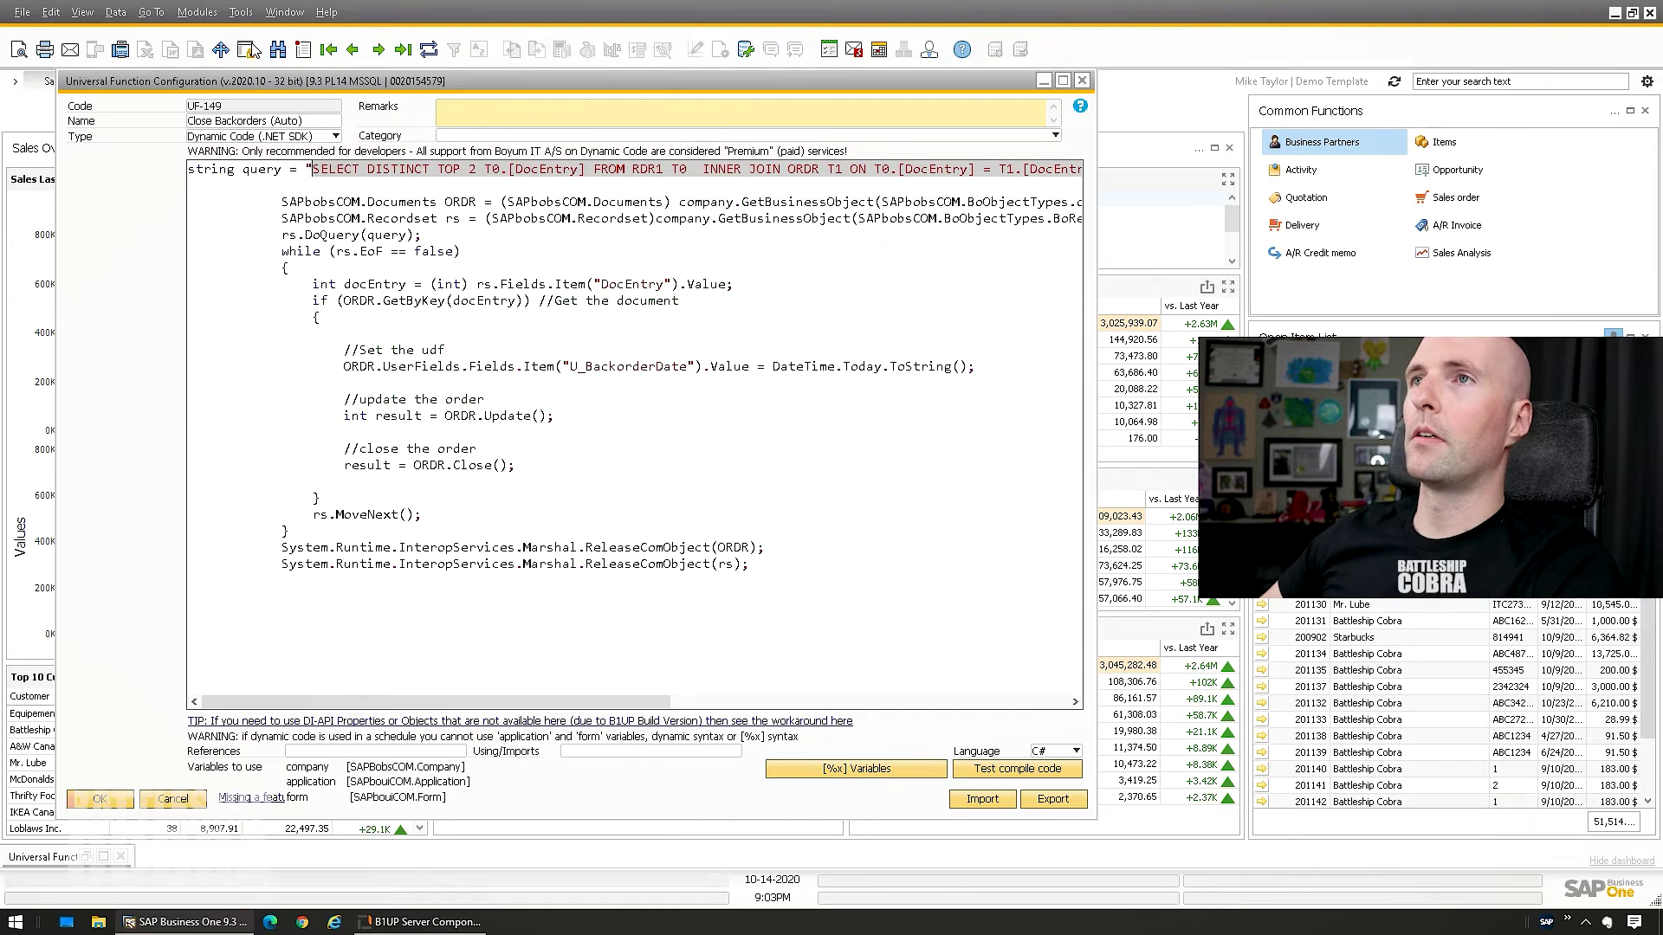
left_click(241, 12)
mouse_move(303, 251)
left_click(606, 282)
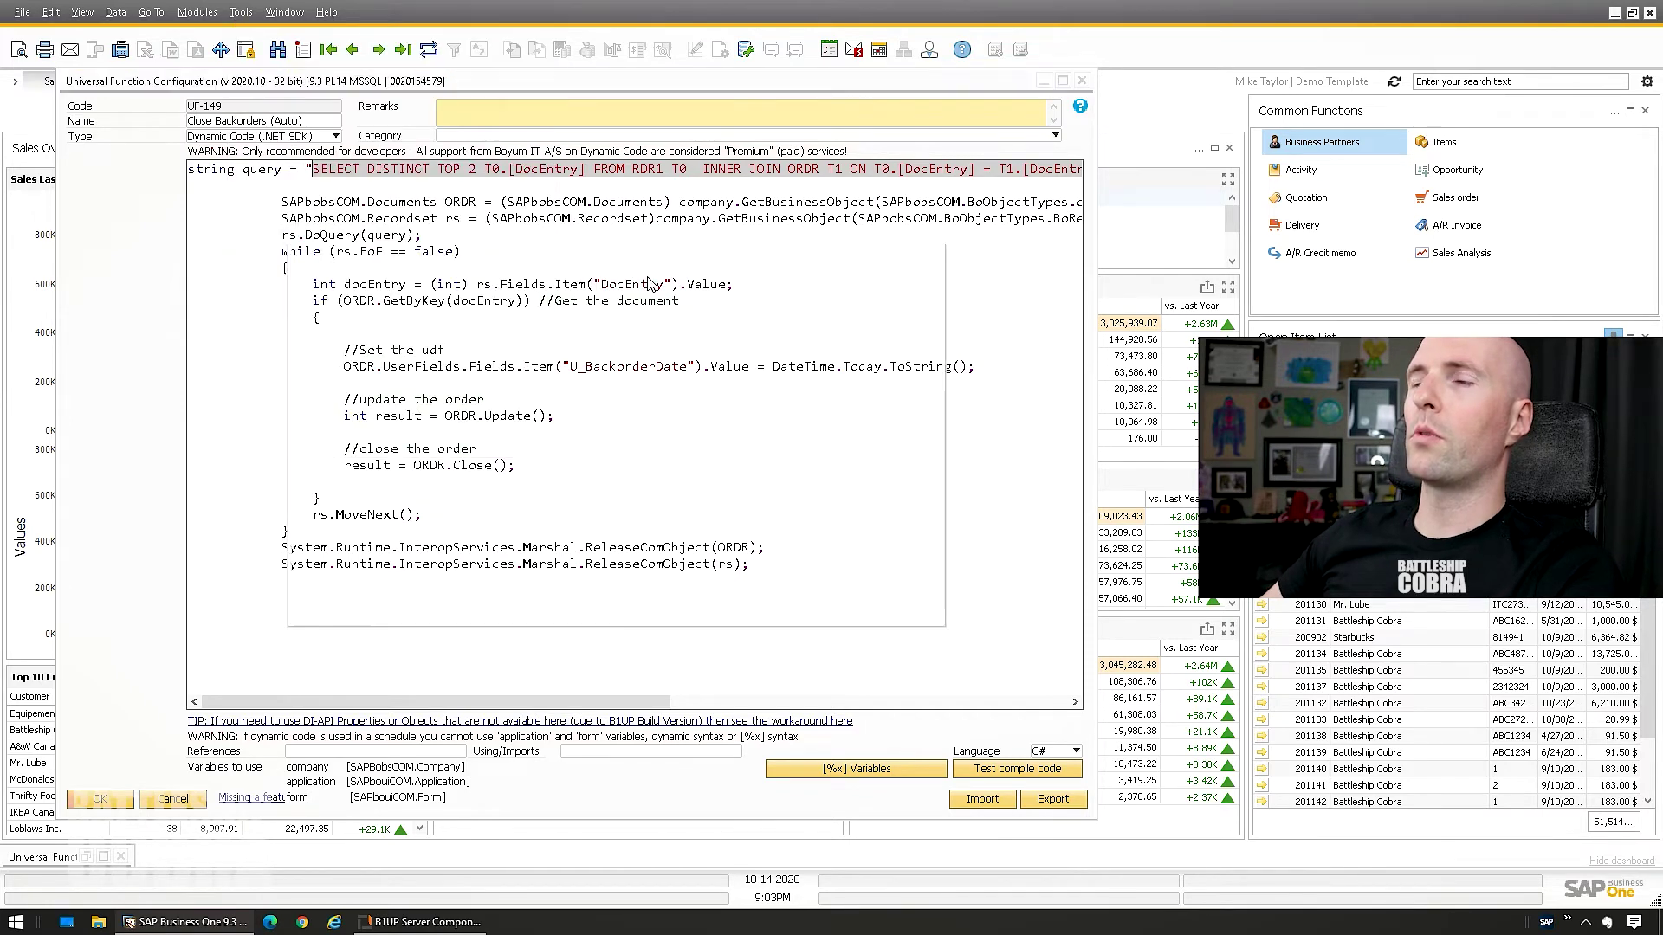
left_click(234, 13)
left_click(571, 331)
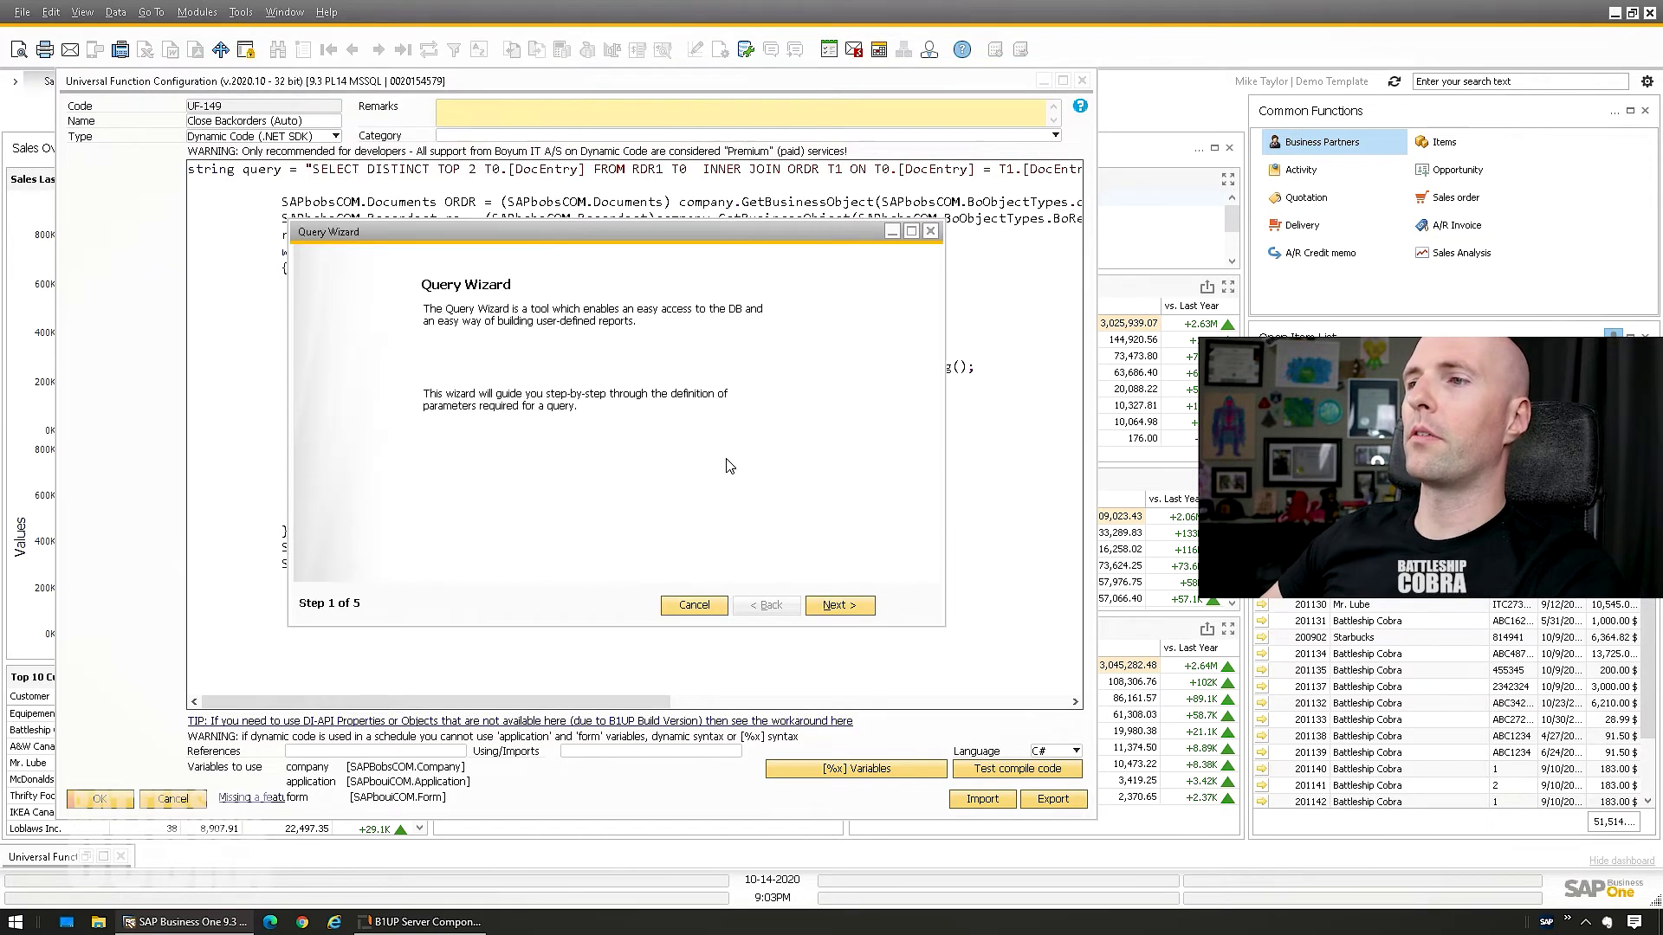
left_click(693, 605)
- Paste the backorder query into the Query Generator preview and execute it, returning documents 244 and 309
left_click(241, 12)
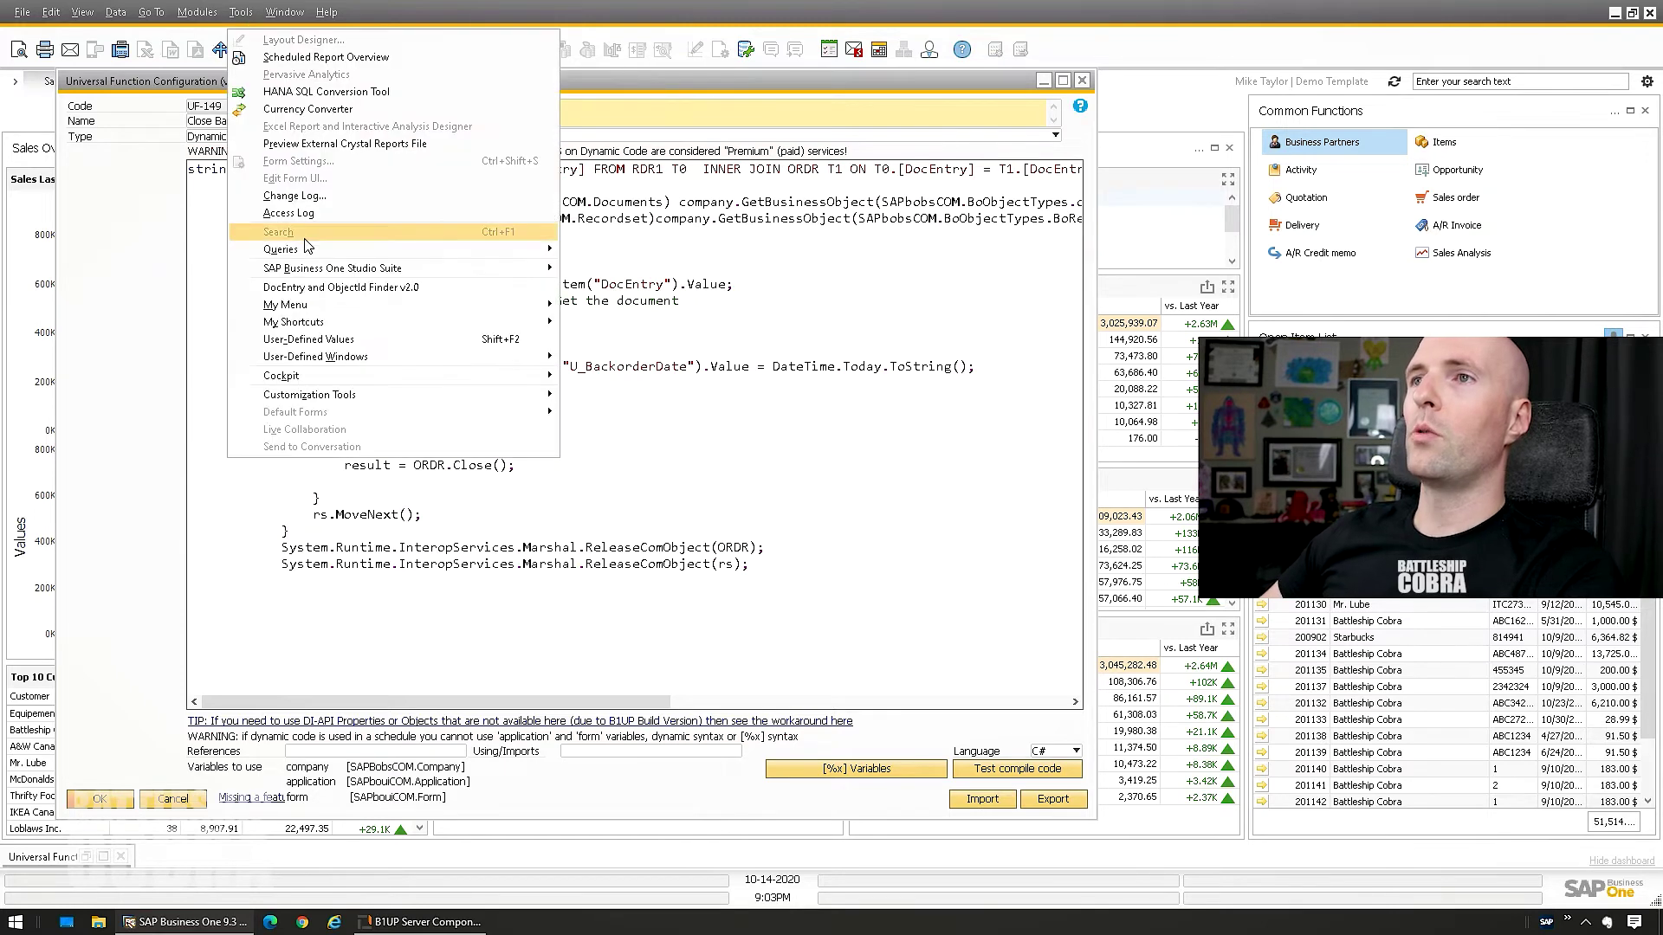
mouse_move(490, 253)
left_click(629, 267)
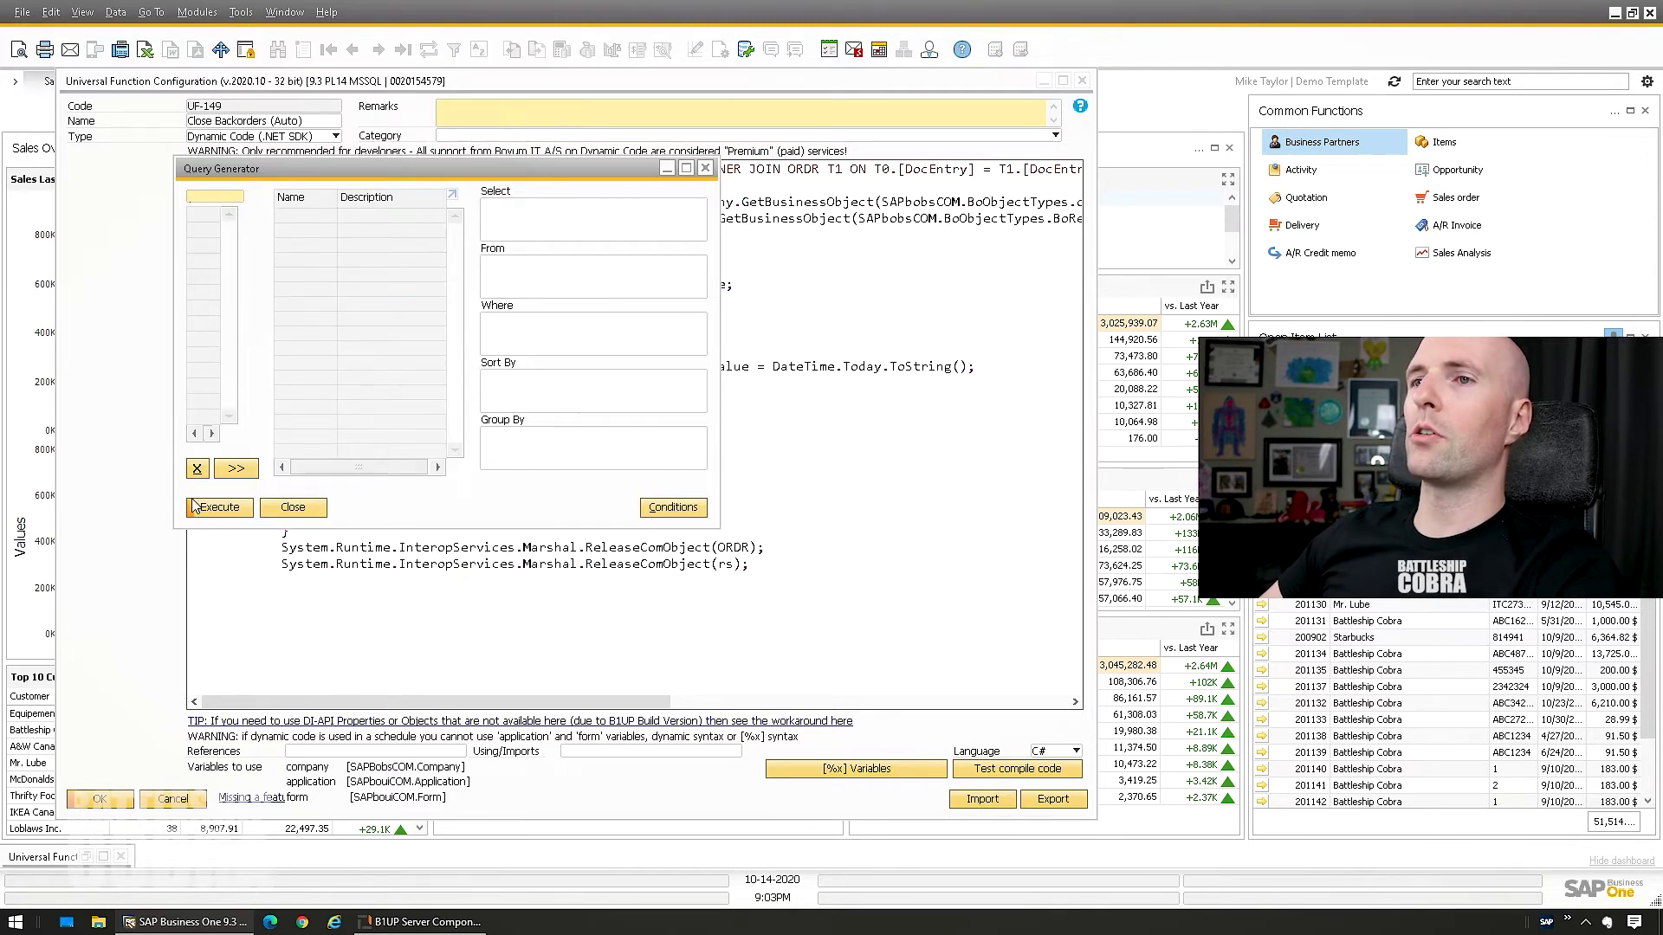
left_click(212, 506)
left_click(258, 158)
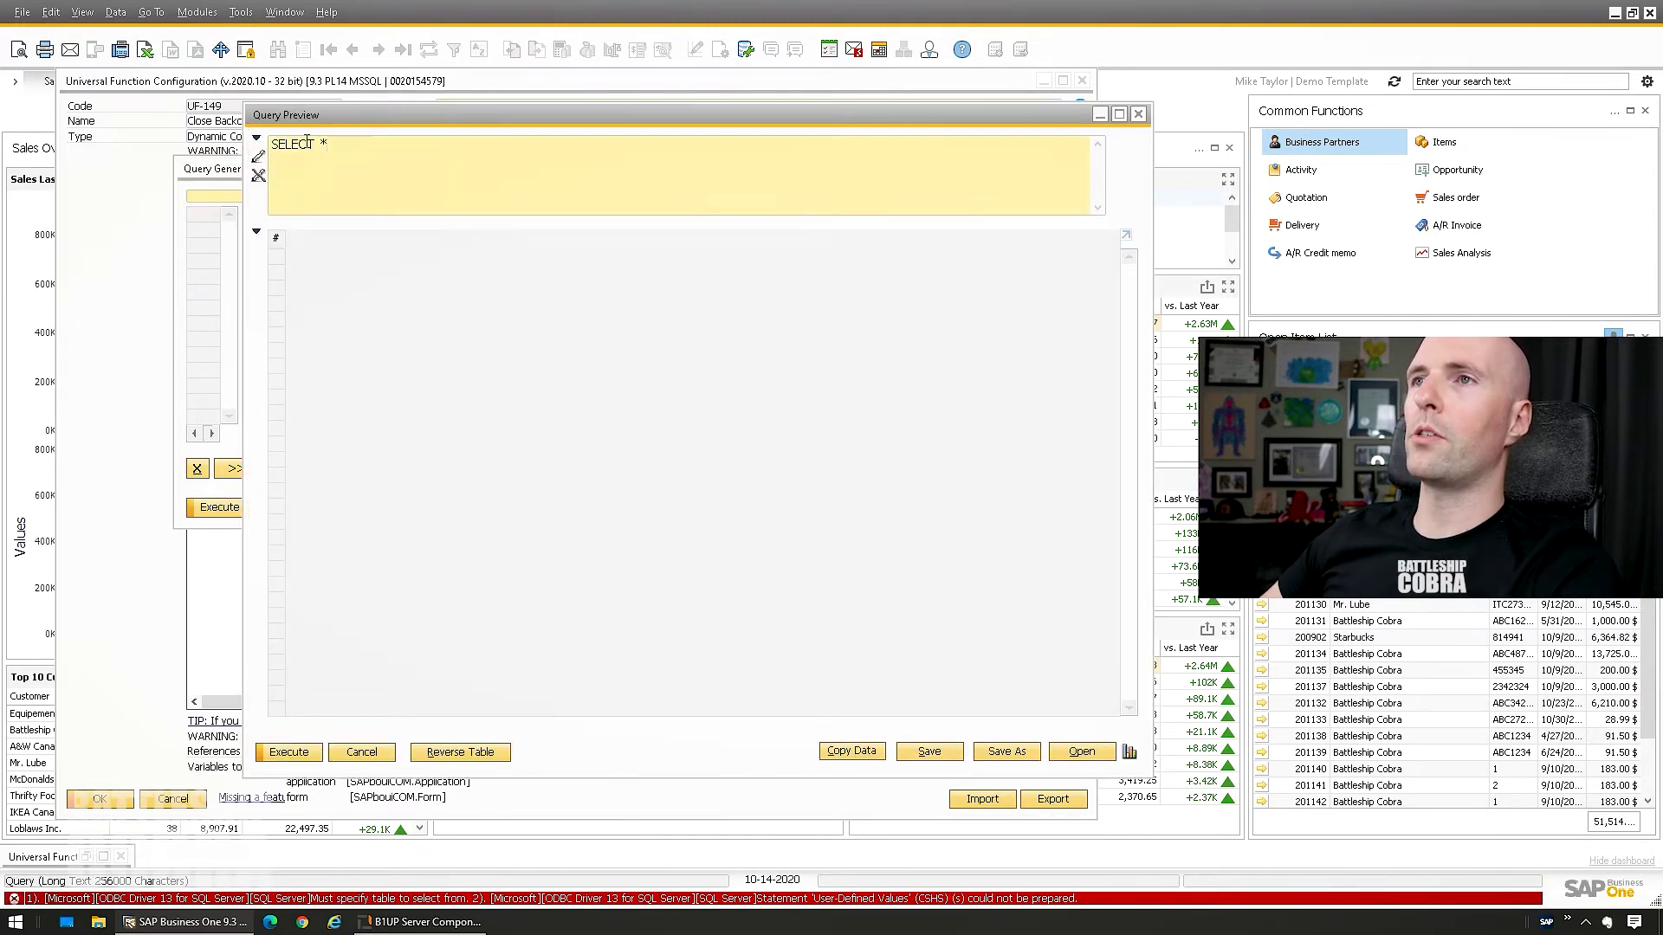
key("ctrl+v")
left_click(288, 751)
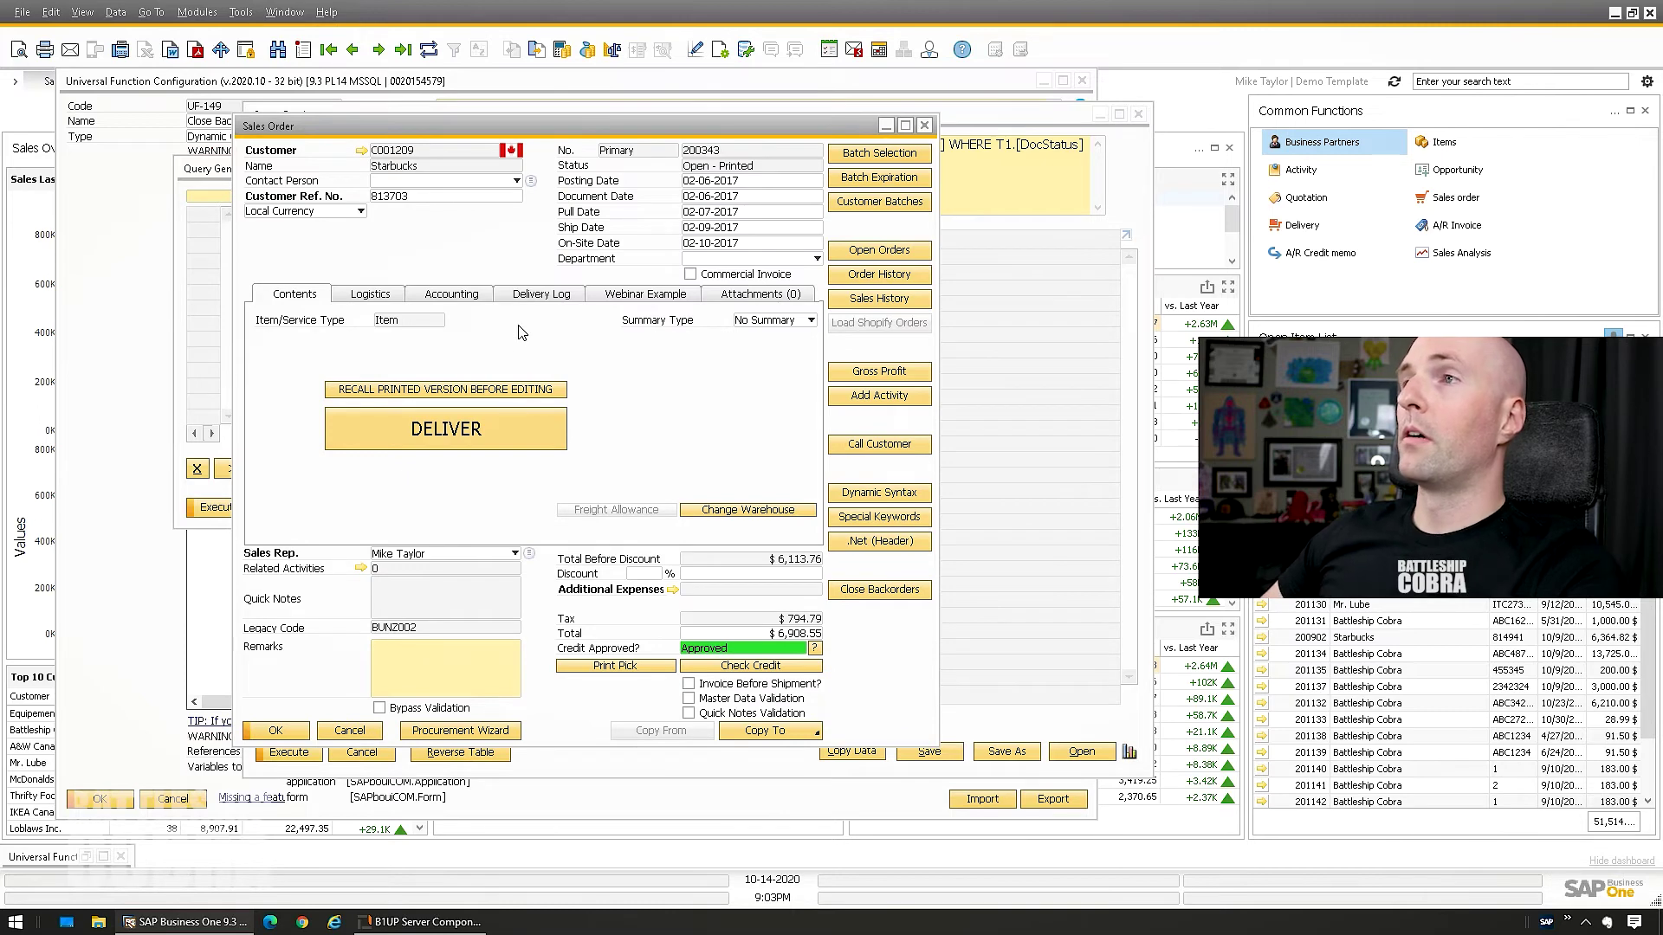
- Run the Close Backorders (Auto) schedule now, then refresh sales order 200343 to confirm it shows Closed
left_click(411, 924)
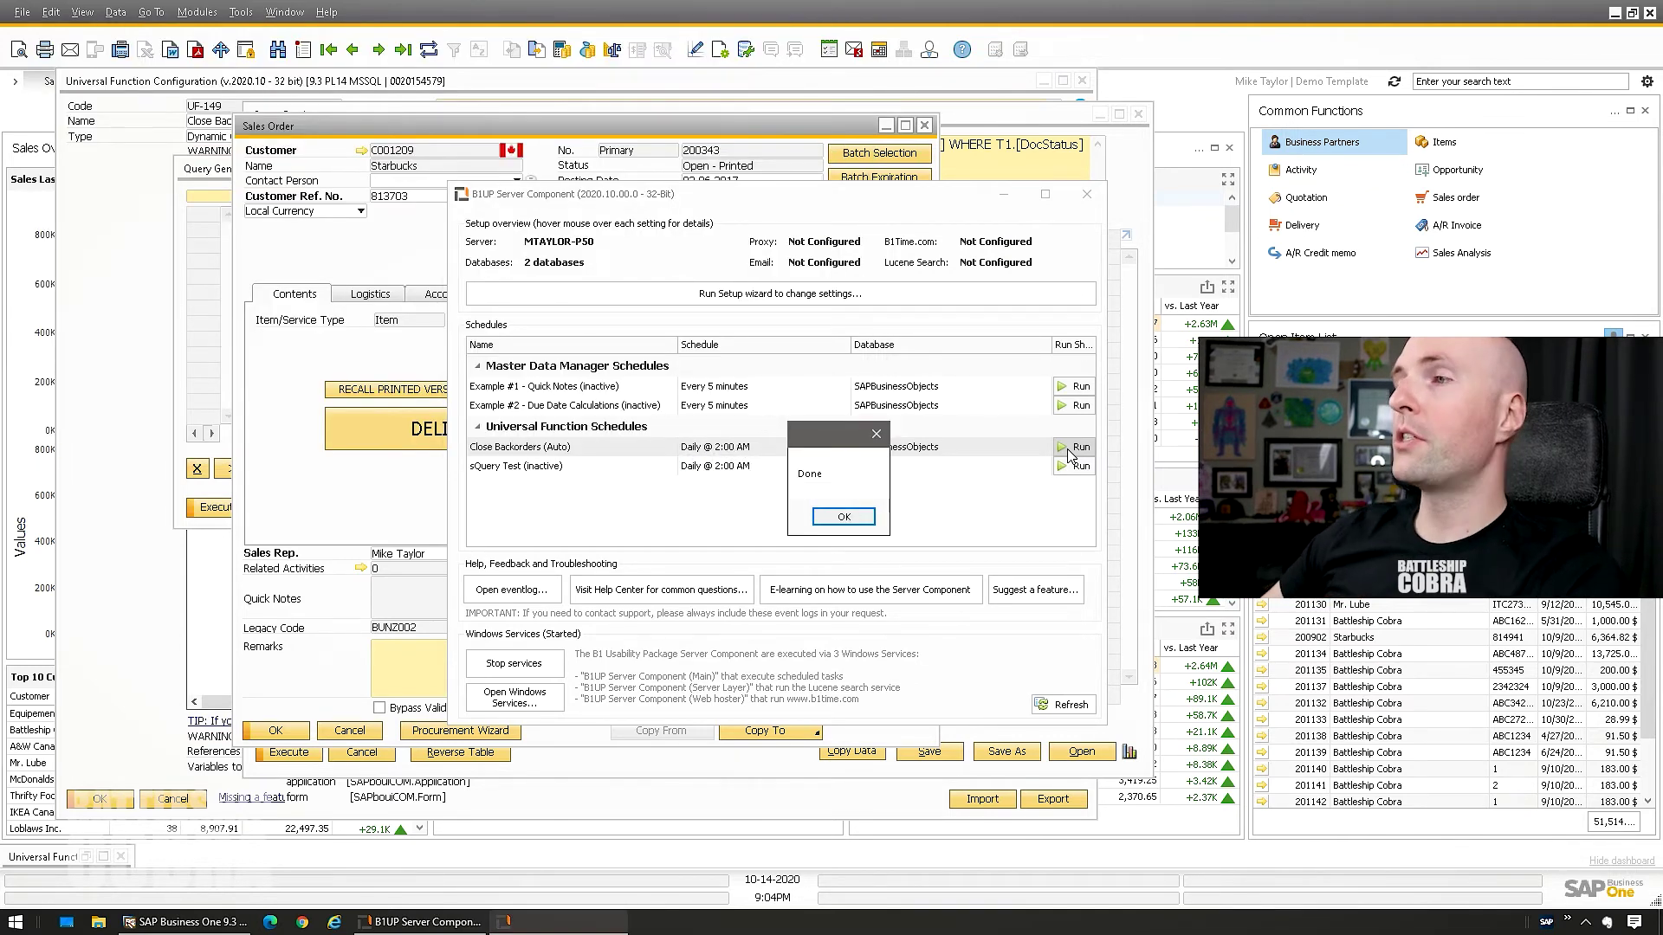
left_click(843, 516)
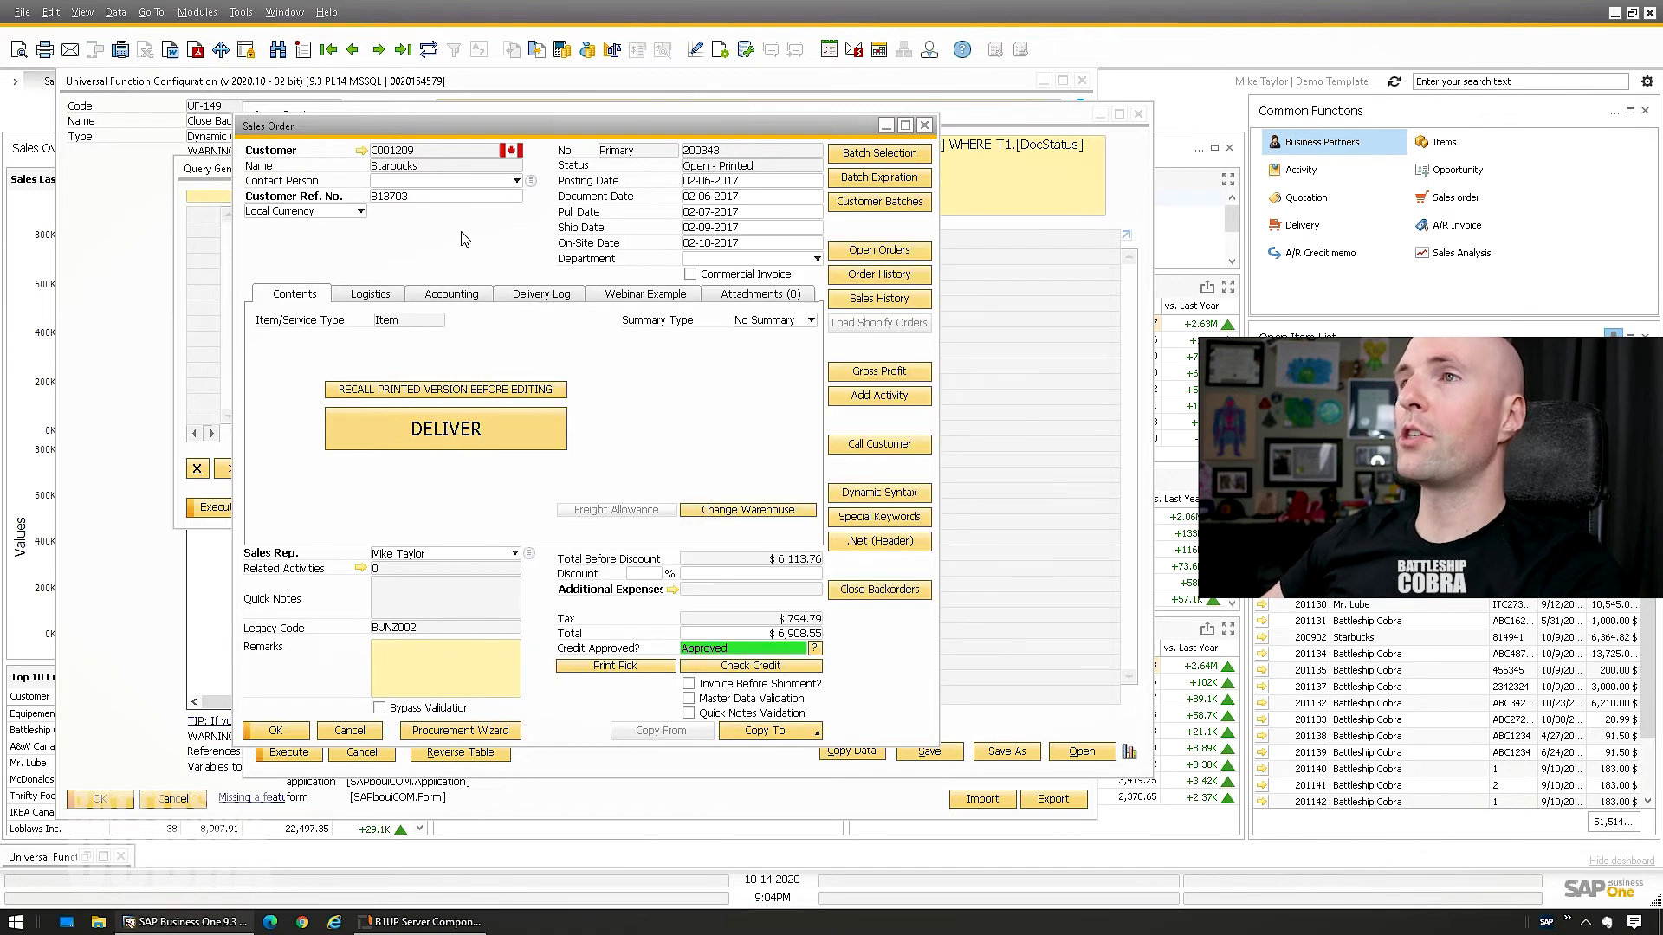
left_click(428, 50)
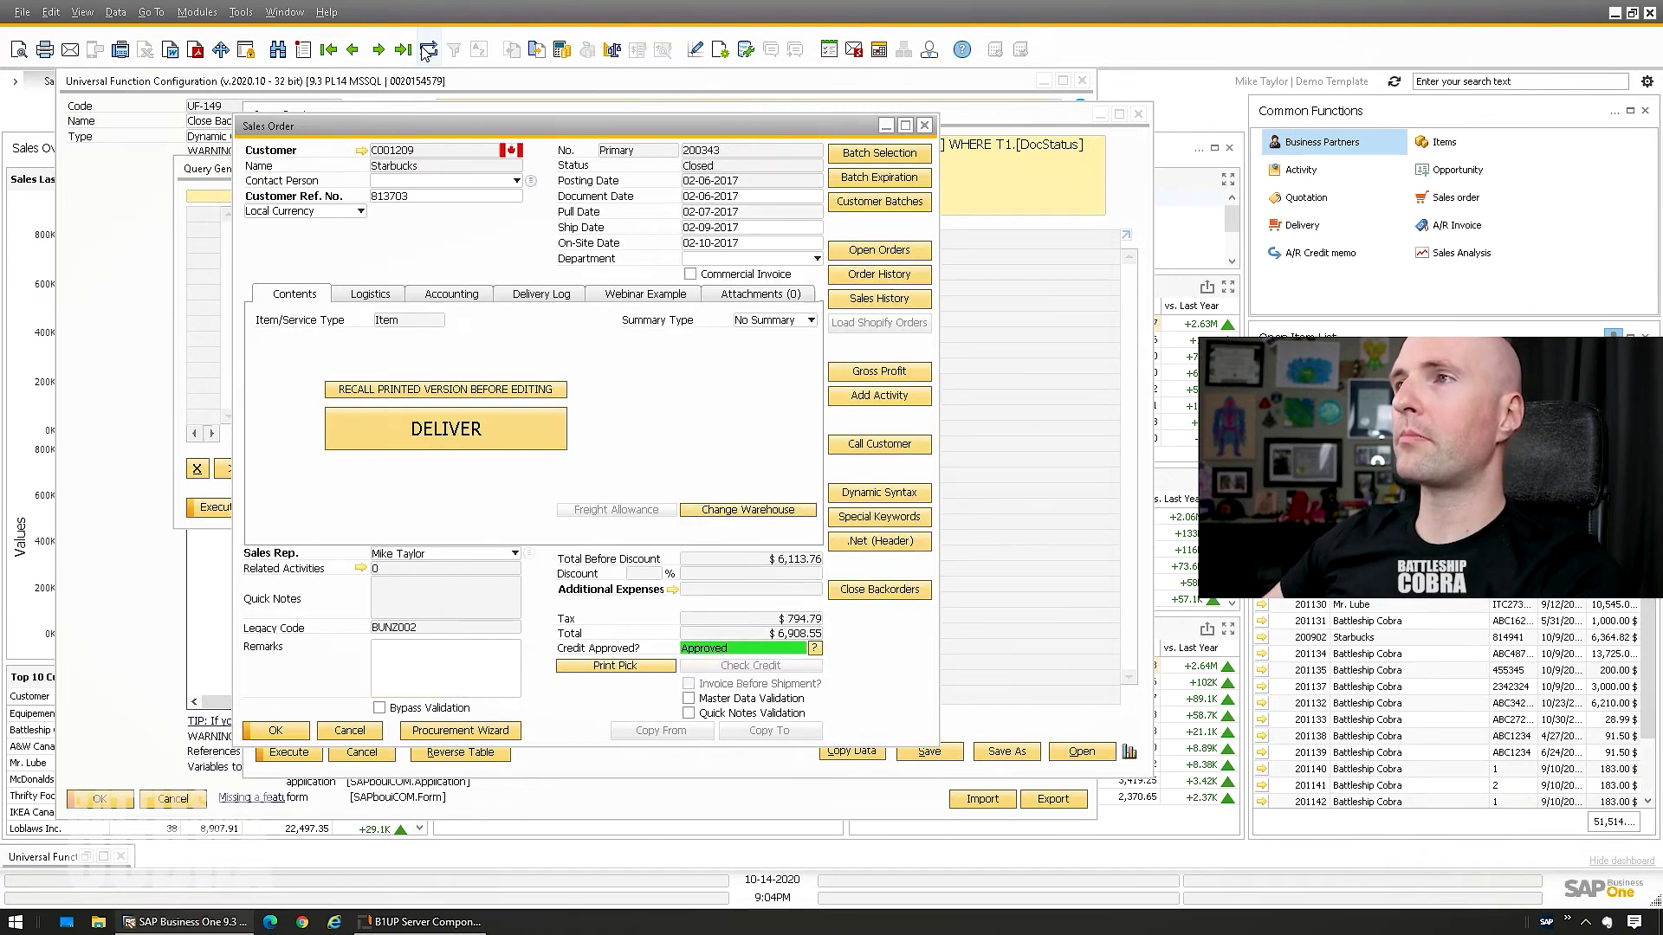
left_click(438, 296)
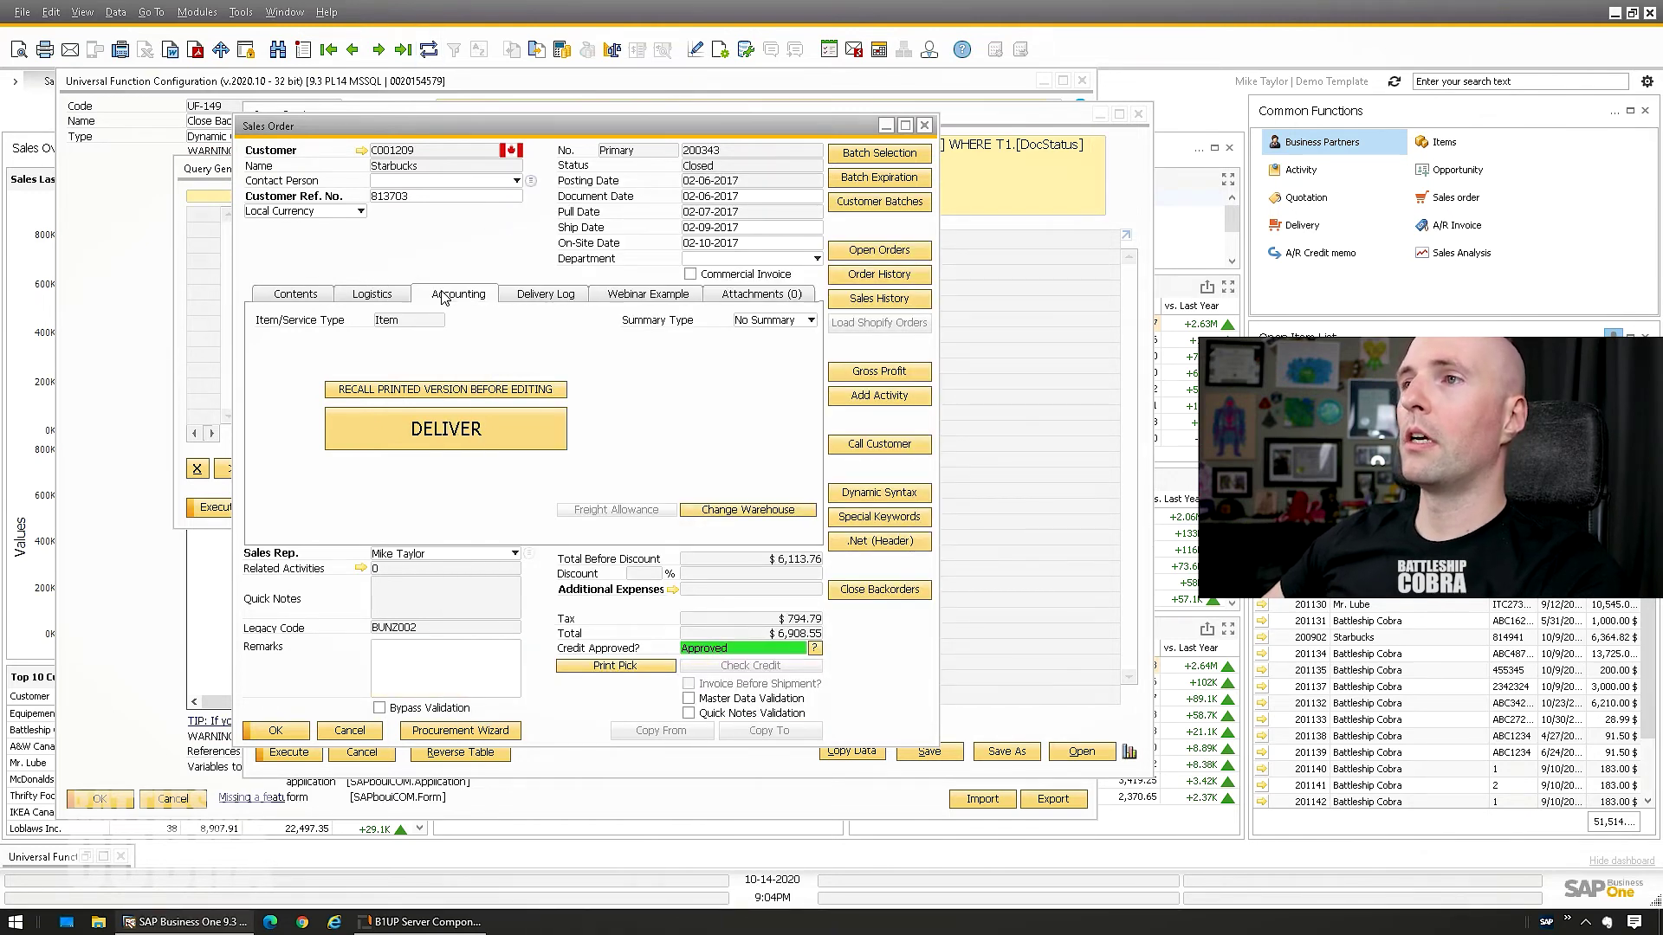